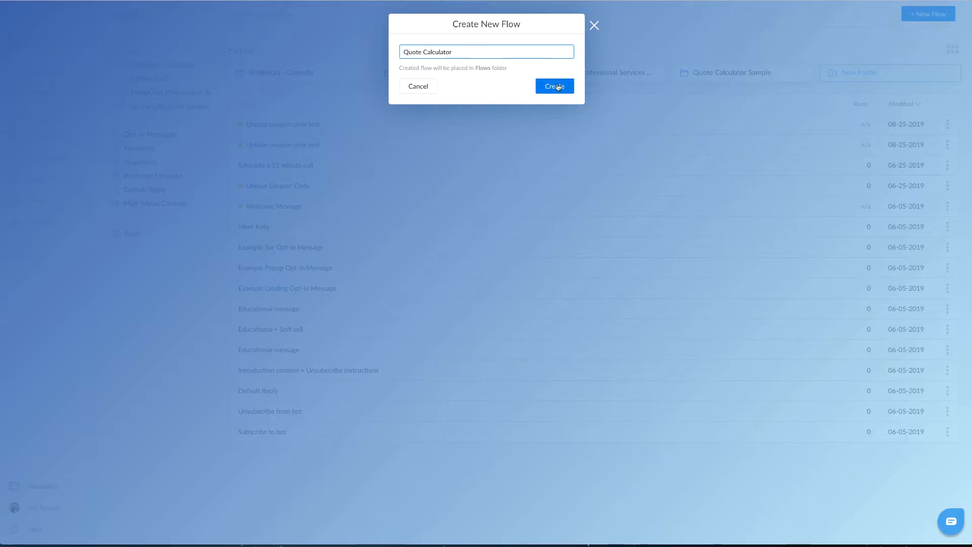
Step: Create the Quote Calculator flow and enter the starting message "Answer the following questions and receive an instant quote for your video project."
{"action": "left_click", "coordinate": [553, 87]}
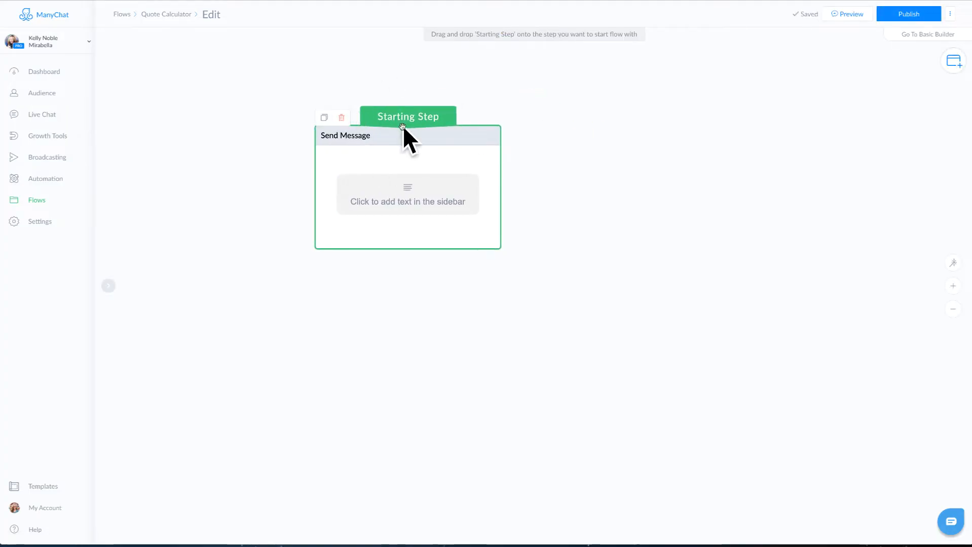
{"action": "left_click", "coordinate": [403, 128]}
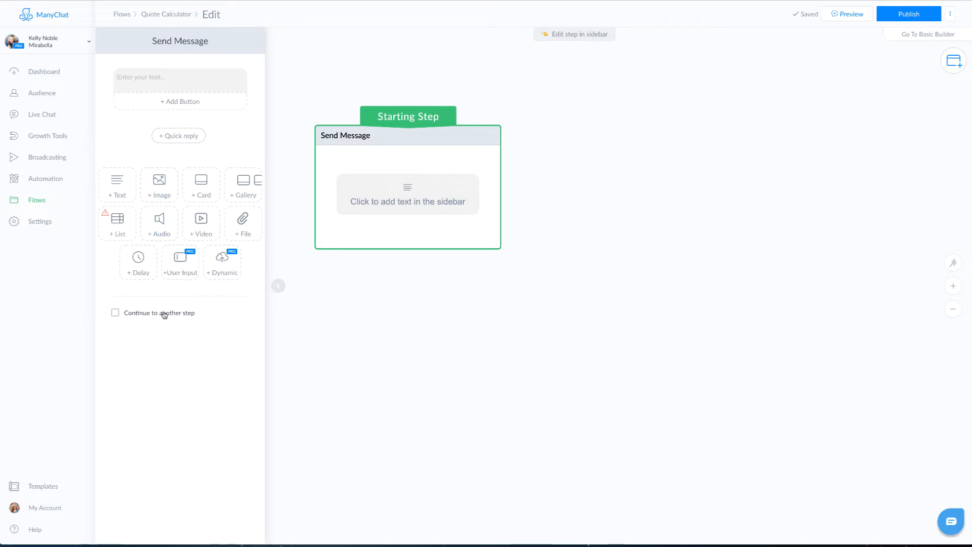
{"action": "left_click", "coordinate": [141, 76]}
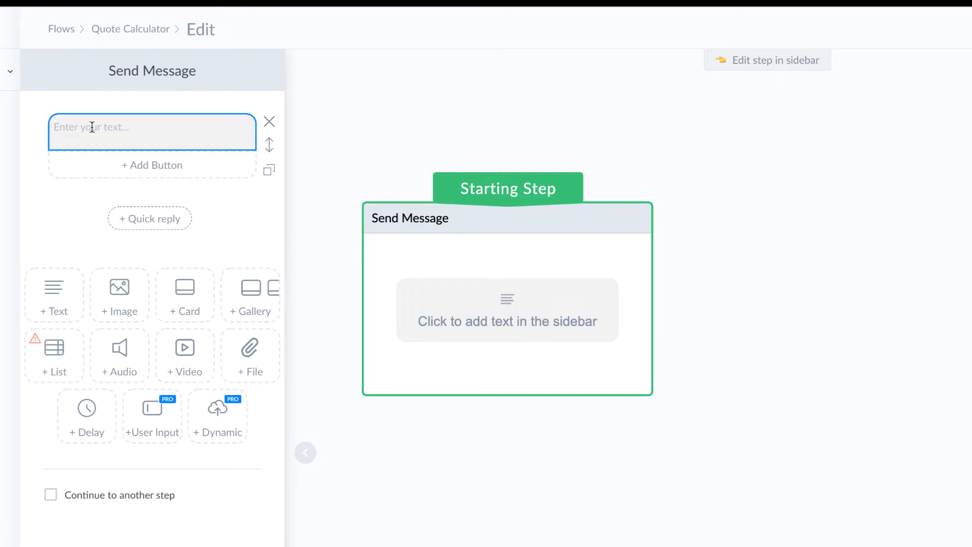
{"action": "type", "text": "Answer the following questions and receive an instant quote for your video project."}
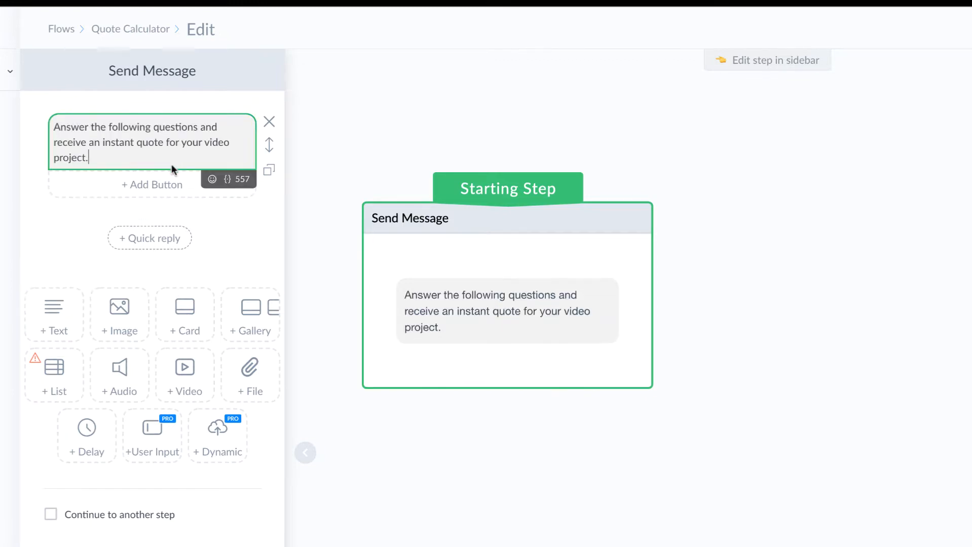
Step: Add a button titled "Get Started" to the starting message
{"action": "left_click", "coordinate": [147, 184]}
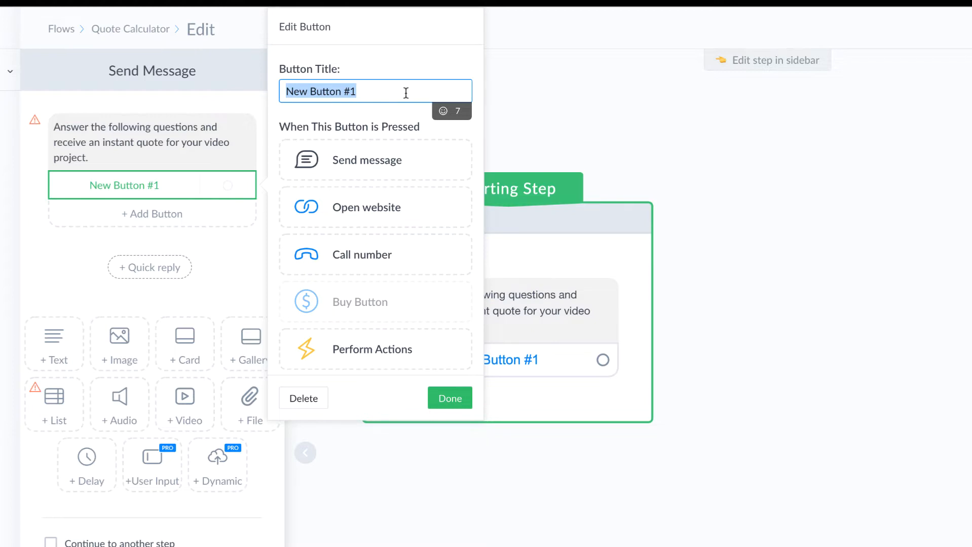
{"action": "type", "text": "Get Started"}
{"action": "left_click", "coordinate": [449, 397]}
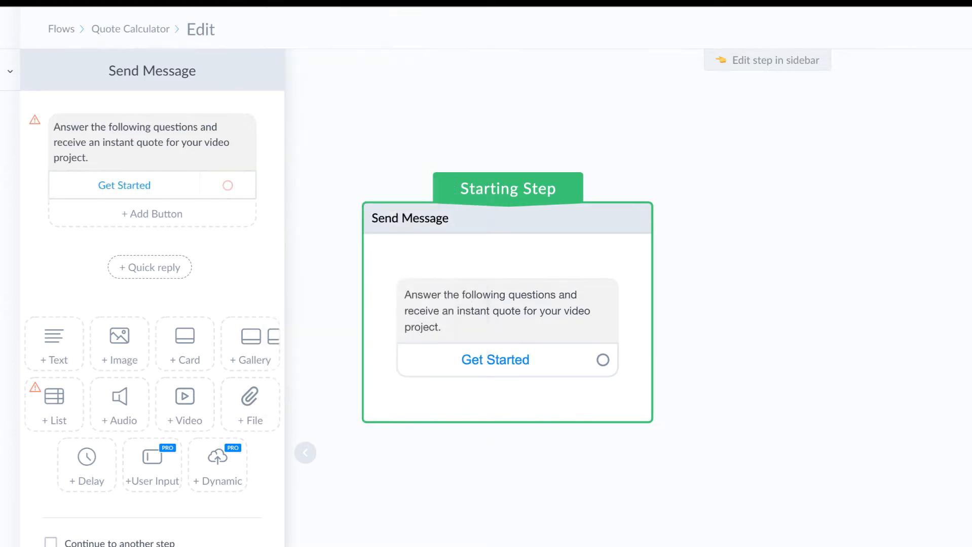
{"action": "left_click", "coordinate": [140, 126]}
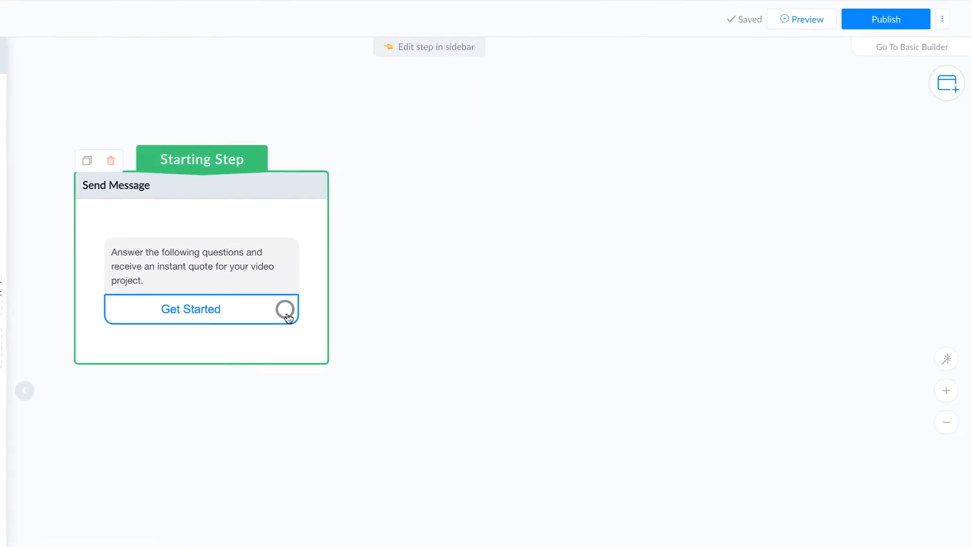
Step: Add an Actions step to the flow, connect the Get Started button to it, and place it beside the starting message
{"action": "left_click_drag", "start_coordinate": [285, 309], "coordinate": [422, 190]}
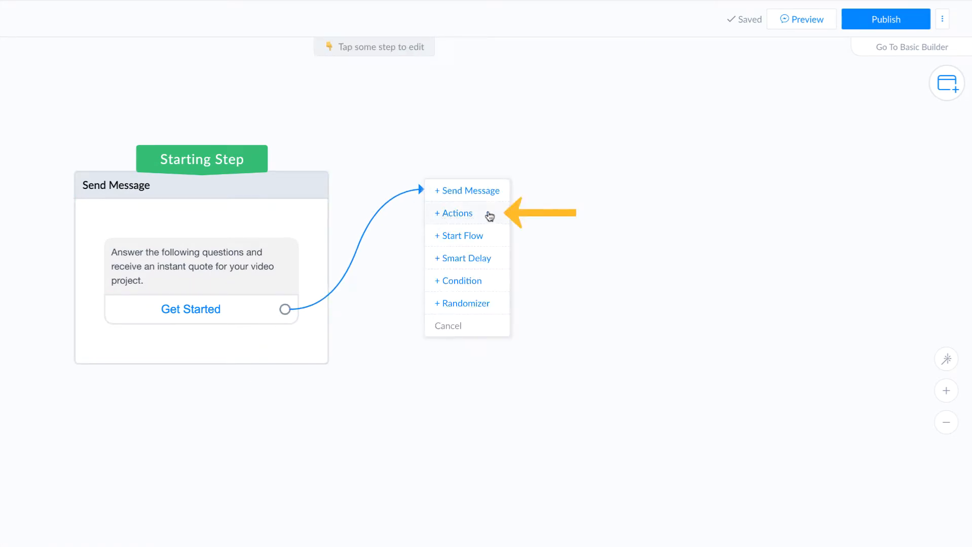
{"action": "left_click", "coordinate": [211, 269]}
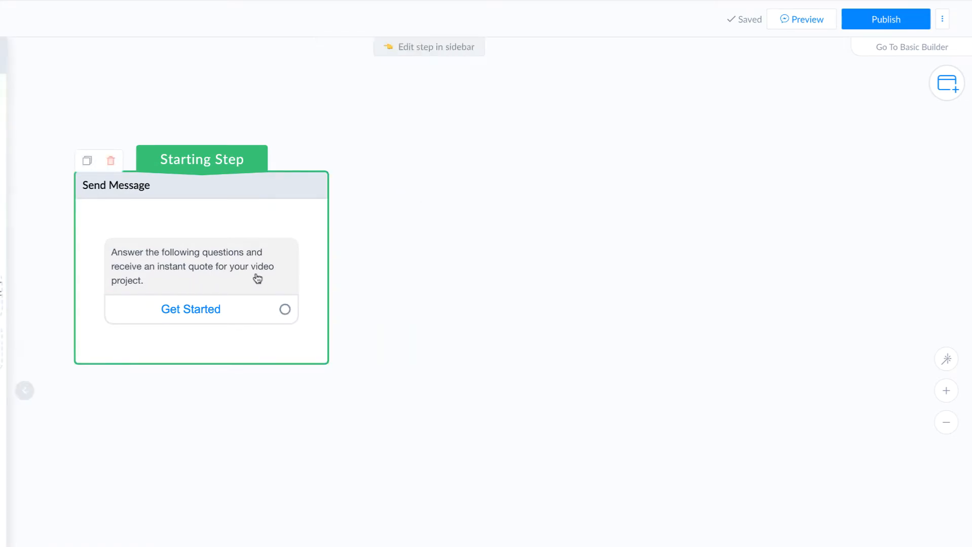
{"action": "left_click", "coordinate": [948, 85]}
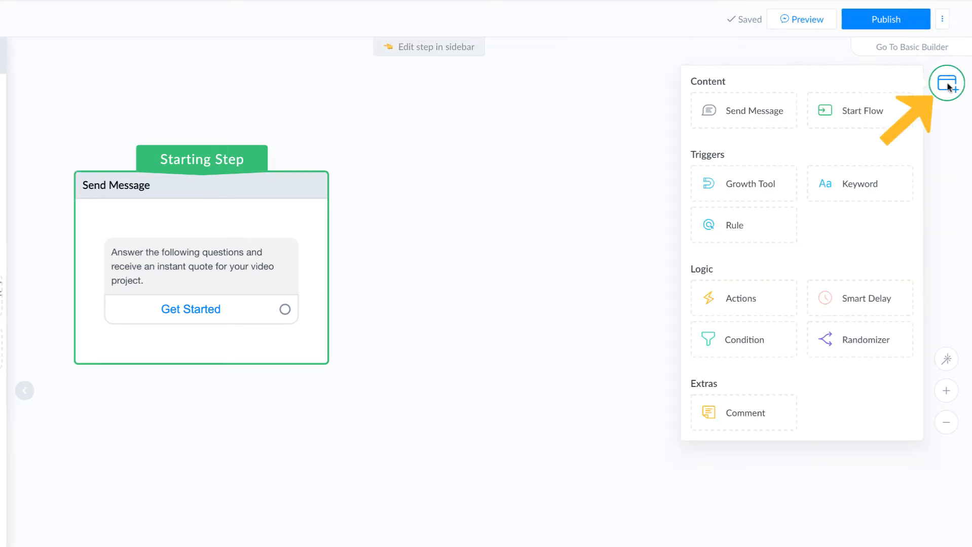
{"action": "left_click", "coordinate": [758, 300]}
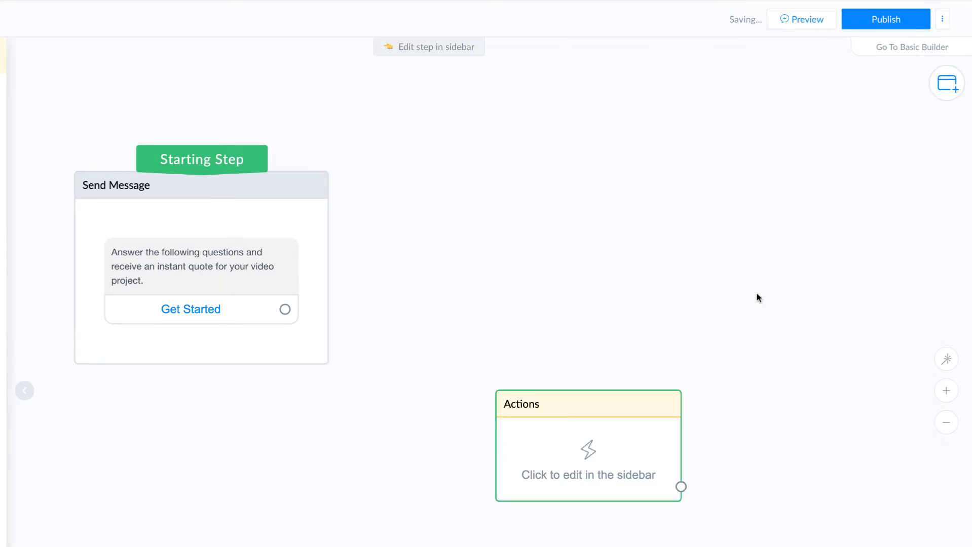
{"action": "left_click", "coordinate": [285, 310]}
{"action": "left_click", "coordinate": [560, 453]}
{"action": "left_click_drag", "start_coordinate": [588, 451], "coordinate": [485, 318]}
{"action": "left_click", "coordinate": [485, 318]}
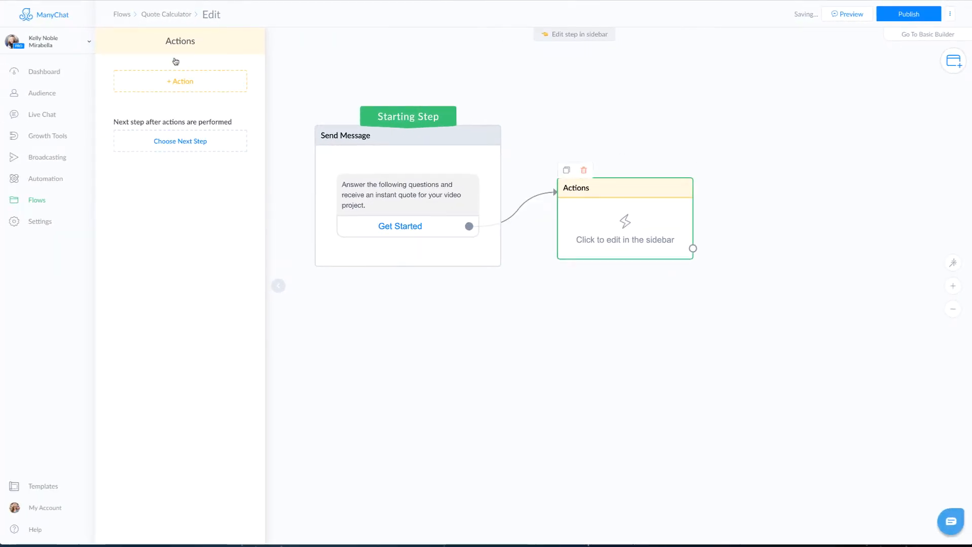
Step: Add a Set Custom Field action to the Actions step and open its field and value settings
{"action": "left_click", "coordinate": [175, 88]}
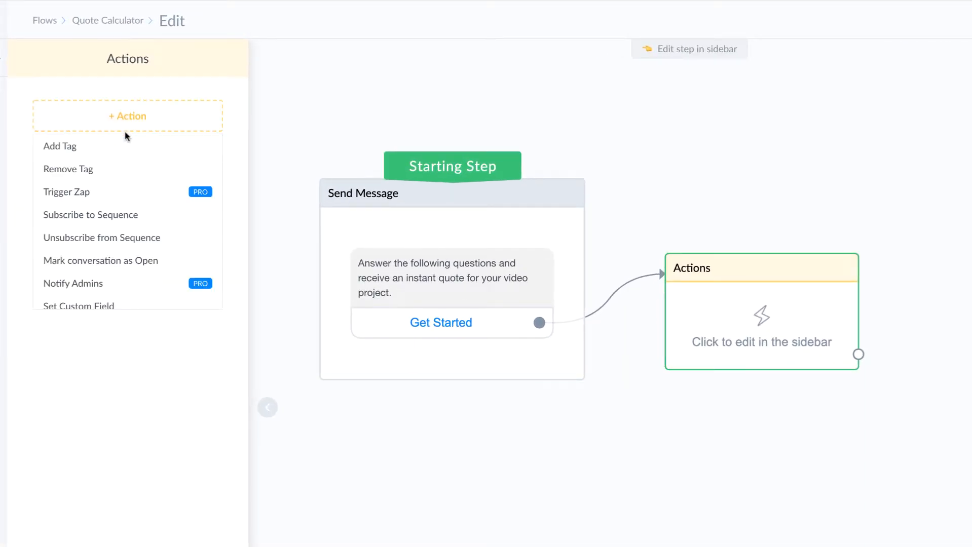
{"action": "scroll", "coordinate": [143, 280], "scroll_direction": "down", "scroll_amount": 2}
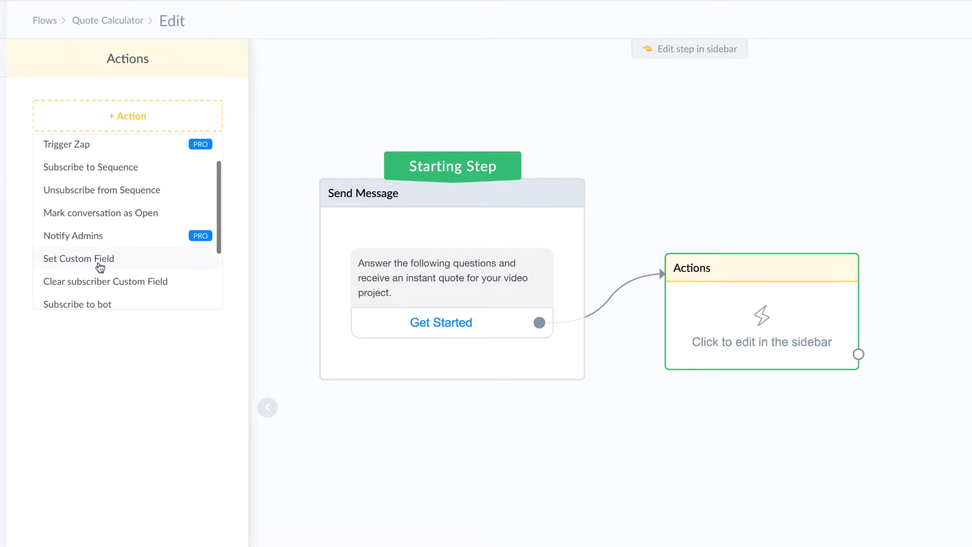
{"action": "left_click", "coordinate": [100, 268]}
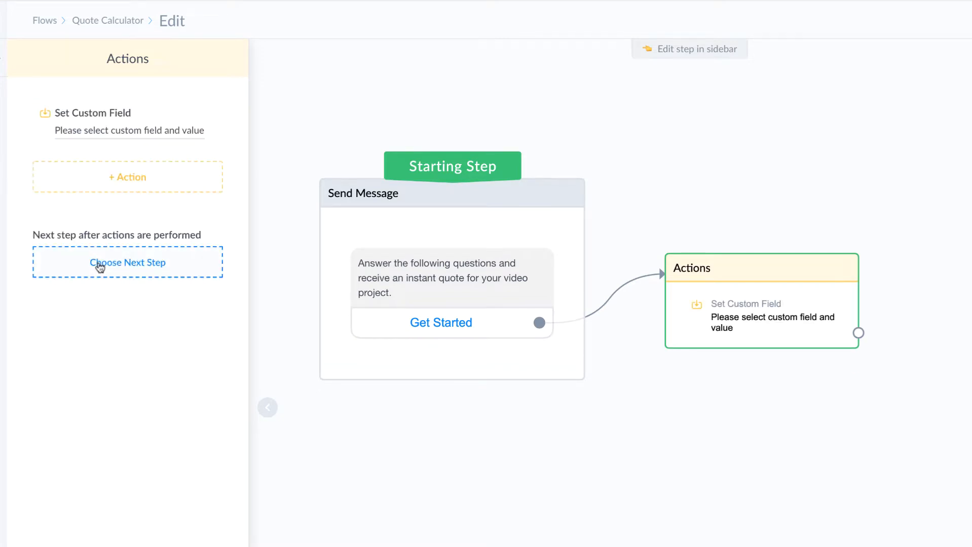
{"action": "left_click", "coordinate": [147, 131]}
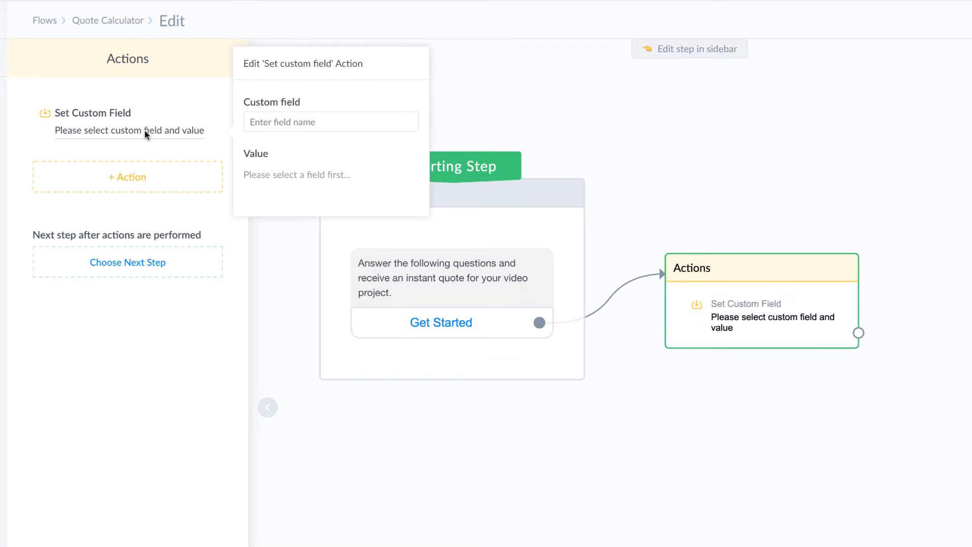
{"action": "left_click", "coordinate": [264, 122]}
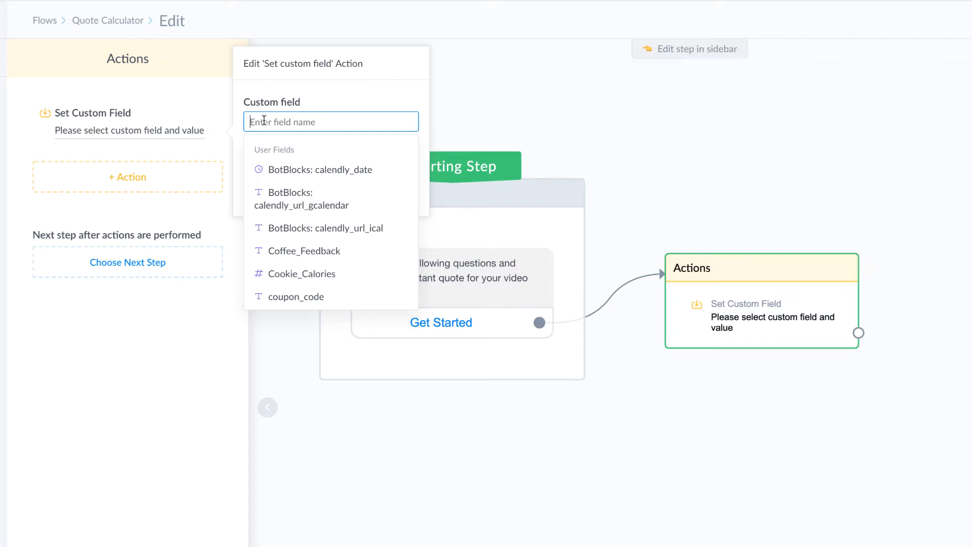
{"action": "type", "text": "Video_"}
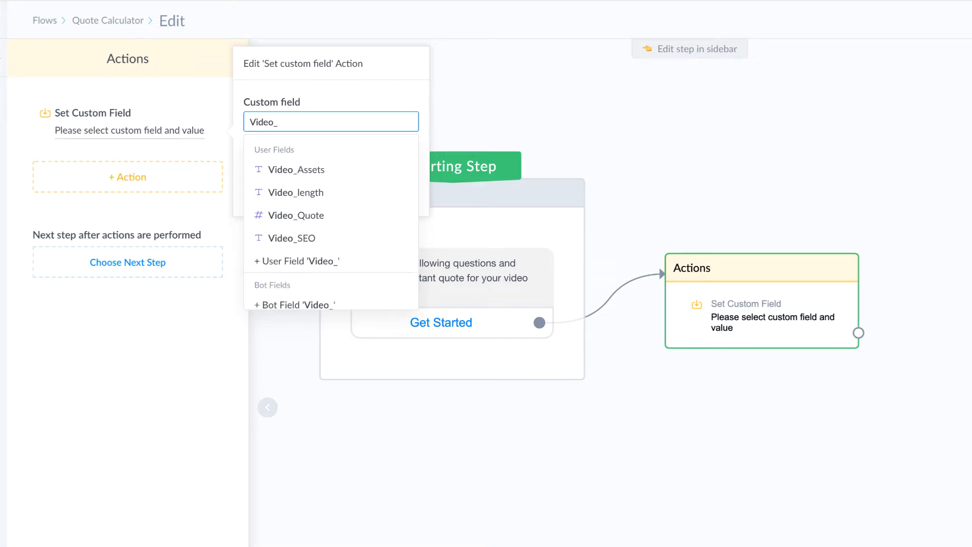
{"action": "type", "text": "Quote"}
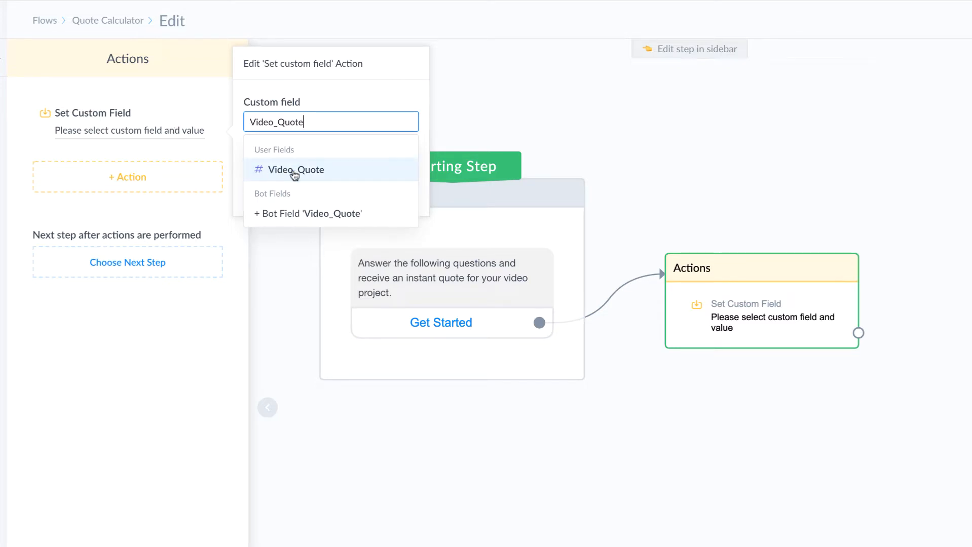
{"action": "double_click", "coordinate": [292, 122]}
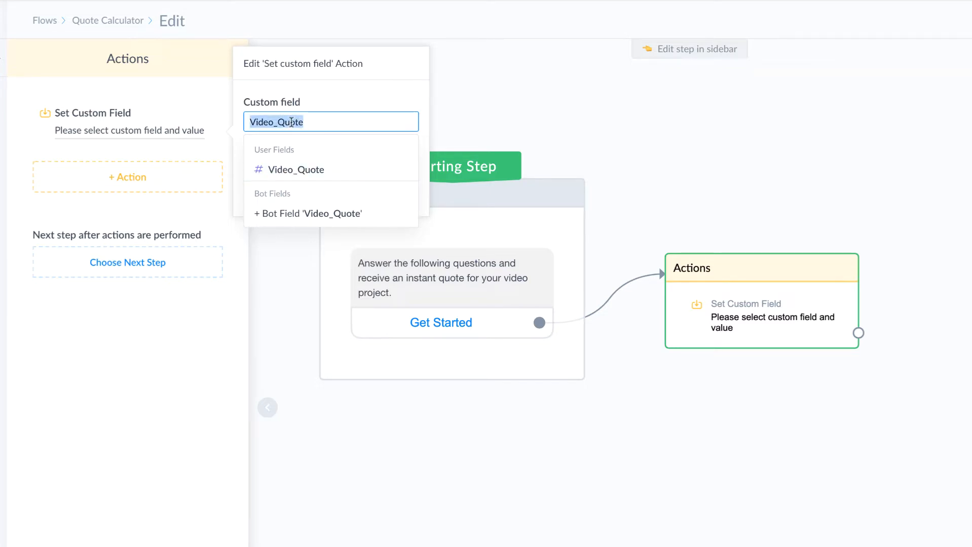
{"action": "type", "text": "Quote"}
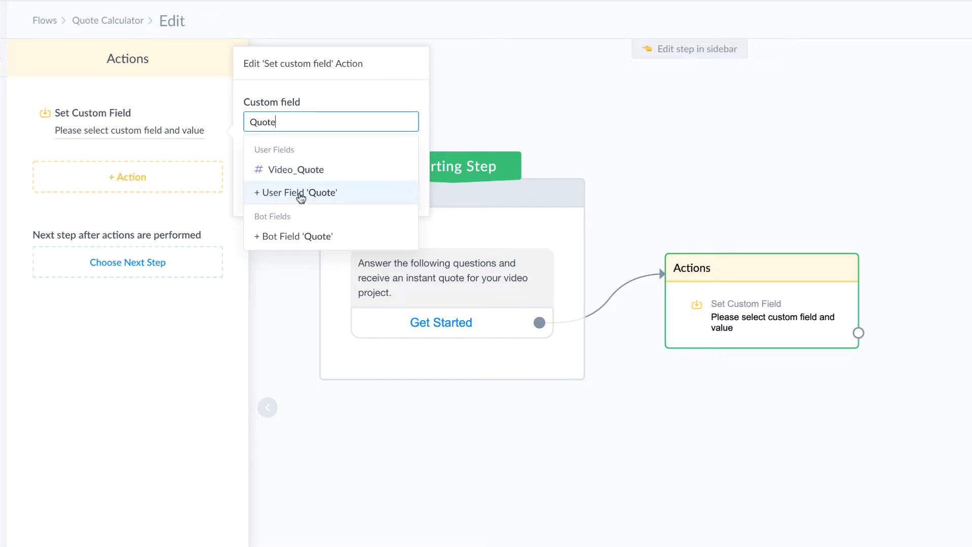
{"action": "left_click", "coordinate": [323, 195]}
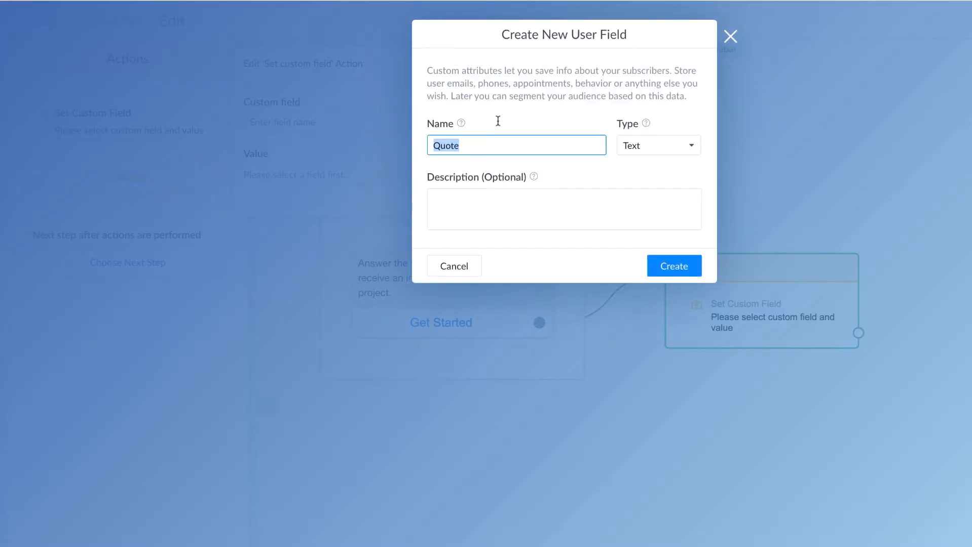
{"action": "left_click", "coordinate": [650, 145]}
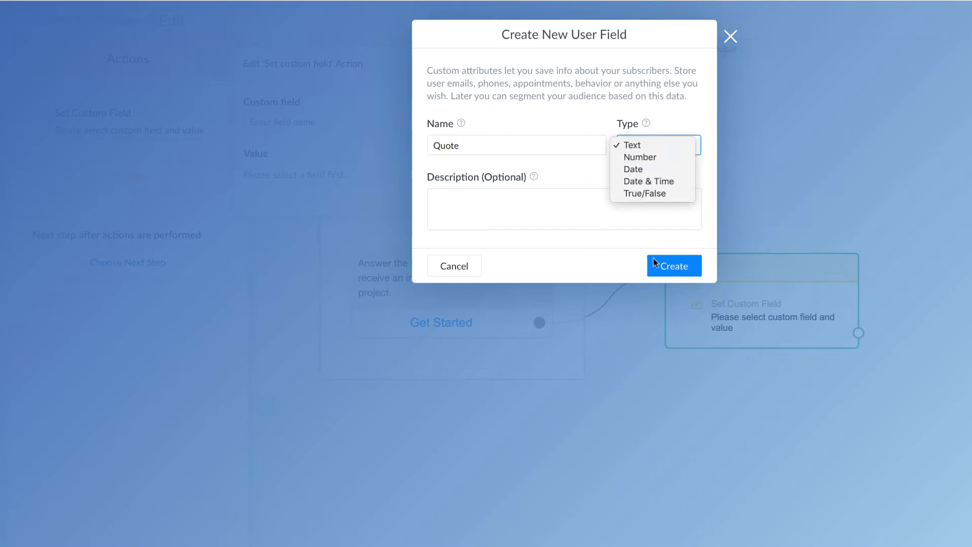
{"action": "left_click", "coordinate": [731, 37]}
{"action": "left_click", "coordinate": [730, 37]}
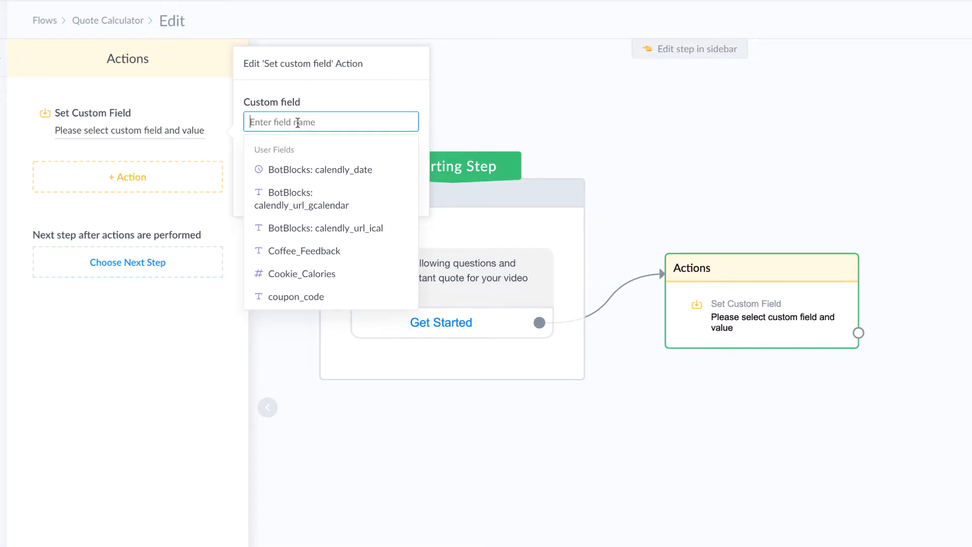
Step: Choose the existing Video_Quote user field as the custom field for the action
{"action": "type", "text": "Vi"}
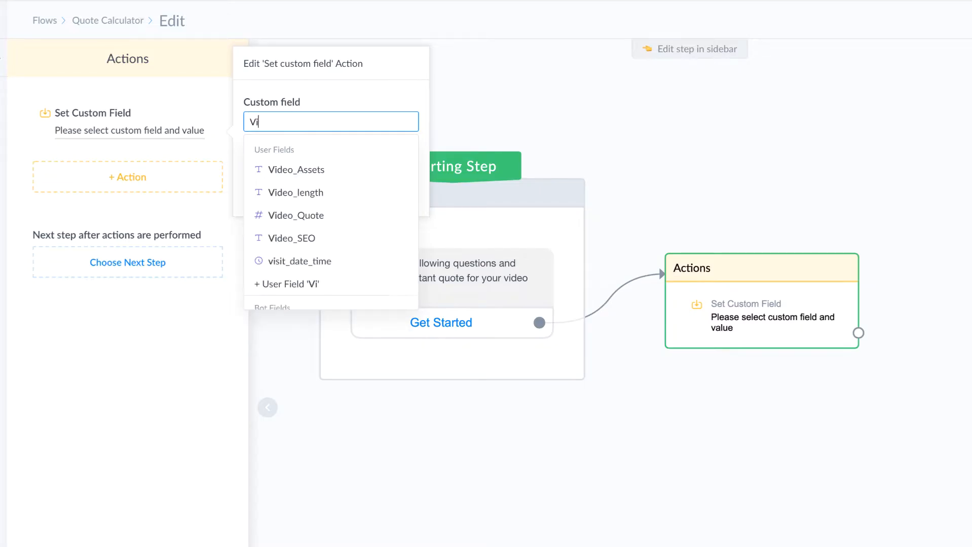
{"action": "type", "text": "deo"}
{"action": "key", "text": "Down"}
{"action": "key", "text": "Down"}
{"action": "key", "text": "Down"}
{"action": "key", "text": "Return"}
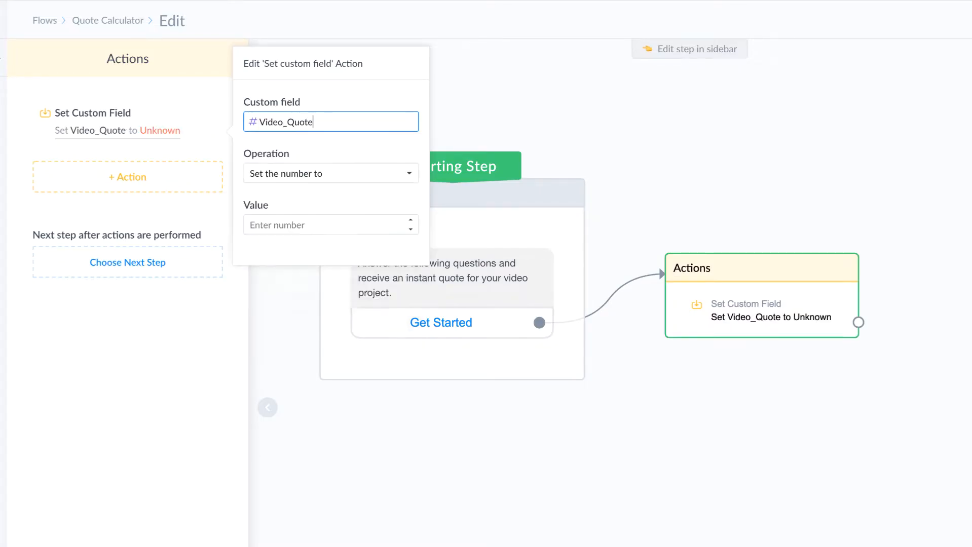
Step: Configure the Video_Quote action to set the number to 0
{"action": "left_click", "coordinate": [271, 178]}
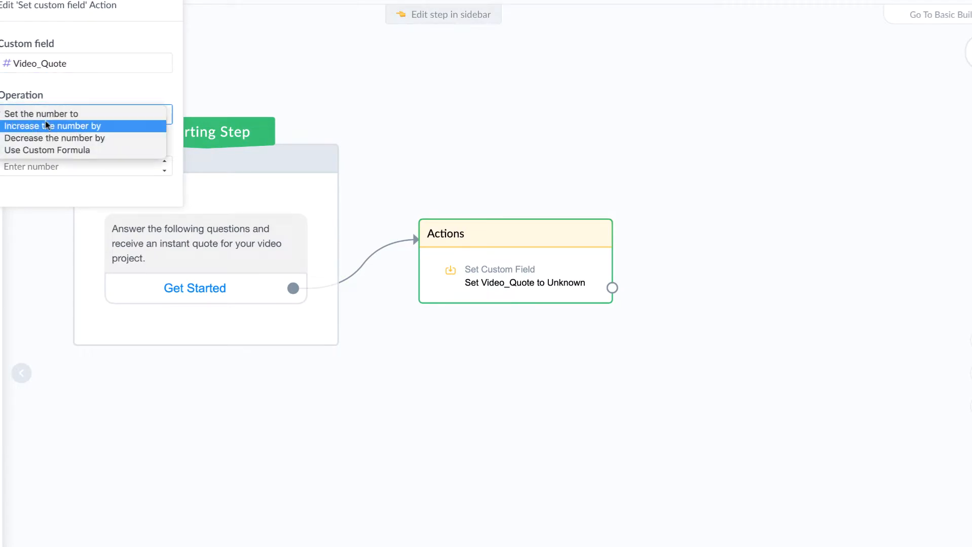
{"action": "left_click", "coordinate": [40, 113]}
{"action": "left_click", "coordinate": [48, 166]}
{"action": "type", "text": "0"}
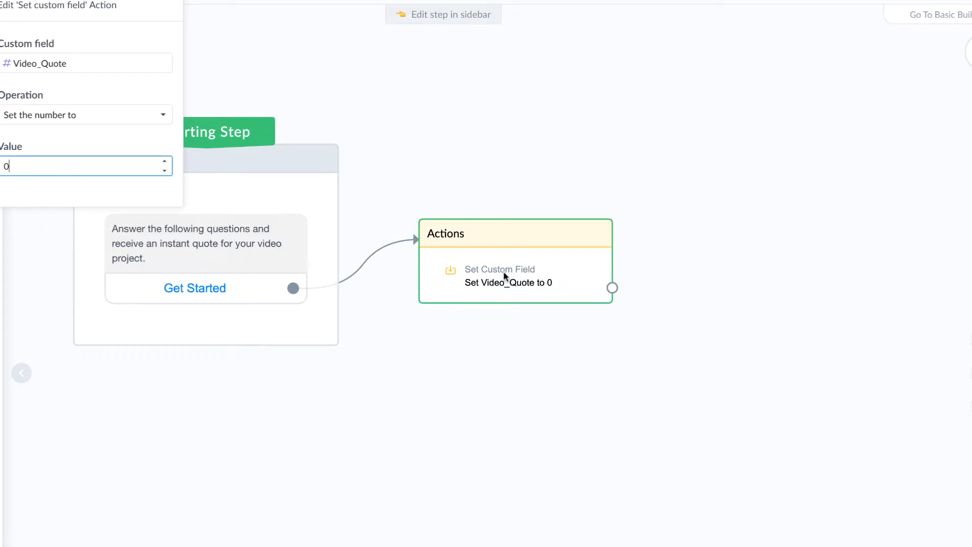
{"action": "left_click", "coordinate": [229, 216]}
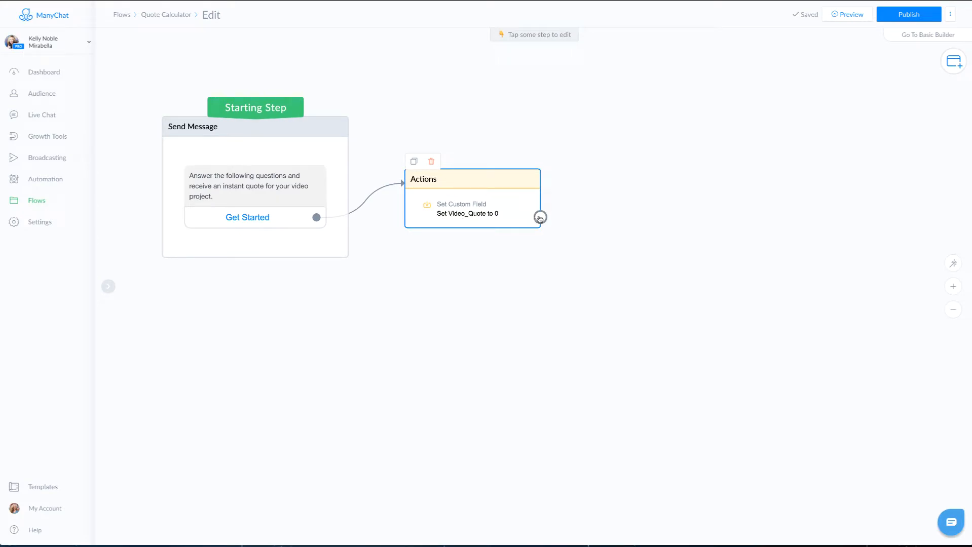
Step: Add a Send Message step following the Actions step with the text "What is the length of the video you need edited?"
{"action": "left_click_drag", "start_coordinate": [540, 218], "coordinate": [699, 161]}
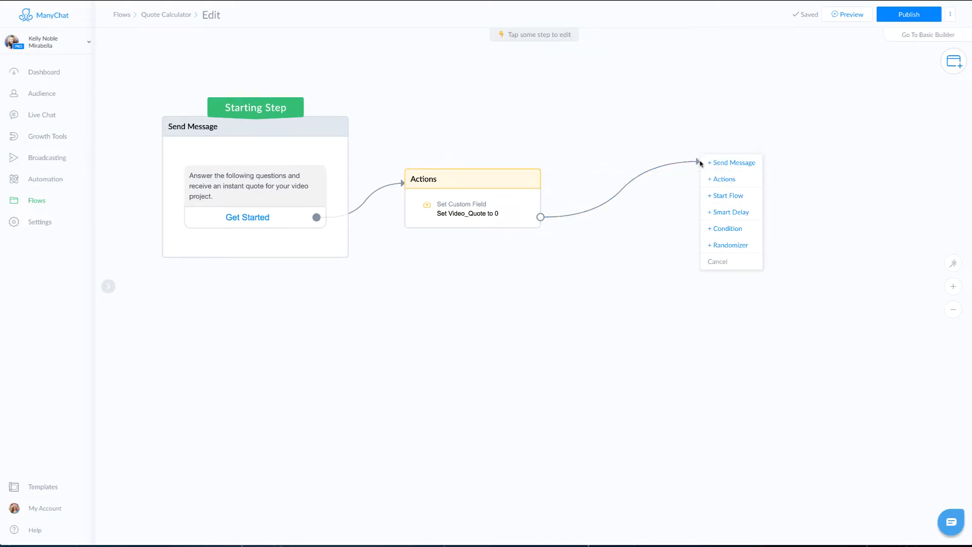
{"action": "left_click", "coordinate": [729, 164]}
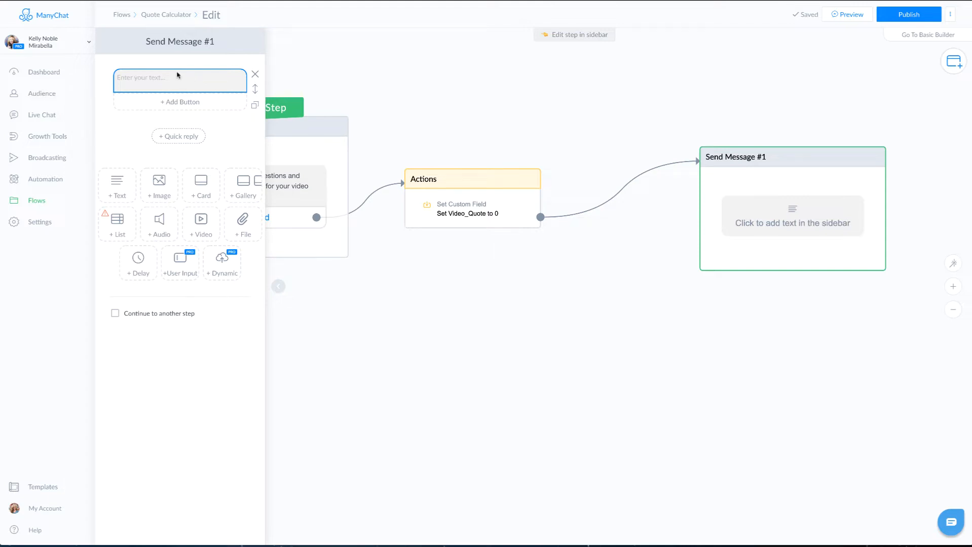
{"action": "type", "text": "What is the length of the video you need edited?"}
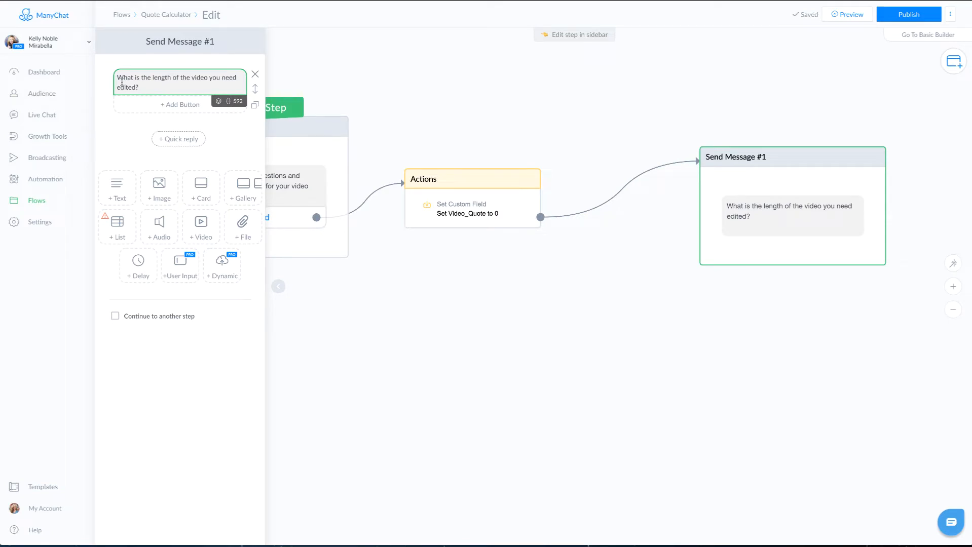
{"action": "left_click", "coordinate": [165, 105]}
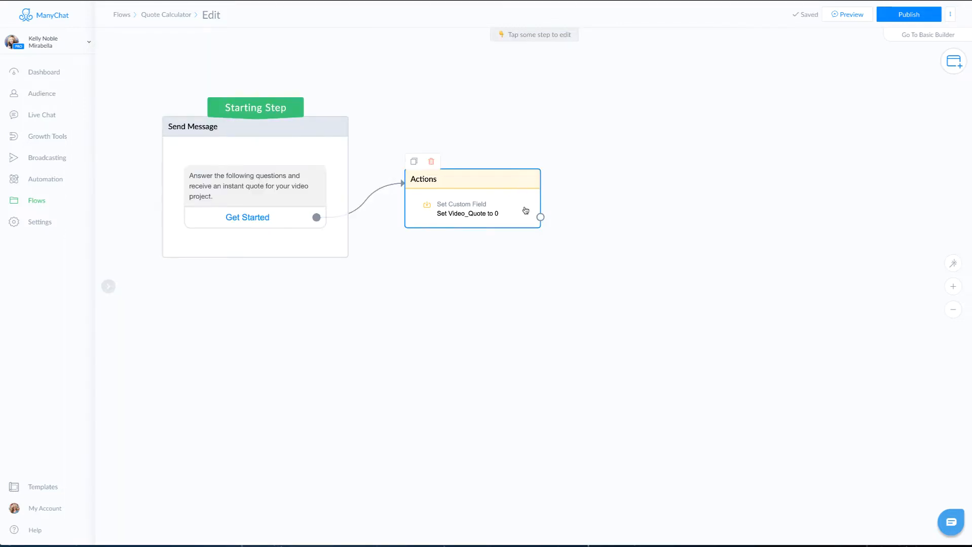
Step: Connect a new Send Message step to the Actions step and enter the question "What is the length of the video you need edited?"
{"action": "left_click_drag", "start_coordinate": [540, 217], "coordinate": [700, 161]}
{"action": "left_click", "coordinate": [729, 165]}
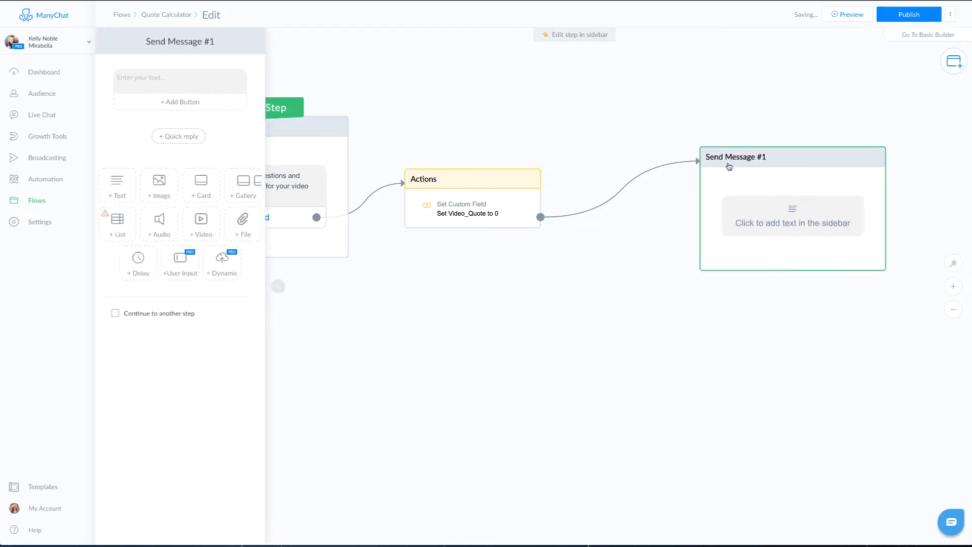
{"action": "left_click", "coordinate": [186, 87]}
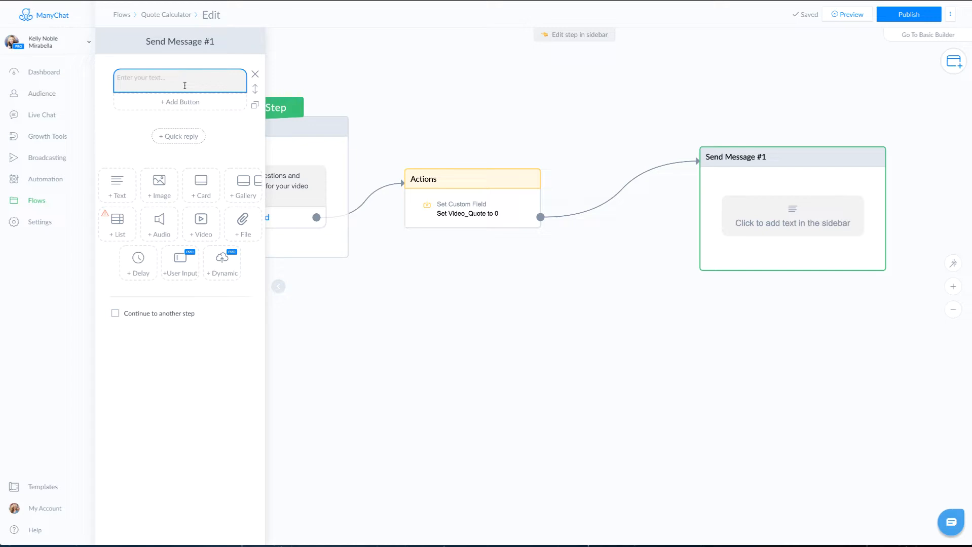
{"action": "left_click", "coordinate": [122, 82]}
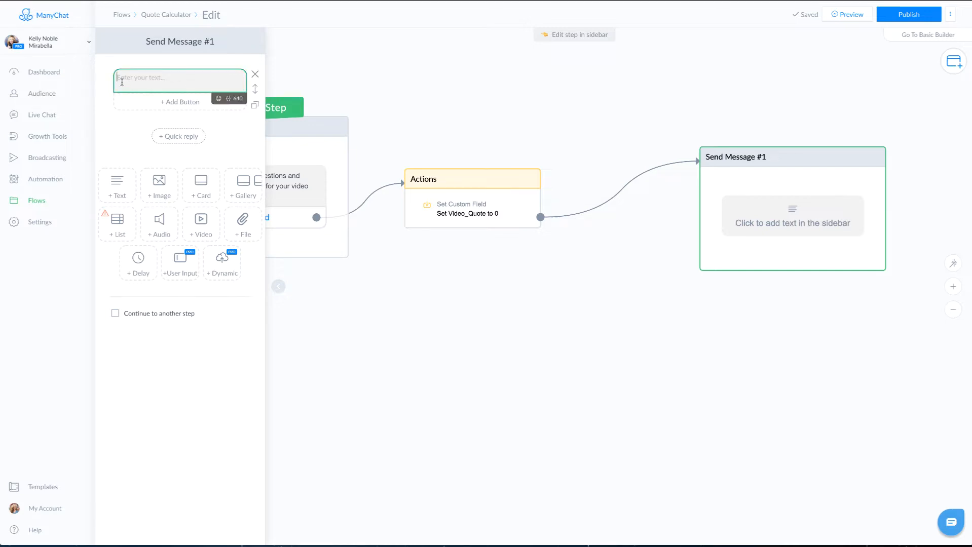
{"action": "type", "text": "What is the length of the video you need edited?"}
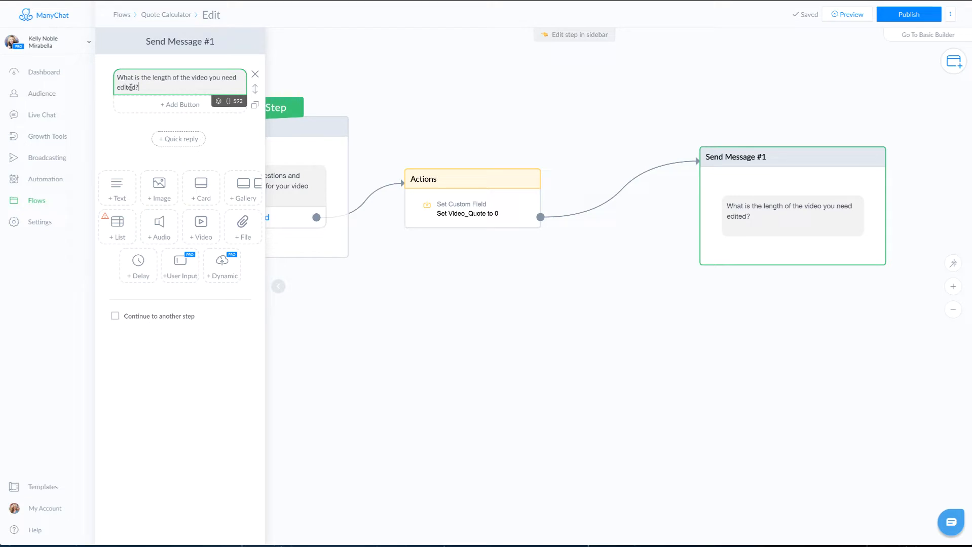
Step: Add three answer buttons to the video length question, titled "Under 5 Minutes", "6-10 Minutes" and "11-15 Minutes"
{"action": "left_click", "coordinate": [164, 105]}
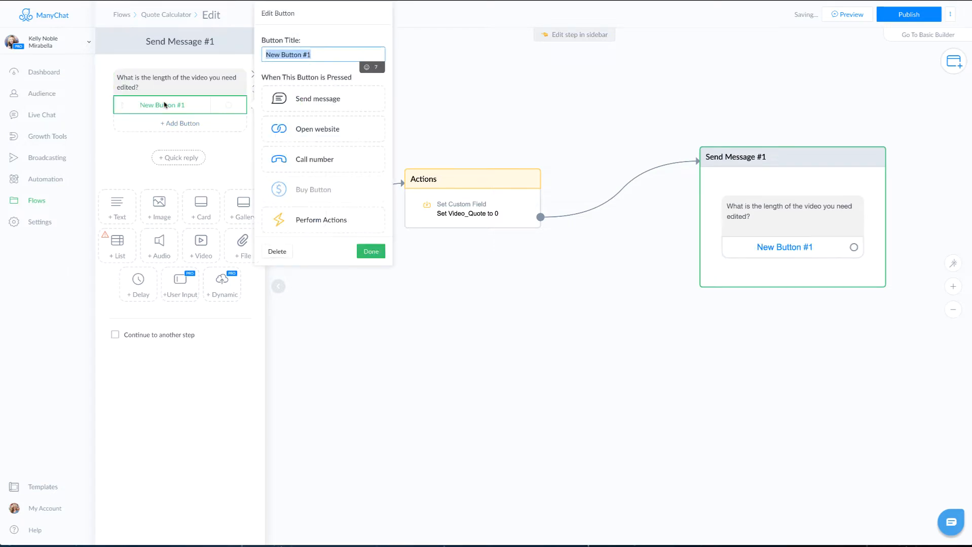
{"action": "type", "text": "Under 5 Minutes"}
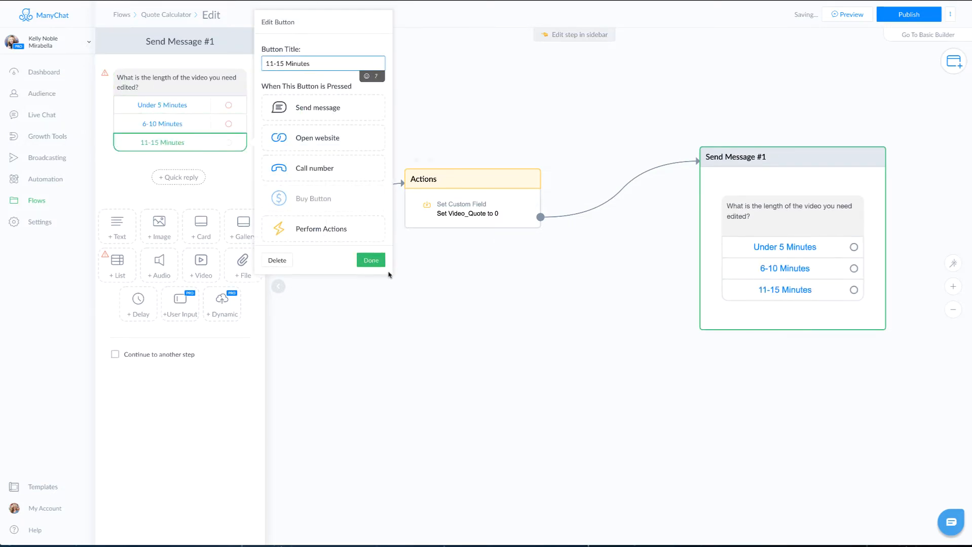
{"action": "left_click", "coordinate": [389, 274]}
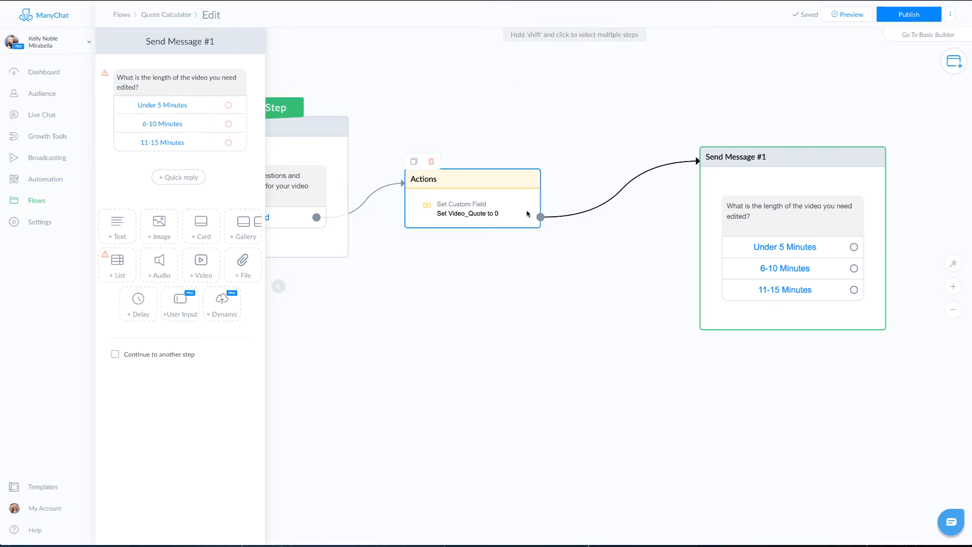
Step: Connect a new Actions step to the Under 5 Minutes button and add a Set Custom Field action to it
{"action": "left_click_drag", "start_coordinate": [597, 282], "coordinate": [354, 222]}
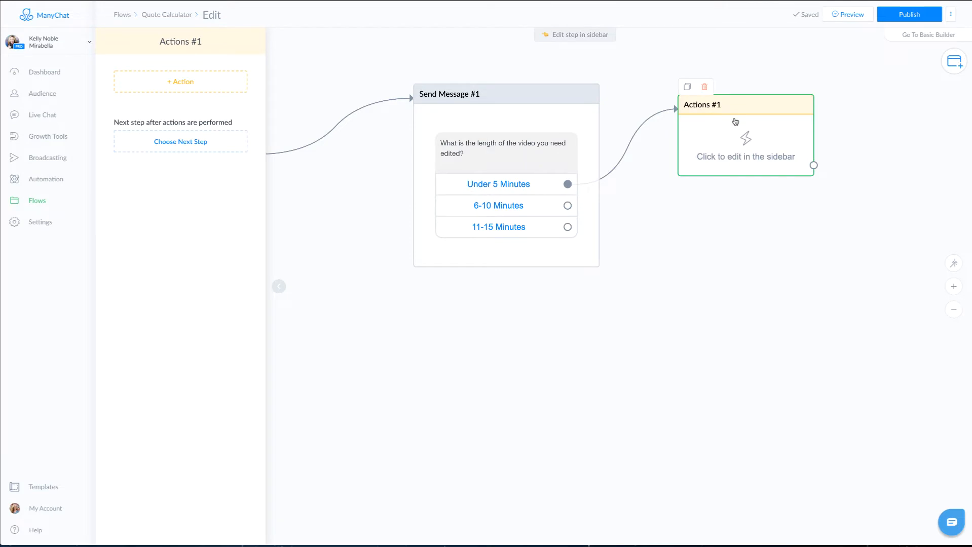
{"action": "left_click", "coordinate": [202, 84]}
{"action": "scroll", "coordinate": [150, 202], "scroll_direction": "down", "scroll_amount": 1}
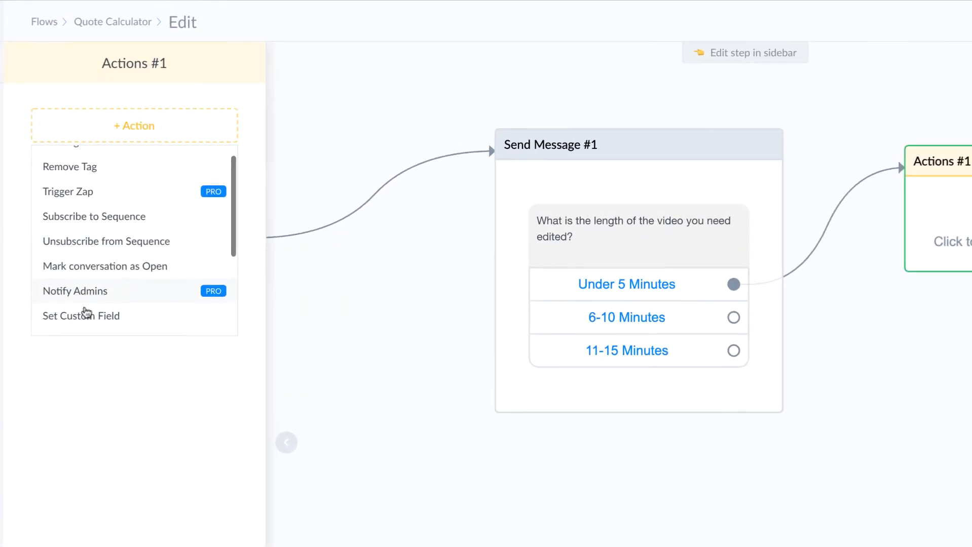
{"action": "left_click", "coordinate": [86, 313]}
{"action": "left_click", "coordinate": [136, 144]}
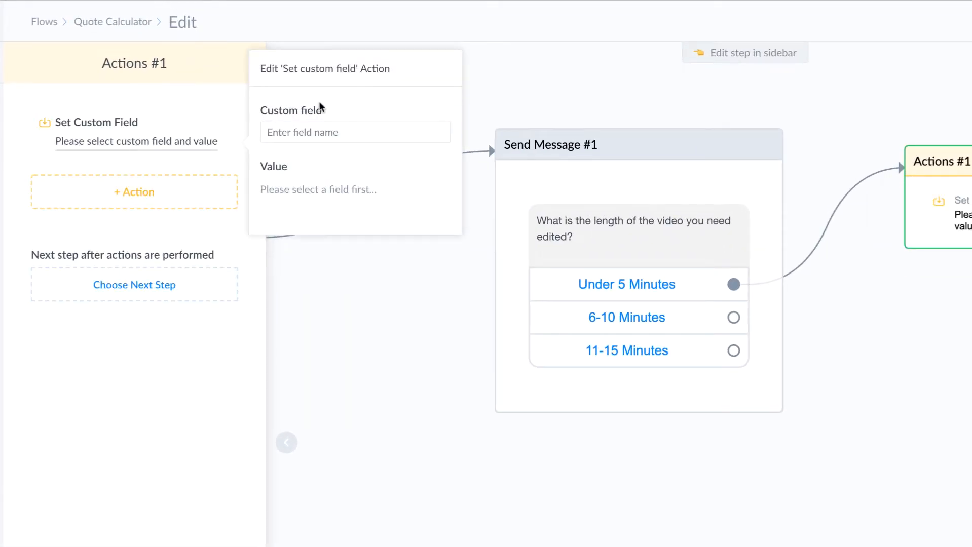
Step: Configure the Under 5 Minutes action to increase the Video_Quote field by 100
{"action": "left_click", "coordinate": [312, 131]}
{"action": "type", "text": "video"}
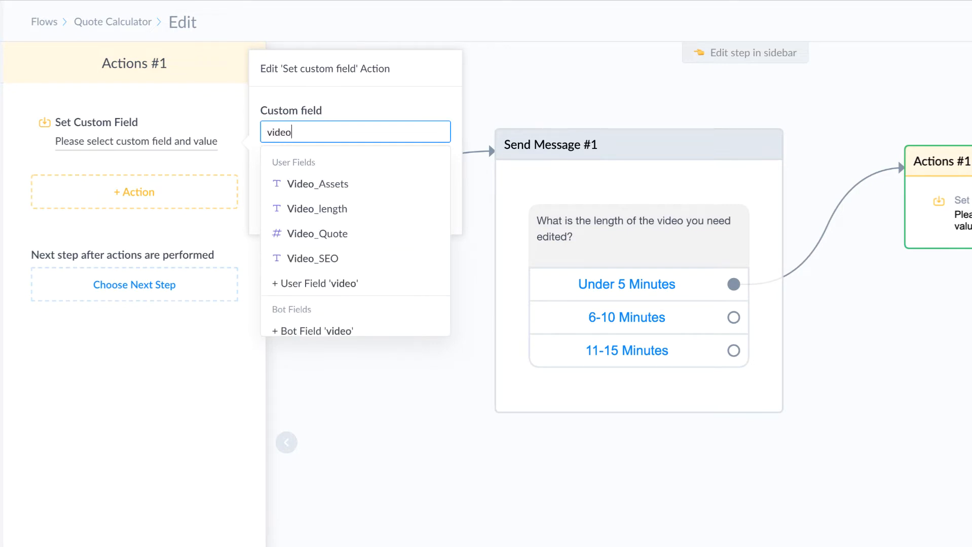
{"action": "left_click", "coordinate": [314, 234]}
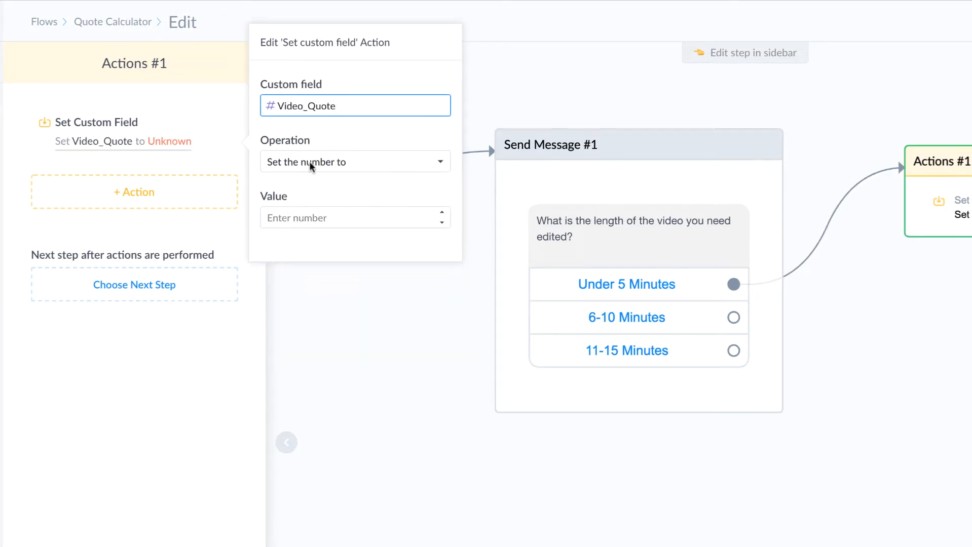
{"action": "left_click", "coordinate": [291, 162]}
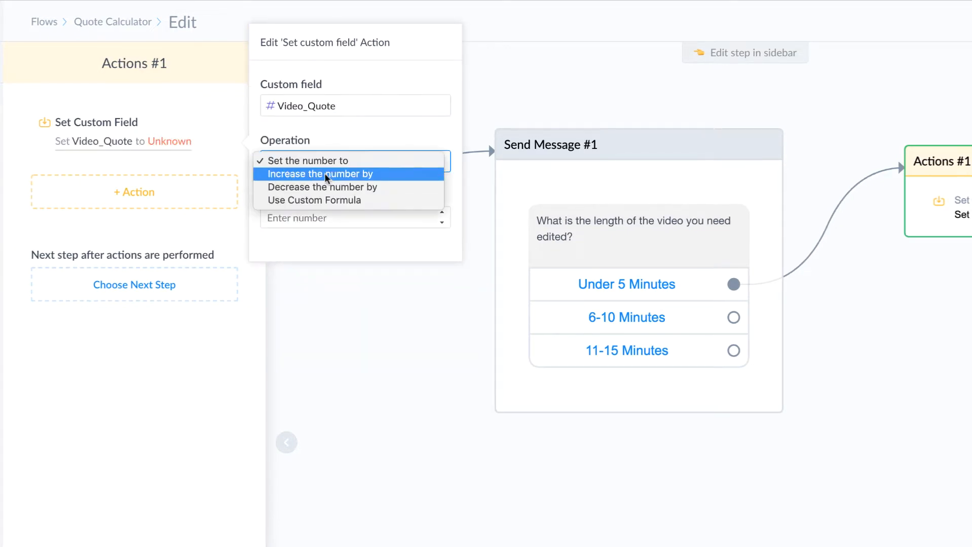
{"action": "left_click", "coordinate": [326, 175]}
{"action": "left_click", "coordinate": [298, 216]}
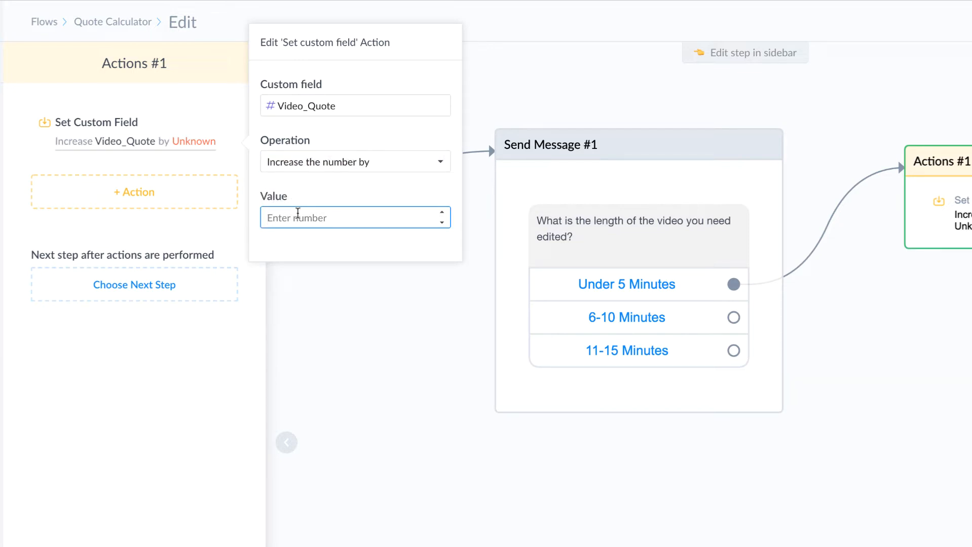
{"action": "type", "text": "100"}
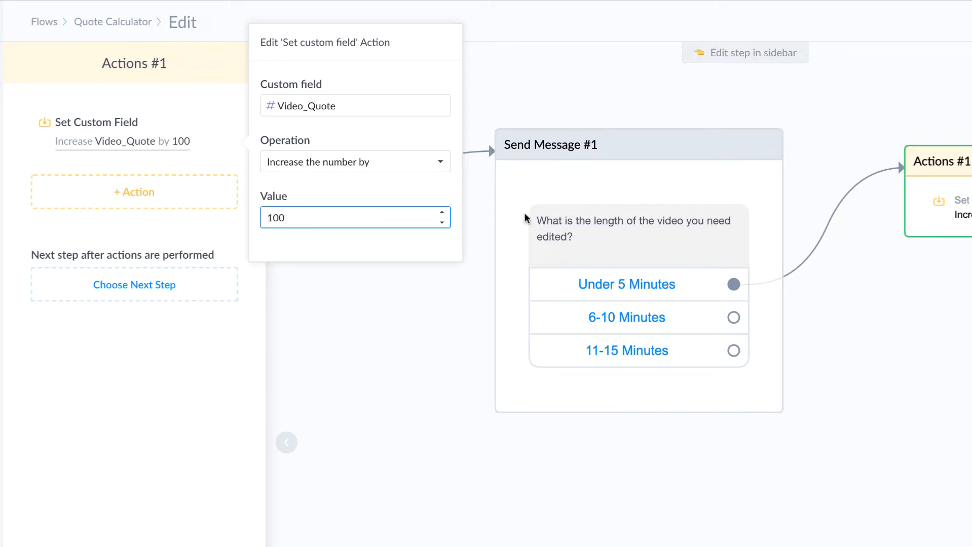
{"action": "left_click", "coordinate": [840, 72]}
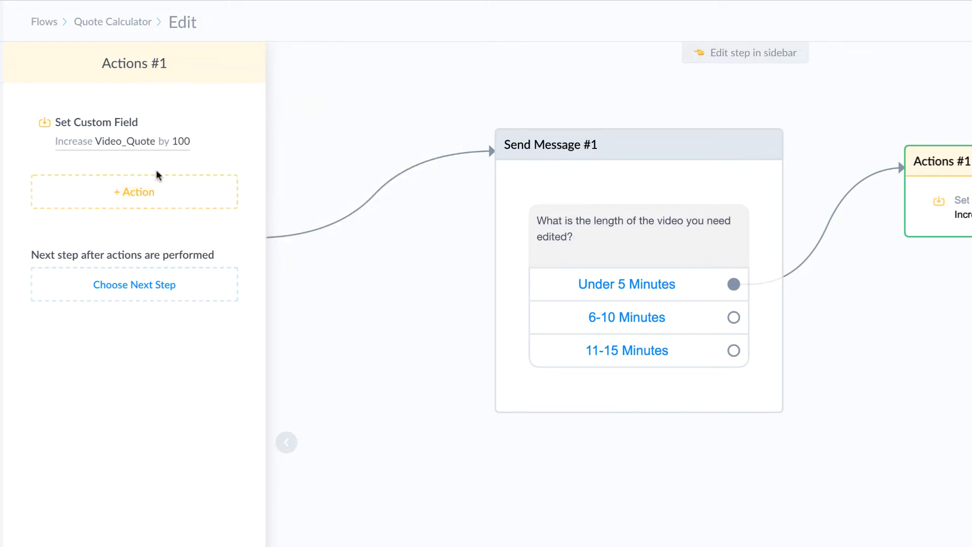
Step: Add a second Set Custom Field action to Actions #1 and choose Video_length as its field
{"action": "left_click", "coordinate": [145, 203]}
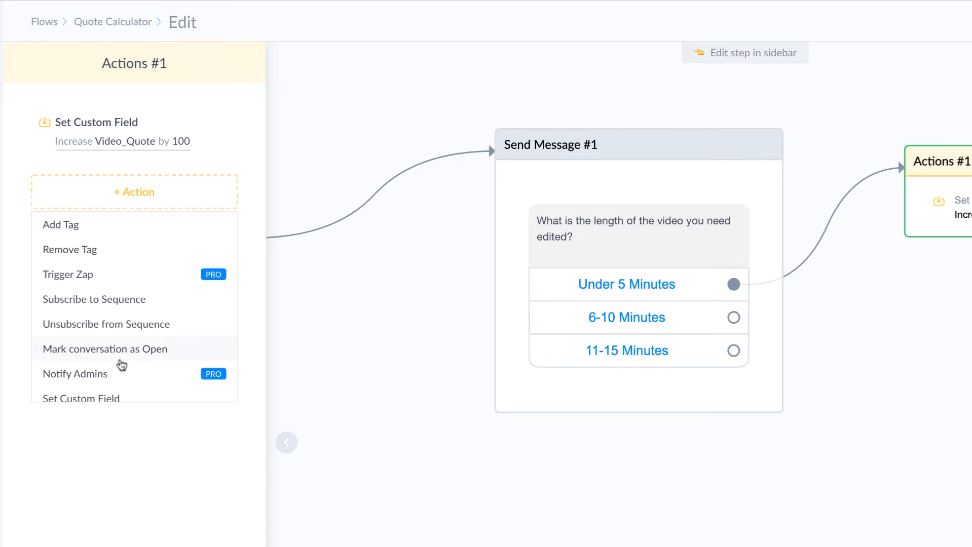
{"action": "scroll", "coordinate": [108, 362], "scroll_direction": "down", "scroll_amount": 1}
{"action": "left_click", "coordinate": [105, 360]}
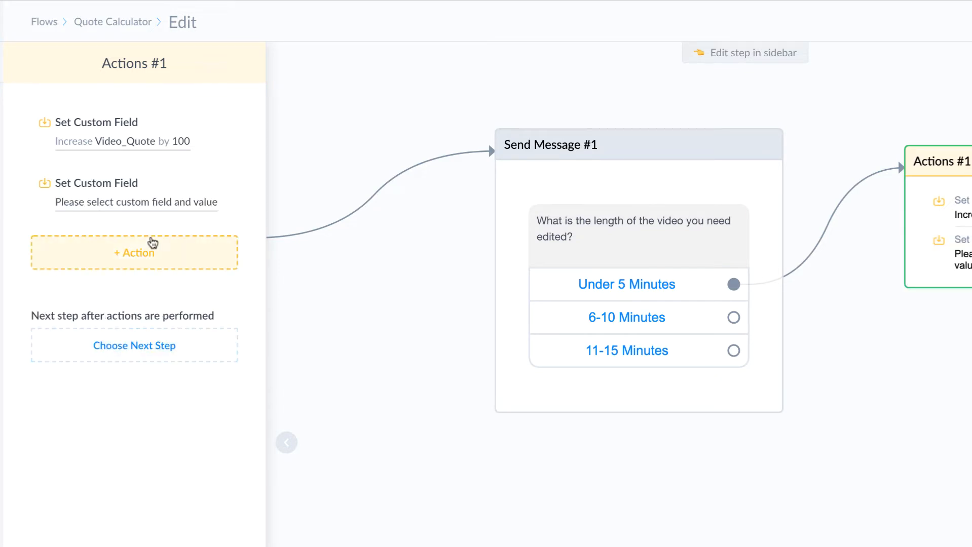
{"action": "left_click", "coordinate": [150, 201]}
{"action": "left_click", "coordinate": [281, 193]}
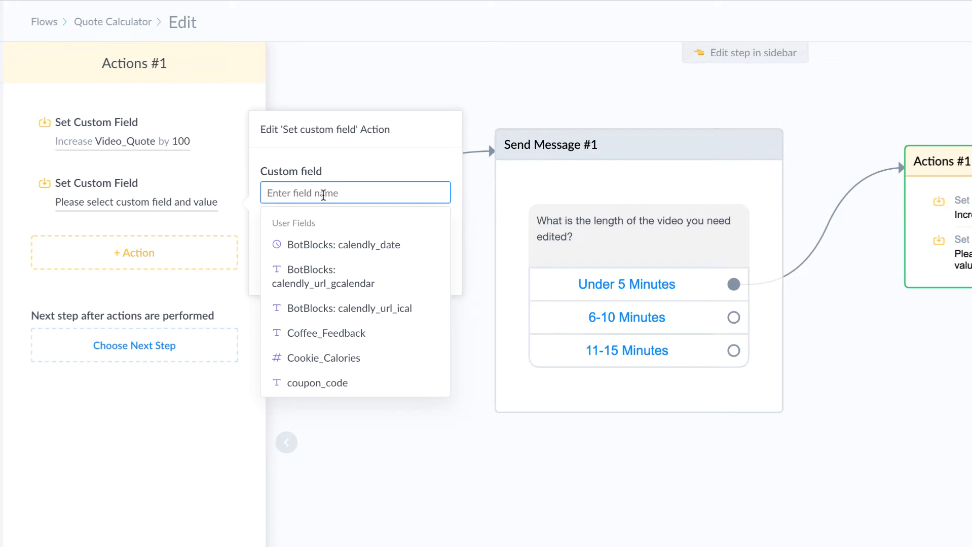
{"action": "type", "text": "video"}
{"action": "key", "text": "Down"}
{"action": "key", "text": "Down"}
{"action": "key", "text": "Return"}
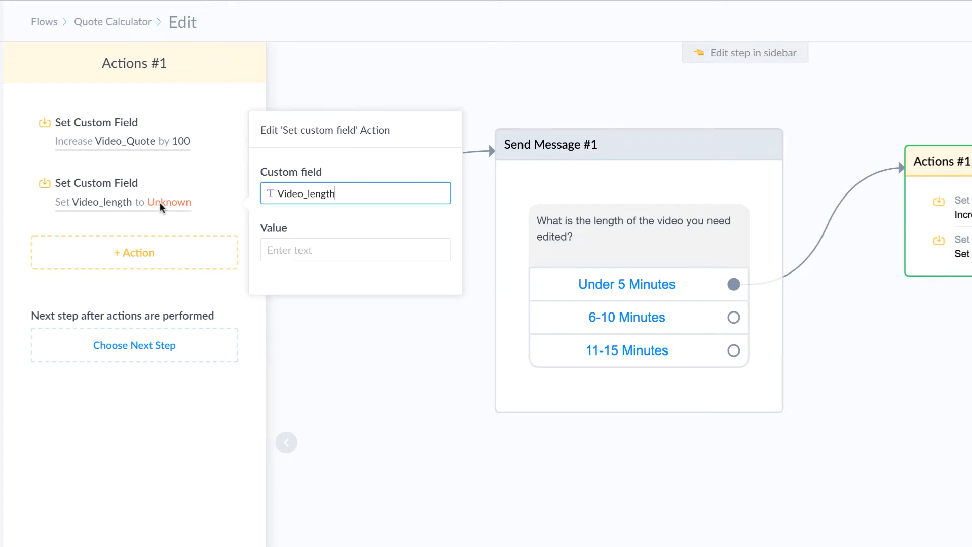
Step: Set the Video_length value in Actions #1 to "Under 5 Minutes"
{"action": "left_click", "coordinate": [304, 250]}
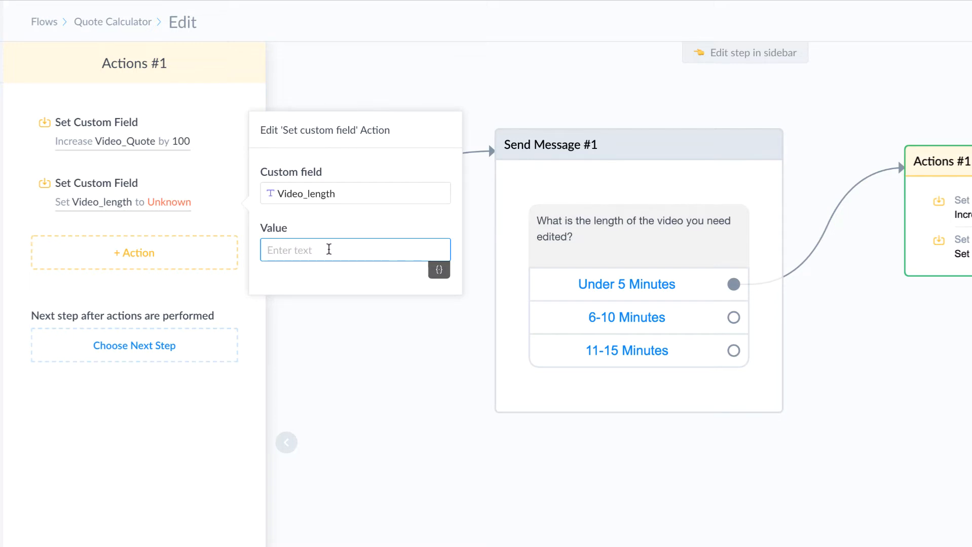
{"action": "type", "text": "Under 5 Minutes"}
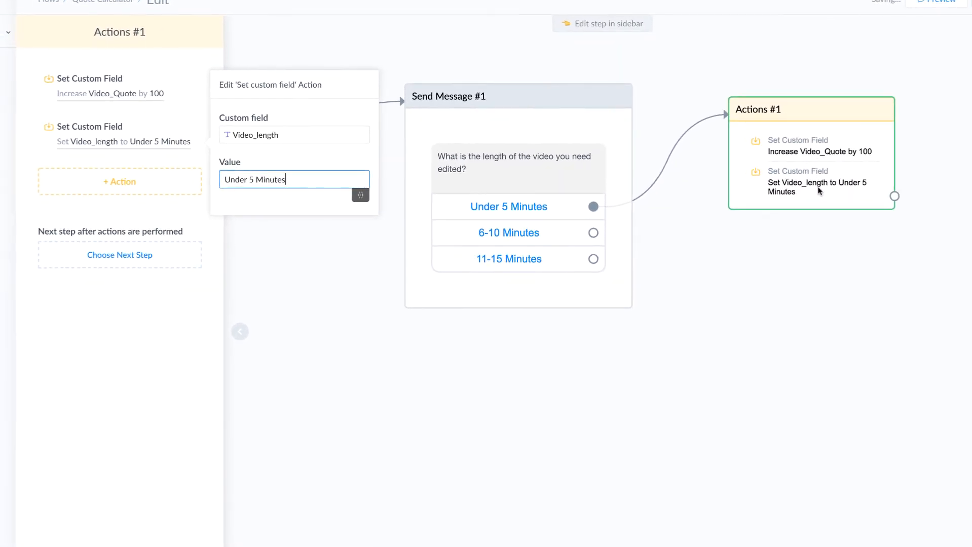
{"action": "left_click", "coordinate": [819, 191]}
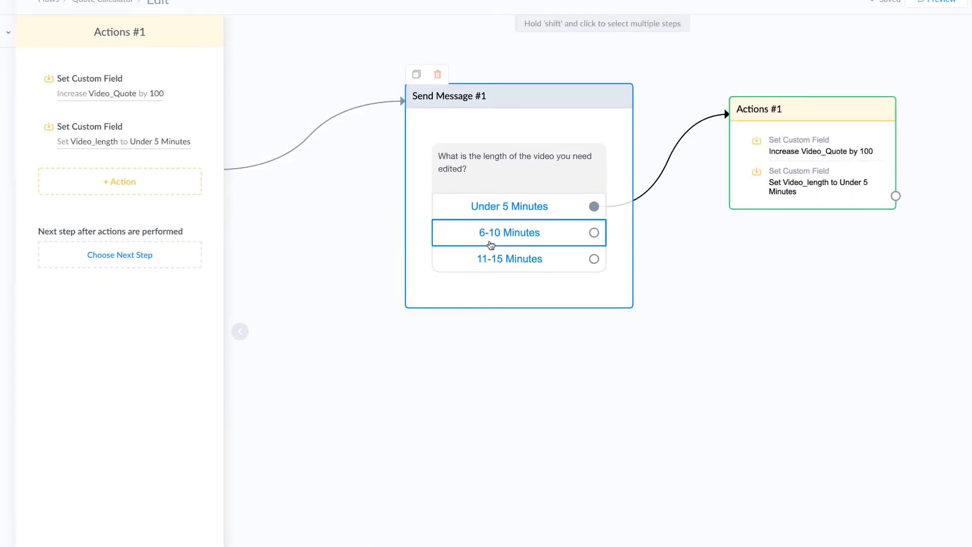
Step: Connect a new Actions step to the 6-10 Minutes button with a Set Custom Field action that increases Video_Quote by 200
{"action": "left_click", "coordinate": [593, 234]}
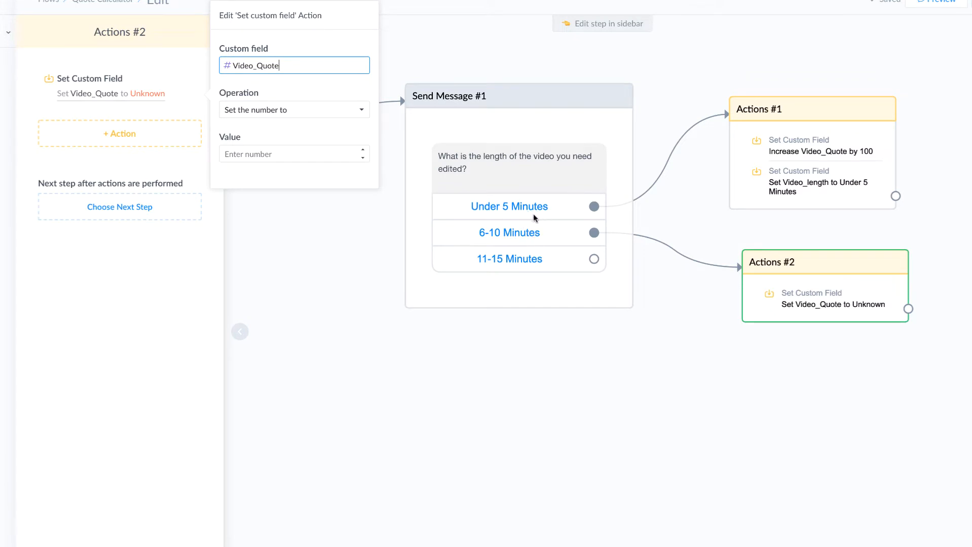
{"action": "left_click", "coordinate": [274, 111]}
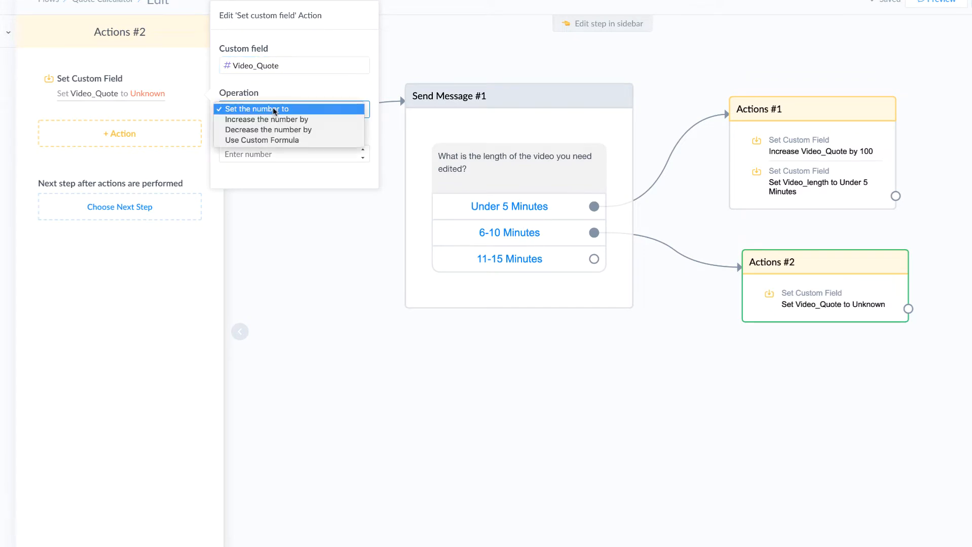
{"action": "left_click", "coordinate": [274, 117]}
{"action": "left_click", "coordinate": [266, 153]}
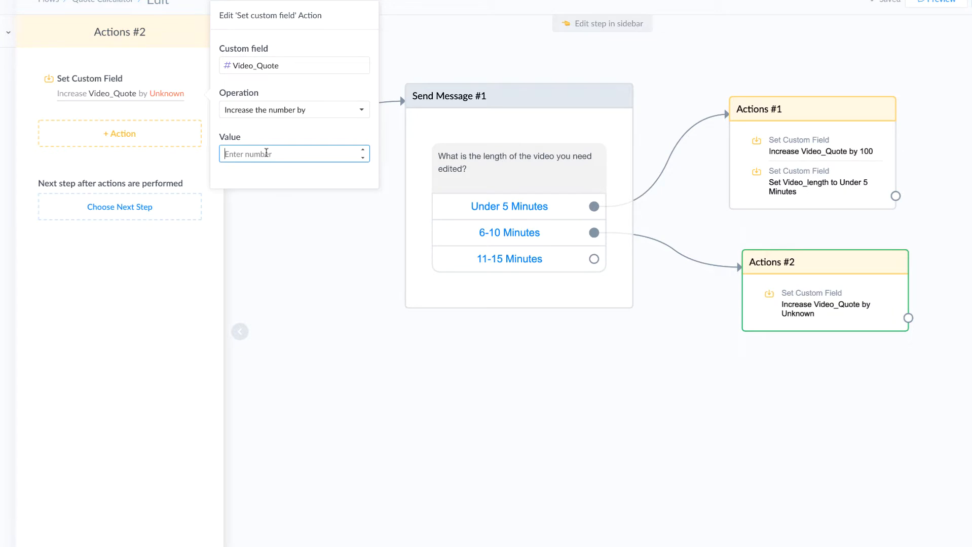
{"action": "type", "text": "200"}
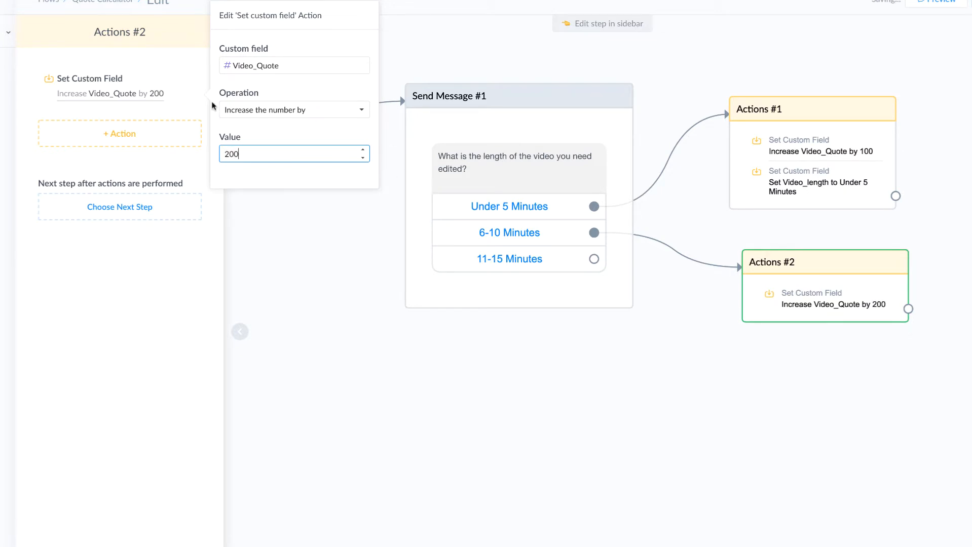
Step: Add a second Set Custom Field action to Actions #2 that sets Video_length to "6-10 minutes"
{"action": "left_click", "coordinate": [106, 141]}
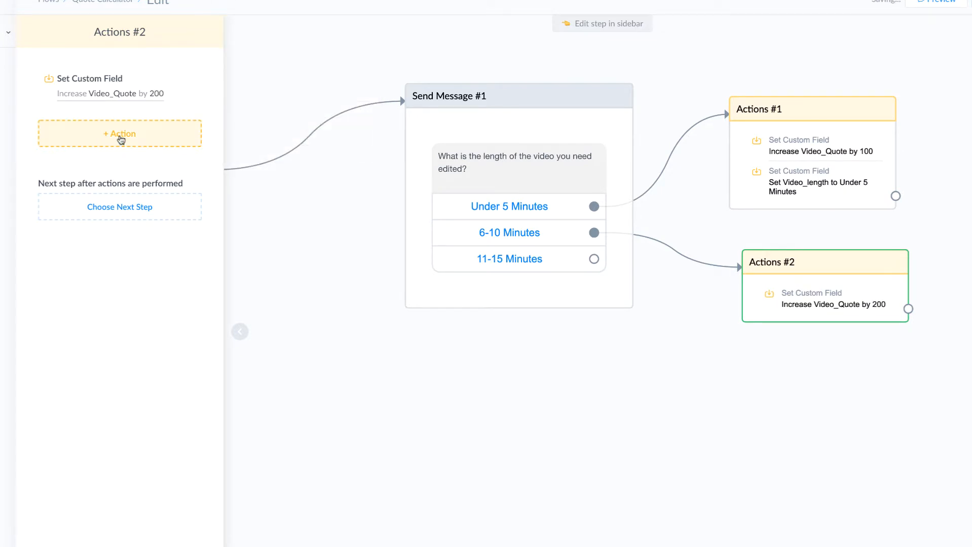
{"action": "left_click", "coordinate": [121, 140]}
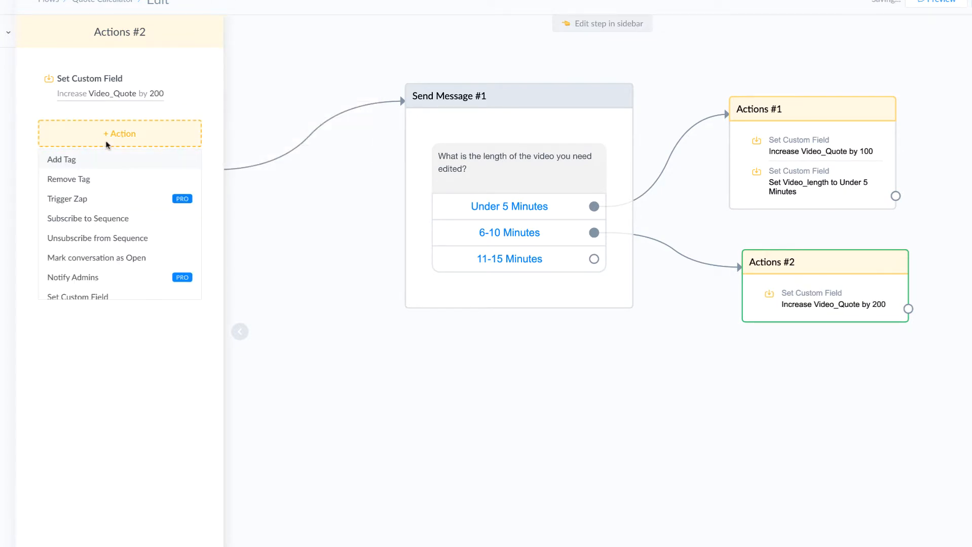
{"action": "left_click", "coordinate": [108, 298]}
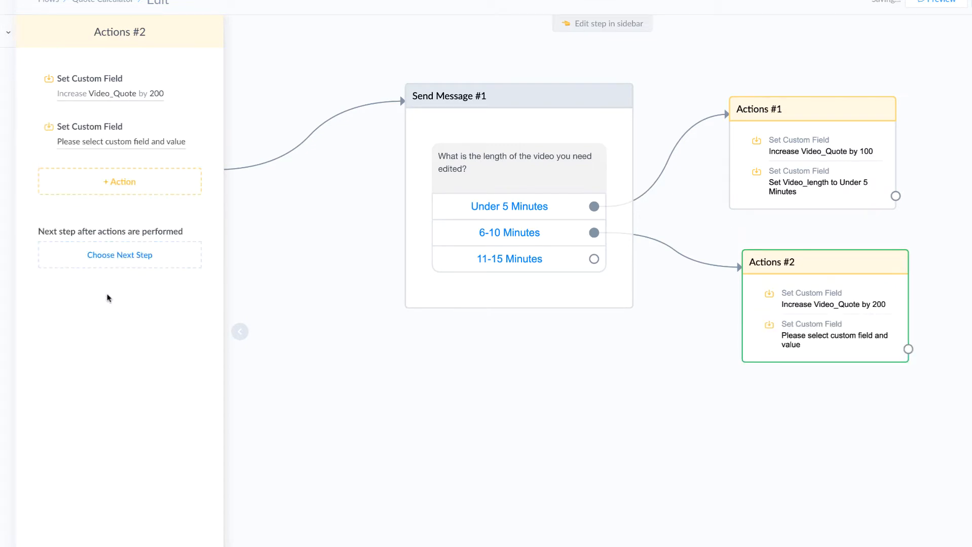
{"action": "left_click", "coordinate": [126, 143]}
{"action": "type", "text": "video"}
{"action": "left_click", "coordinate": [263, 195]}
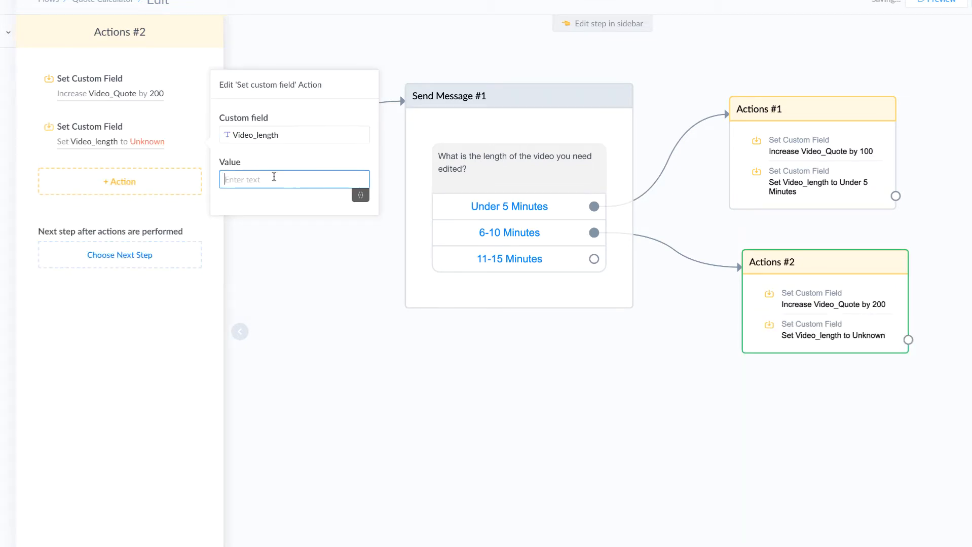
{"action": "type", "text": "6-10 minutes"}
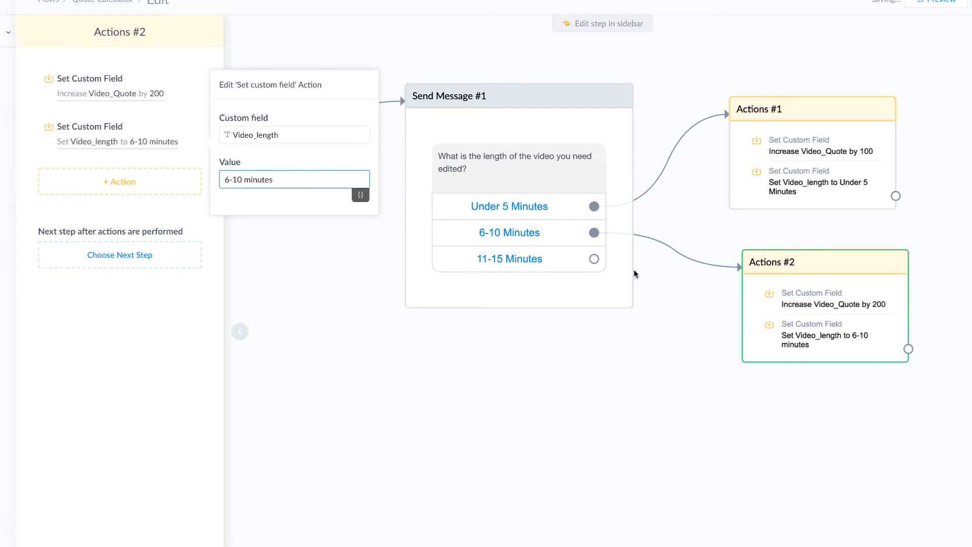
{"action": "left_click", "coordinate": [606, 345]}
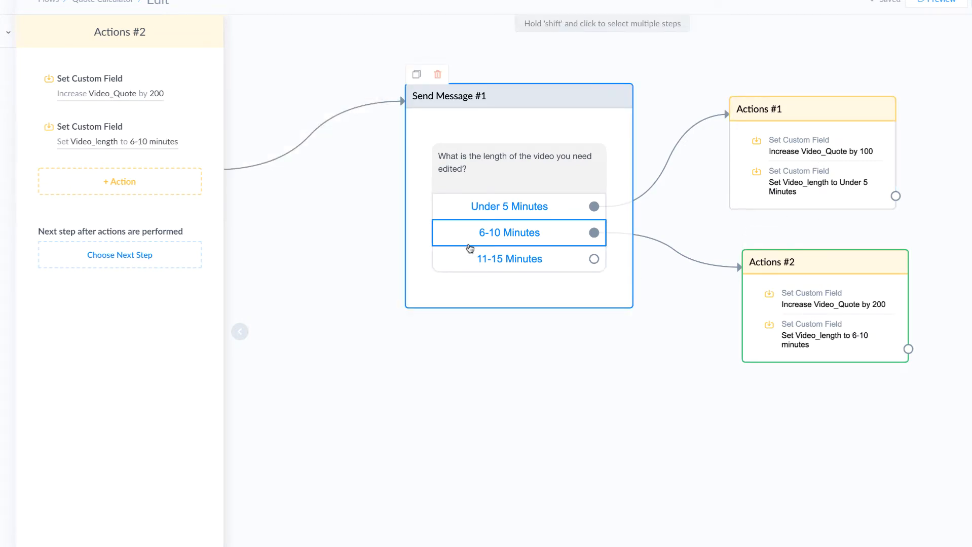
Step: Connect a new Actions step to the 11-15 Minutes button, add a Set Custom Field action and open its field selection
{"action": "left_click_drag", "start_coordinate": [602, 263], "coordinate": [705, 423]}
{"action": "left_click", "coordinate": [736, 319]}
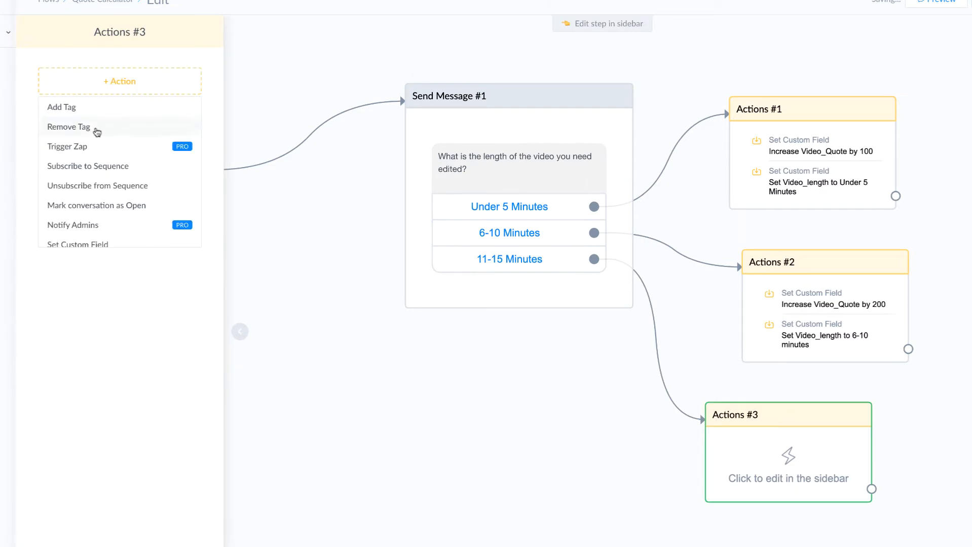
{"action": "left_click", "coordinate": [104, 247]}
{"action": "left_click", "coordinate": [99, 101]}
{"action": "left_click", "coordinate": [257, 87]}
{"action": "type", "text": "Viode"}
{"action": "key", "text": "BackSpace"}
{"action": "key", "text": "BackSpace"}
{"action": "key", "text": "BackSpace"}
{"action": "key", "text": "BackSpace"}
{"action": "key", "text": "BackSpace"}
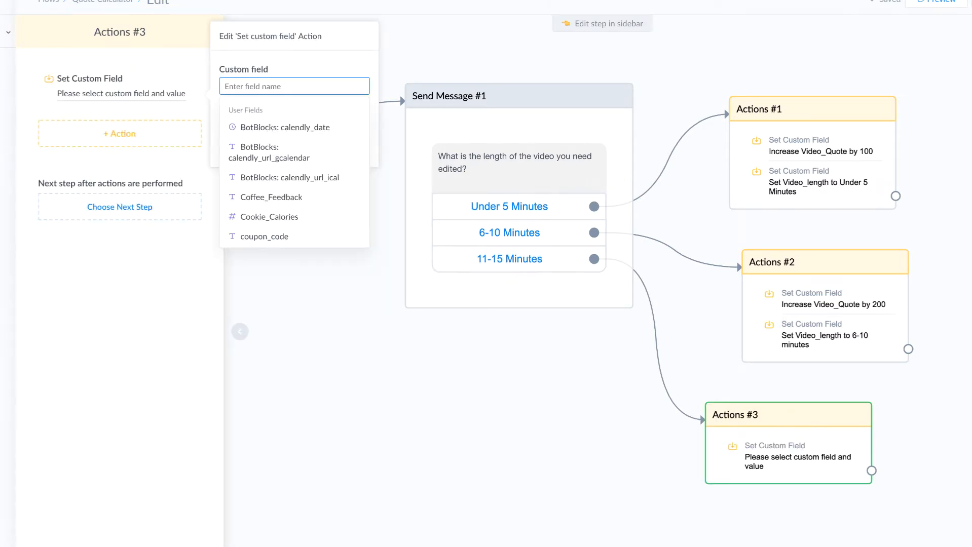
Step: Configure the Set Custom Field action in Actions #3 to increase Video_Quote by 300
{"action": "type", "text": "Video"}
{"action": "left_click", "coordinate": [269, 166]}
{"action": "left_click", "coordinate": [269, 109]}
{"action": "left_click", "coordinate": [272, 122]}
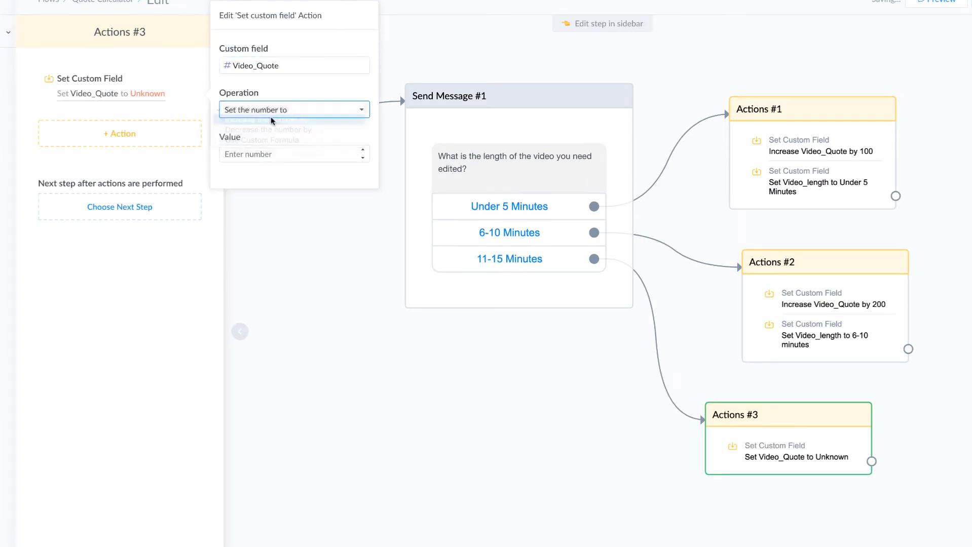
{"action": "left_click", "coordinate": [268, 156]}
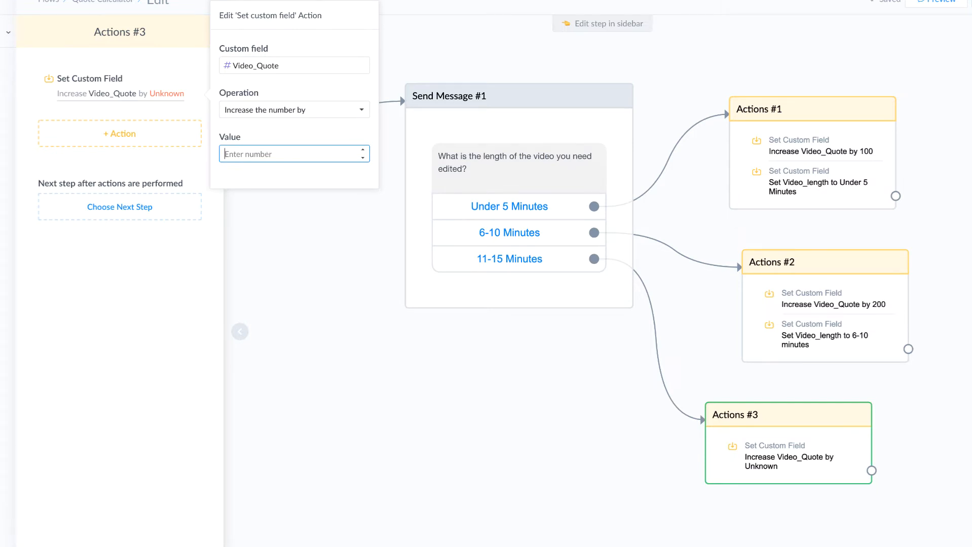
{"action": "type", "text": "300"}
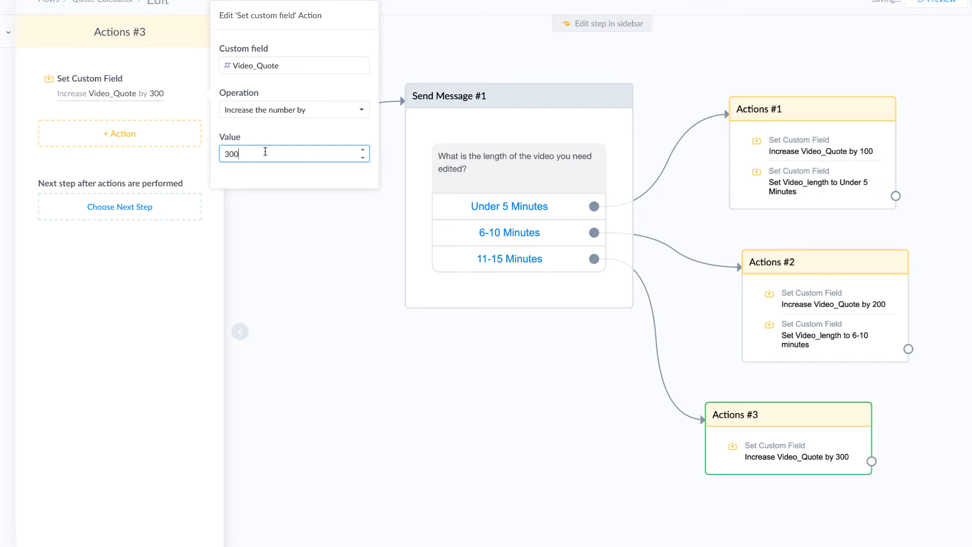
{"action": "left_click", "coordinate": [268, 136]}
Step: Add a second Set Custom Field action to Actions #3 that sets Video_length to "11-15 Minutes"
{"action": "left_click", "coordinate": [122, 134]}
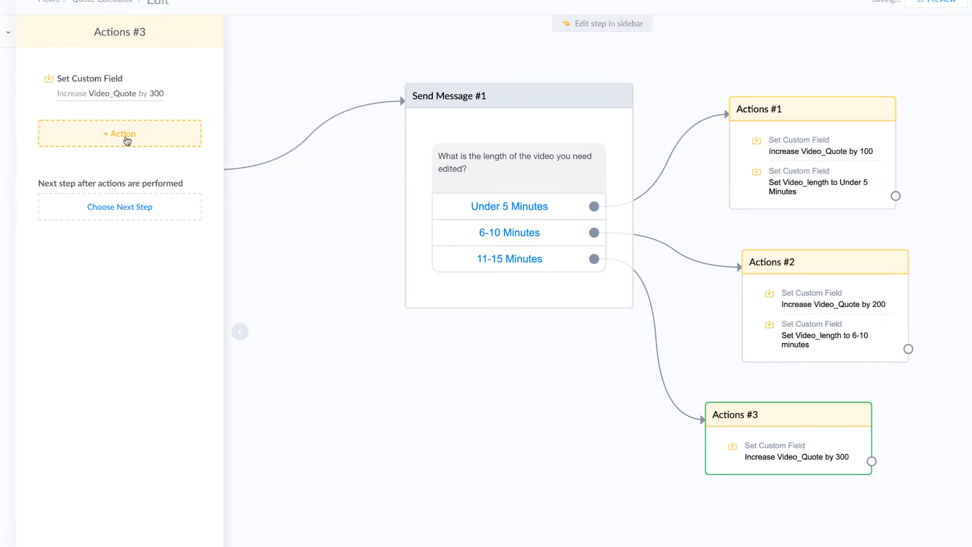
{"action": "left_click", "coordinate": [96, 295]}
{"action": "type", "text": "11"}
{"action": "key", "text": "BackSpace"}
{"action": "key", "text": "BackSpace"}
{"action": "type", "text": "video"}
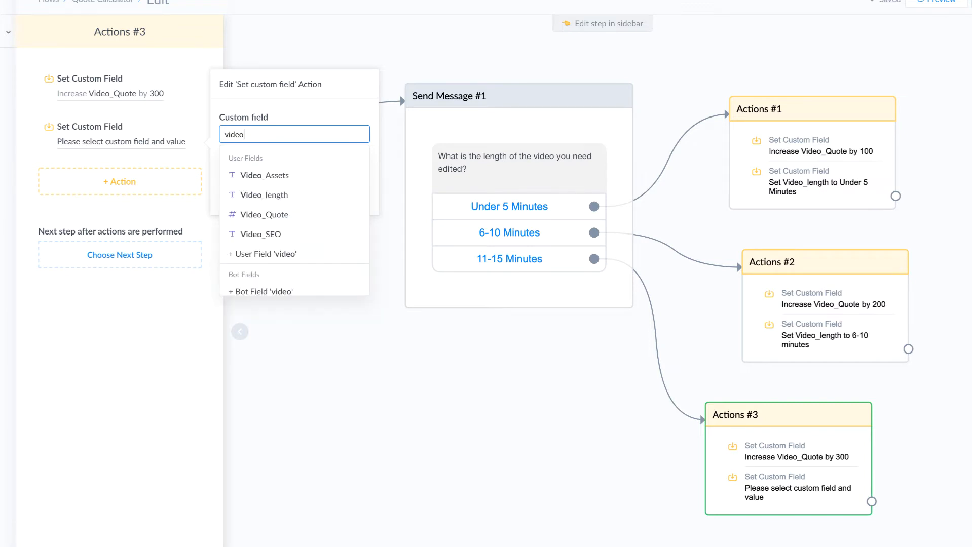
{"action": "left_click", "coordinate": [256, 195]}
{"action": "left_click", "coordinate": [266, 181]}
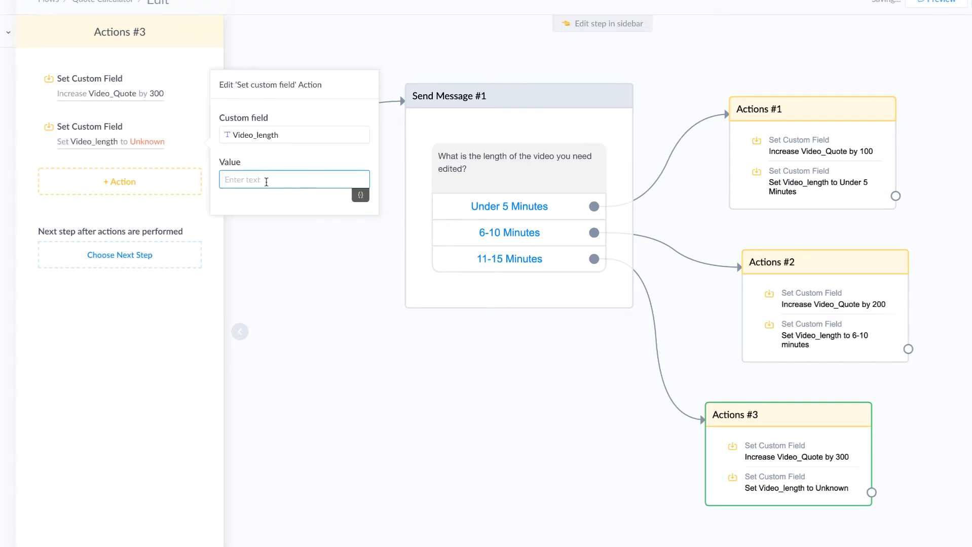
{"action": "type", "text": "11-15 Minutes"}
{"action": "key", "text": "Return"}
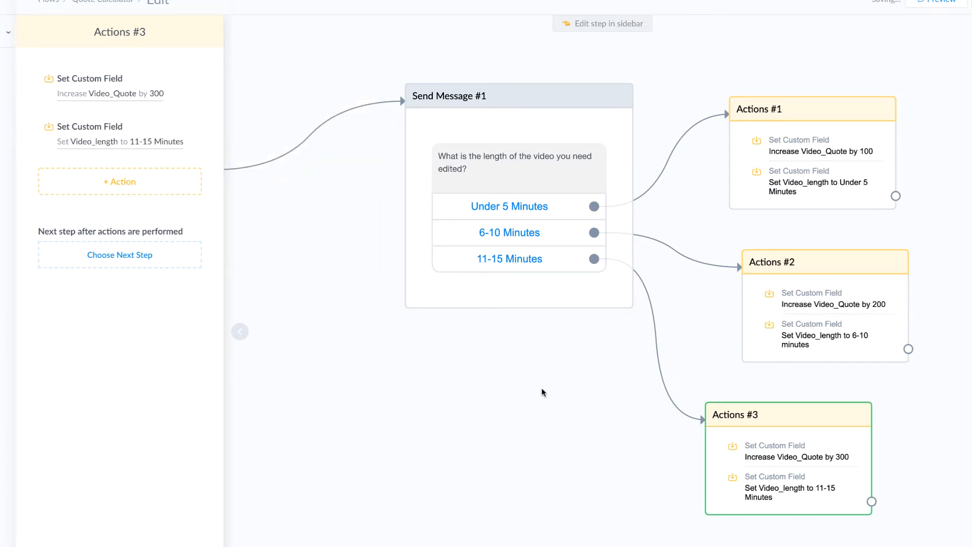
Step: Rename the Send Message #1 step containing the video length question as Q1
{"action": "left_click_drag", "start_coordinate": [534, 454], "coordinate": [434, 445]}
{"action": "left_click", "coordinate": [340, 92]}
{"action": "left_click", "coordinate": [101, 71]}
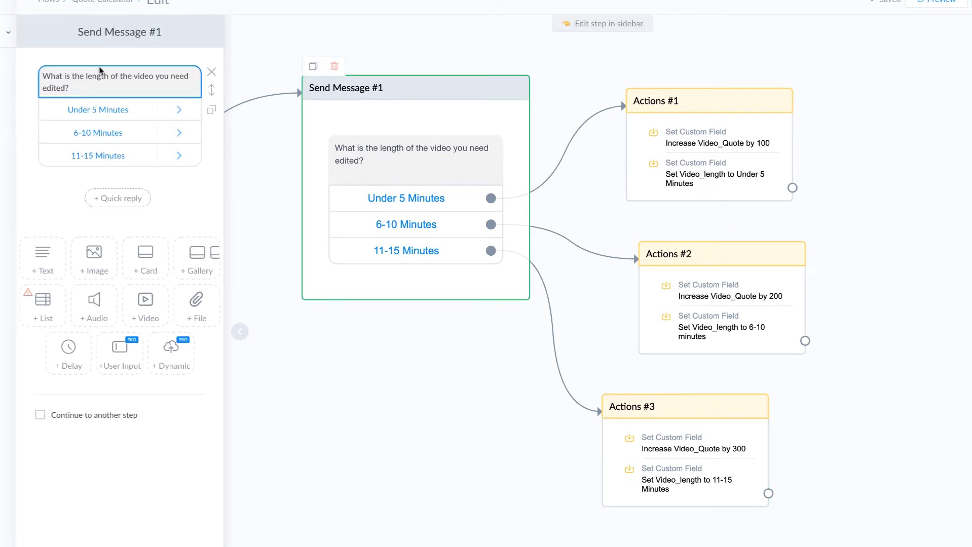
{"action": "left_click", "coordinate": [103, 32]}
{"action": "type", "text": "Q1"}
{"action": "left_click", "coordinate": [908, 182]}
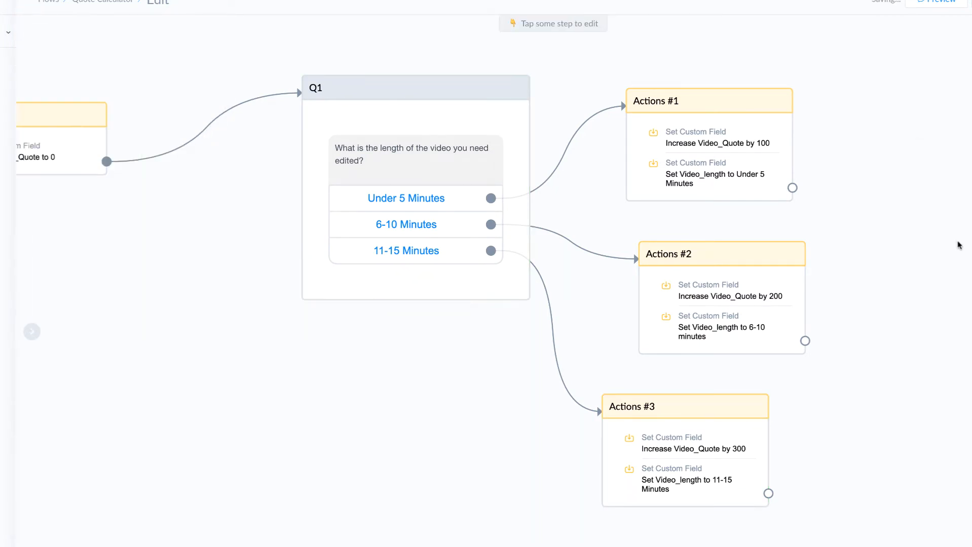
Step: Add a new Send Message step after Actions #1 and connect Actions #2 and Actions #3 to it as well
{"action": "left_click_drag", "start_coordinate": [957, 244], "coordinate": [397, 225]}
{"action": "left_click", "coordinate": [215, 203]}
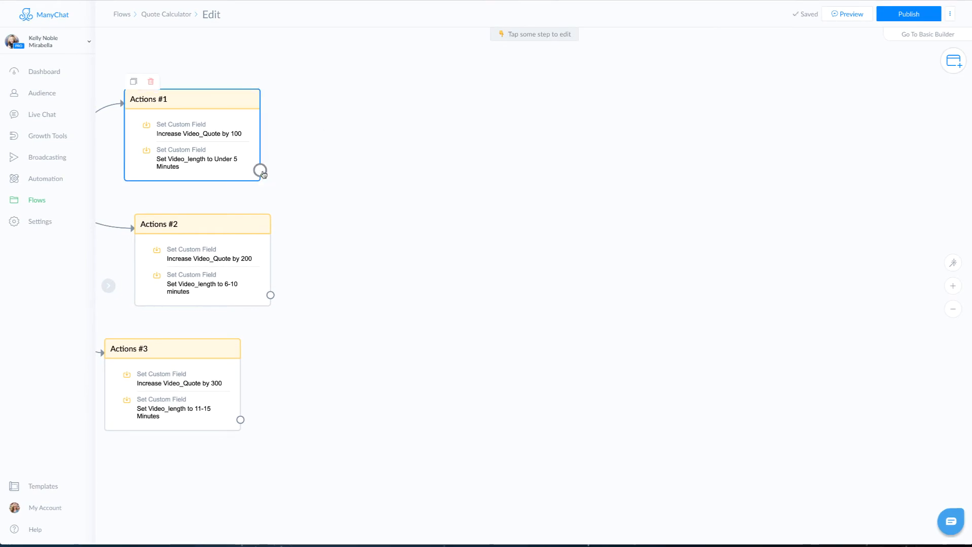
{"action": "left_click_drag", "start_coordinate": [260, 170], "coordinate": [434, 132]}
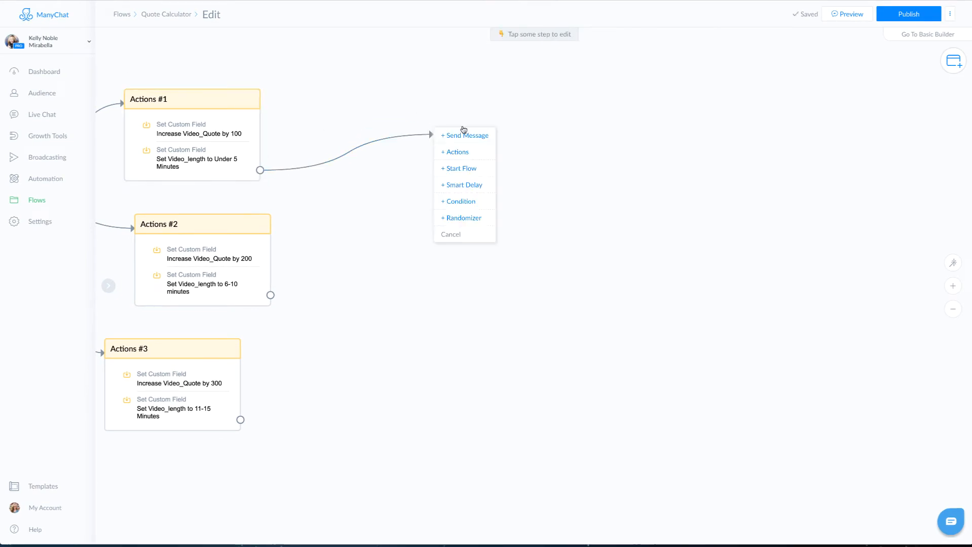
{"action": "left_click", "coordinate": [462, 135]}
{"action": "left_click", "coordinate": [350, 284]}
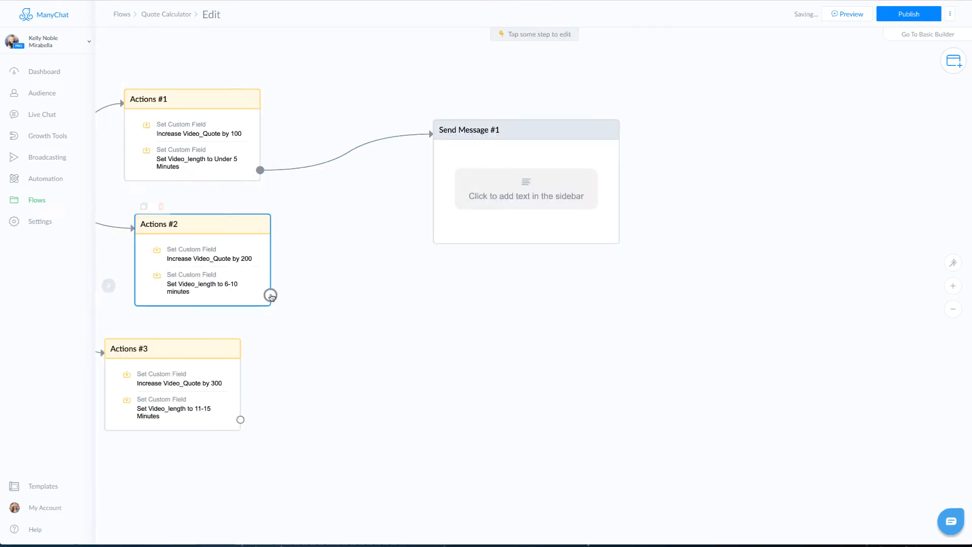
{"action": "left_click_drag", "start_coordinate": [270, 296], "coordinate": [461, 191]}
{"action": "left_click_drag", "start_coordinate": [239, 420], "coordinate": [456, 197]}
Step: Name the message Q2 with text "Will you be providing your own assets (music, b-roll, graphics etc) or will you need us to supply that for you?"
{"action": "left_click", "coordinate": [483, 147]}
{"action": "left_click", "coordinate": [180, 41]}
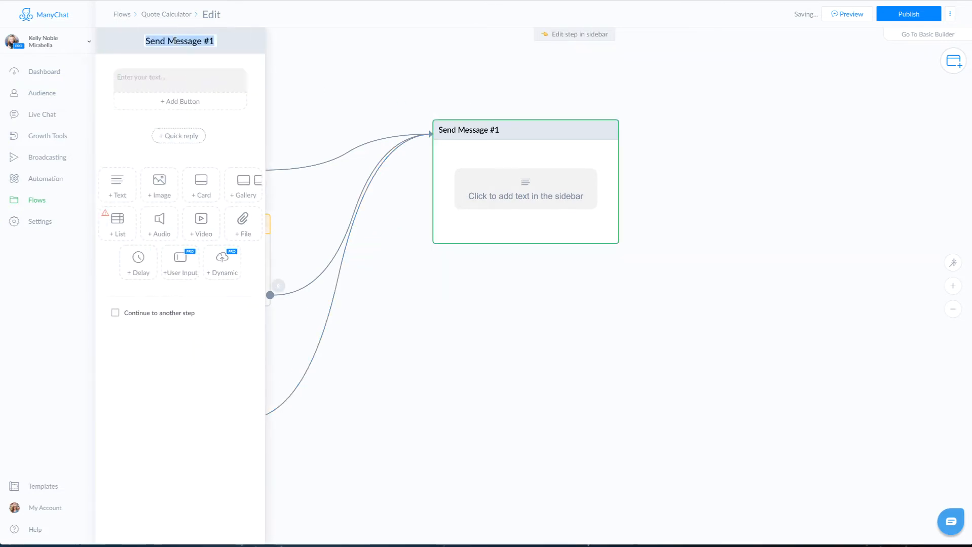
{"action": "type", "text": "Q2"}
{"action": "left_click", "coordinate": [183, 81]}
{"action": "type", "text": "Will you be providing your own assets (music, b-roll, graphics etc) or will you need us to supply that for you?"}
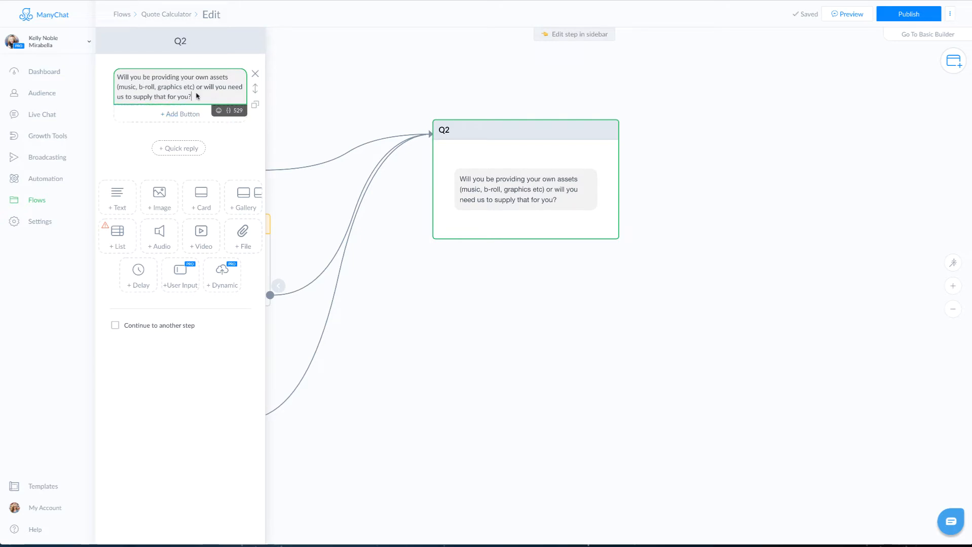
Step: Add two answer buttons to Q2 titled "Yes, I have my own" and "No, I need yours"
{"action": "left_click", "coordinate": [195, 116]}
{"action": "type", "text": "Yes, I have my own"}
{"action": "left_click", "coordinate": [180, 133]}
{"action": "type", "text": "No, I need yours"}
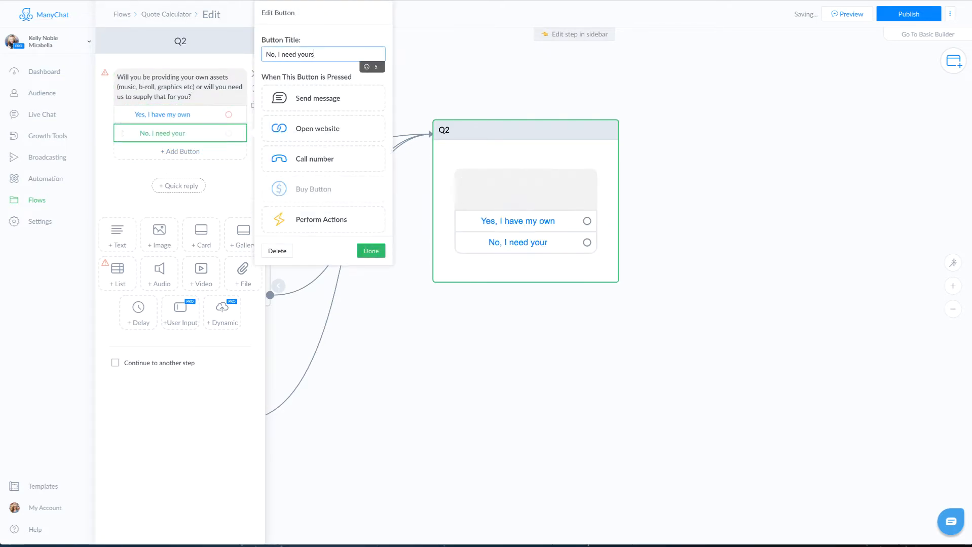
{"action": "left_click", "coordinate": [371, 251]}
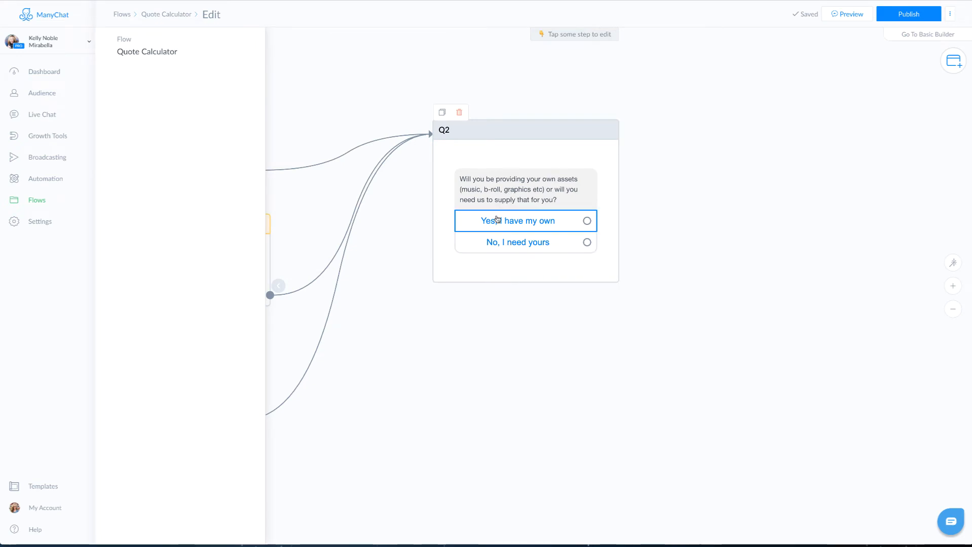
Step: Connect a new Actions step to Q2's "Yes, I have my own" button and add a Set Custom Field action to it
{"action": "left_click", "coordinate": [588, 222]}
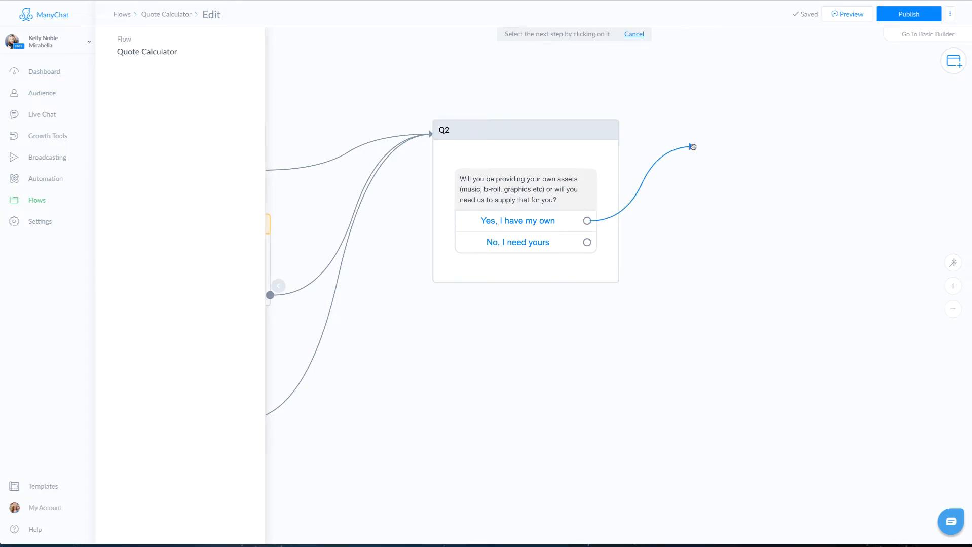
{"action": "left_click", "coordinate": [692, 147]}
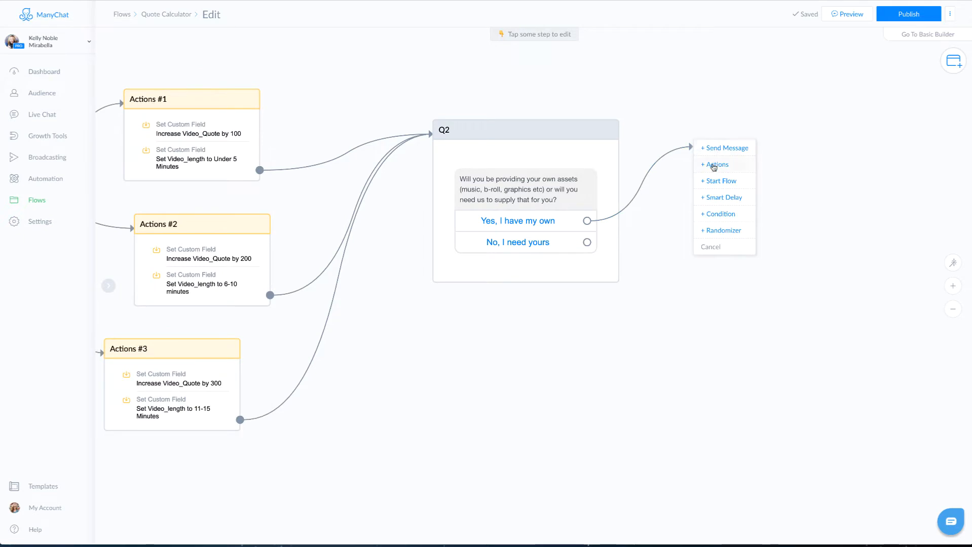
{"action": "left_click", "coordinate": [716, 165]}
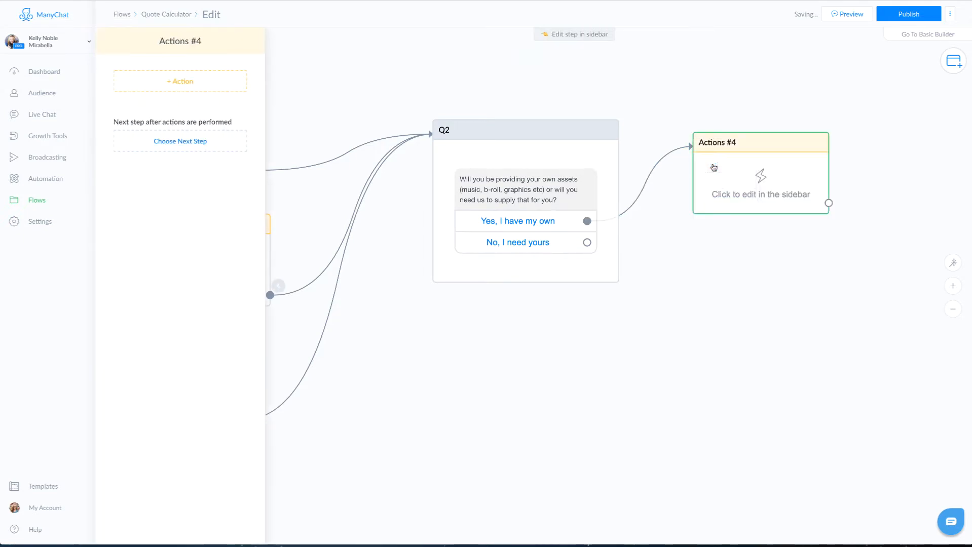
{"action": "left_click", "coordinate": [196, 90]}
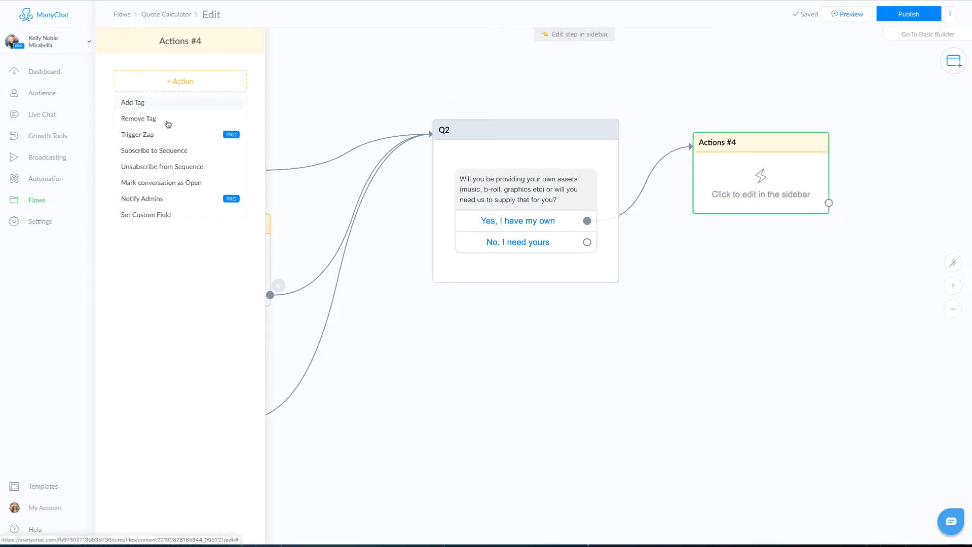
{"action": "left_click", "coordinate": [175, 216]}
Step: Configure the custom field action in Actions #4 to set Video_Assets to "Not needed"
{"action": "left_click", "coordinate": [175, 94]}
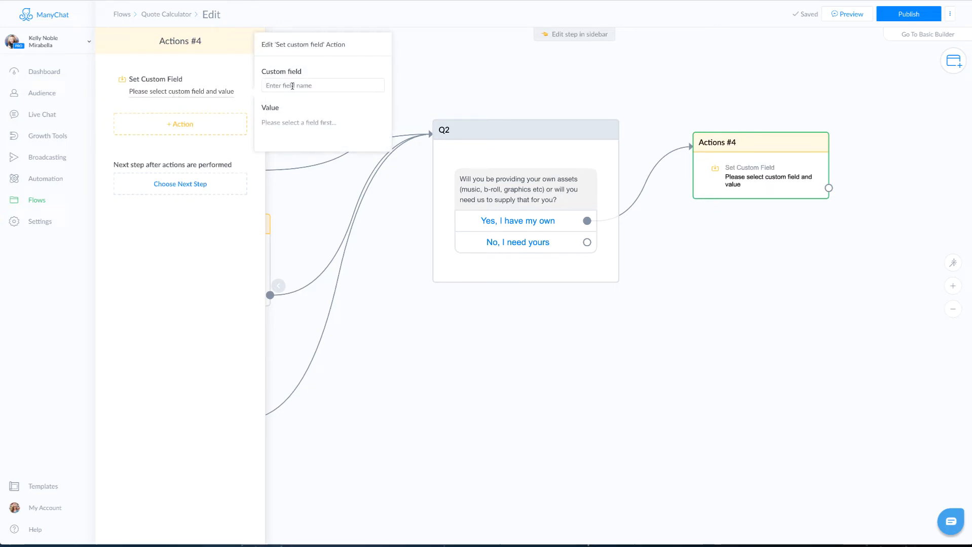
{"action": "left_click", "coordinate": [293, 85]}
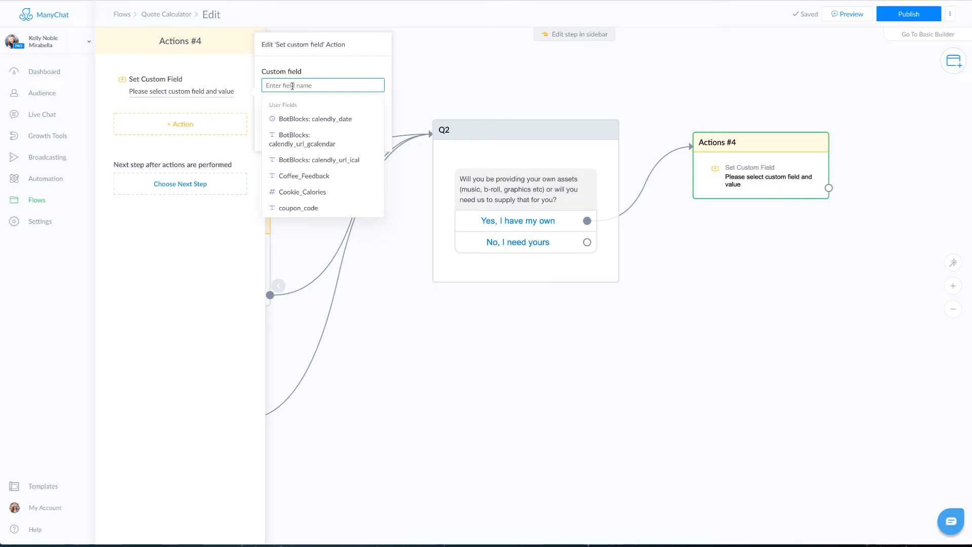
{"action": "type", "text": "vide"}
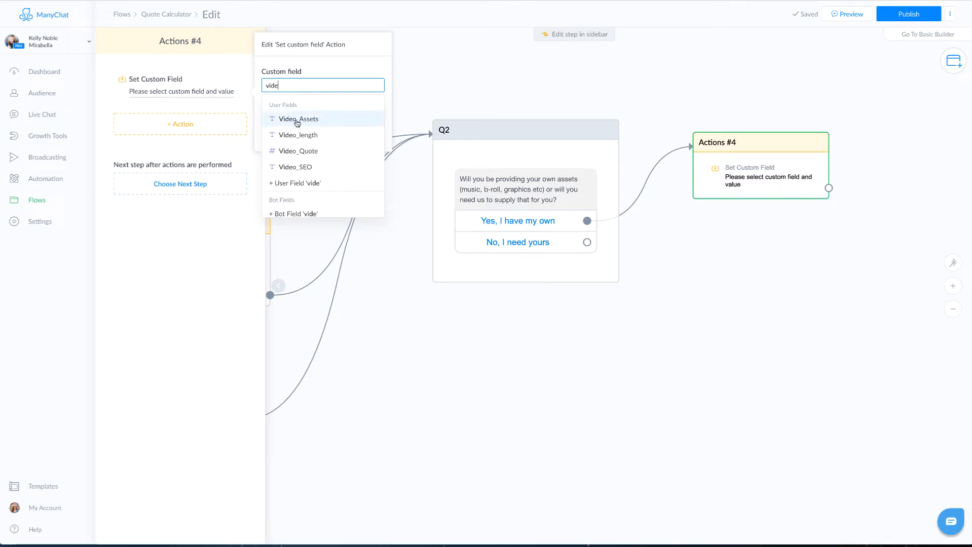
{"action": "left_click", "coordinate": [341, 119]}
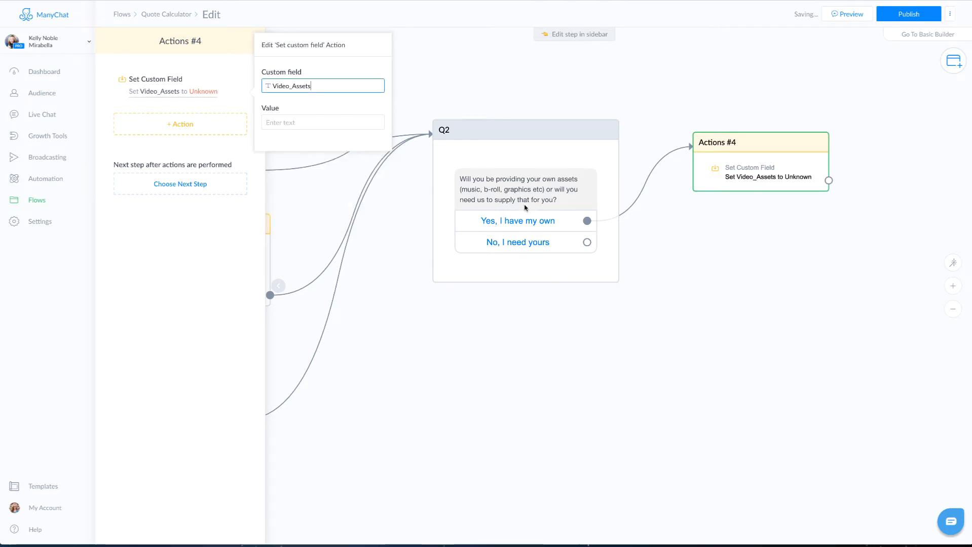
{"action": "left_click", "coordinate": [313, 123]}
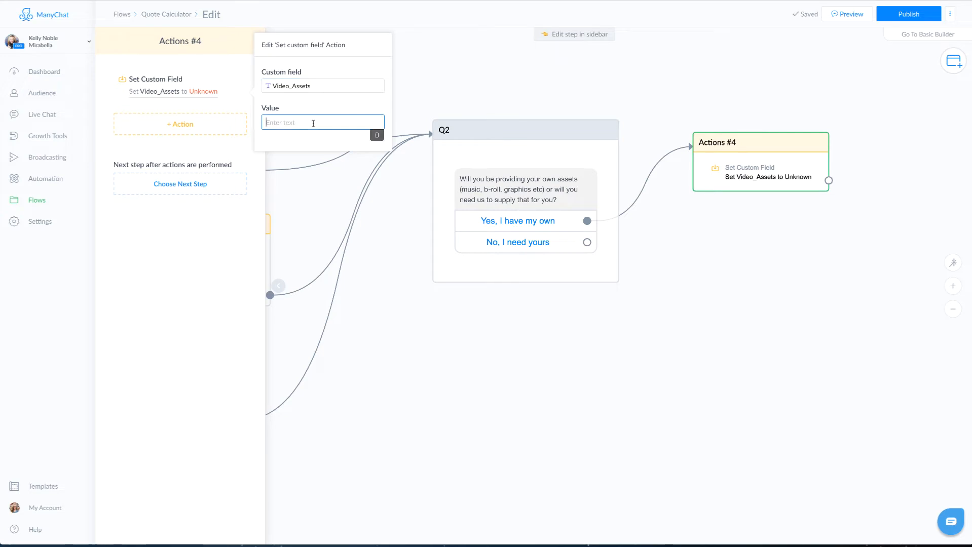
{"action": "type", "text": "Not needed"}
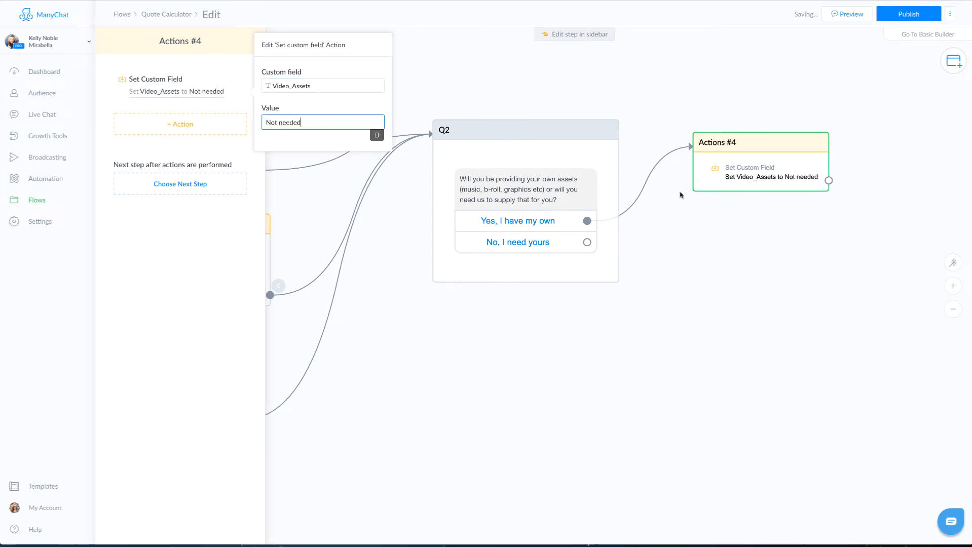
Step: Connect a new Actions step to Q2's "No, I need yours" button and add a Set Custom Field action to it
{"action": "left_click", "coordinate": [513, 250]}
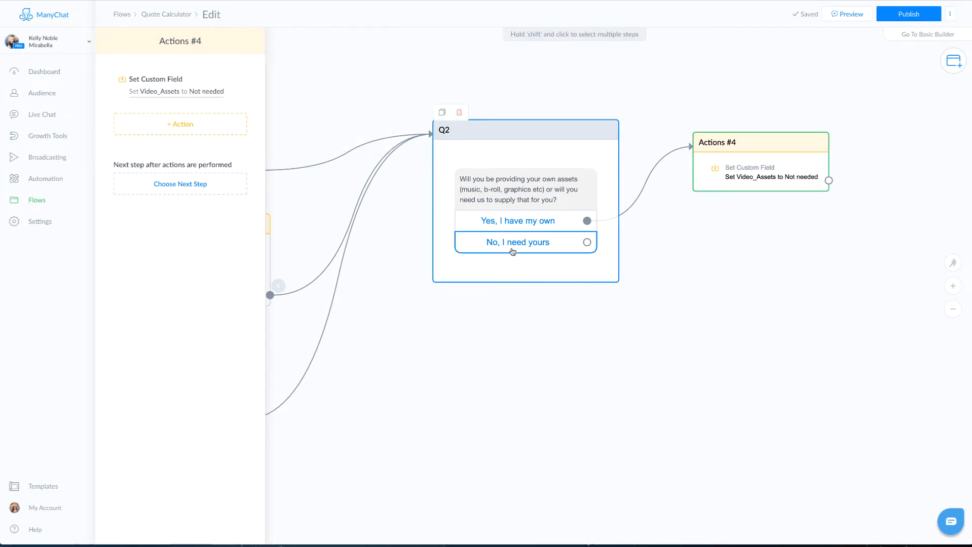
{"action": "left_click_drag", "start_coordinate": [587, 243], "coordinate": [728, 241]}
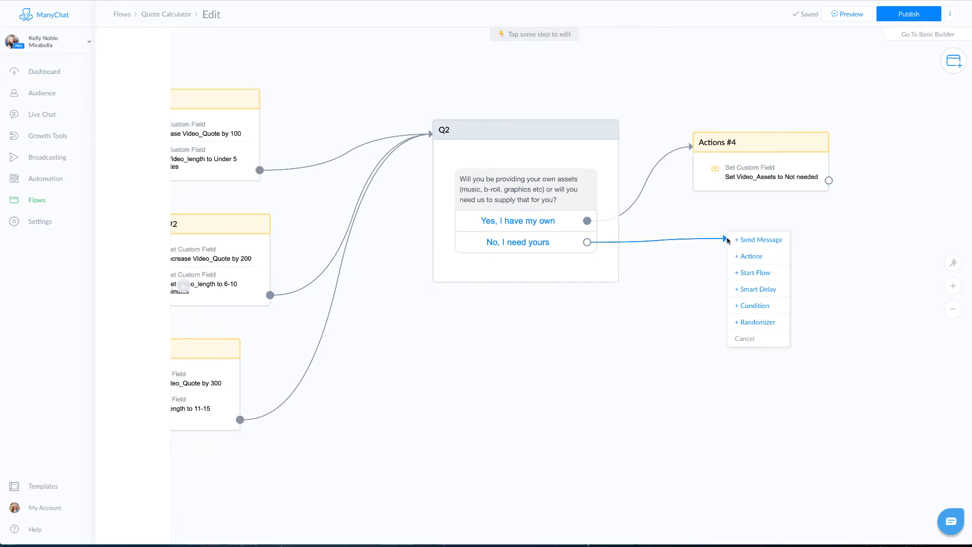
{"action": "left_click", "coordinate": [752, 256]}
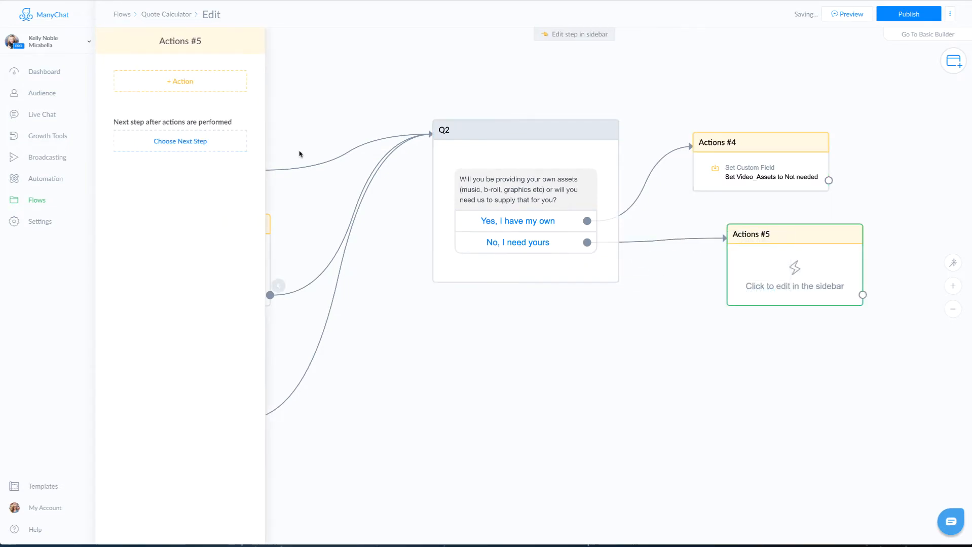
{"action": "left_click", "coordinate": [182, 86]}
{"action": "left_click", "coordinate": [162, 214]}
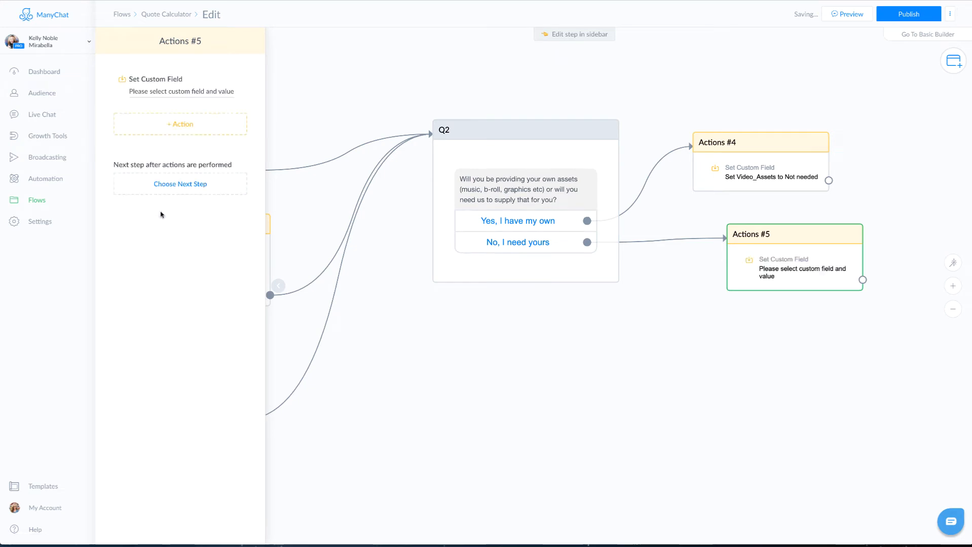
Step: Configure the Set Custom Field action in Actions #5 to increase Video_Quote by 100
{"action": "left_click", "coordinate": [194, 93]}
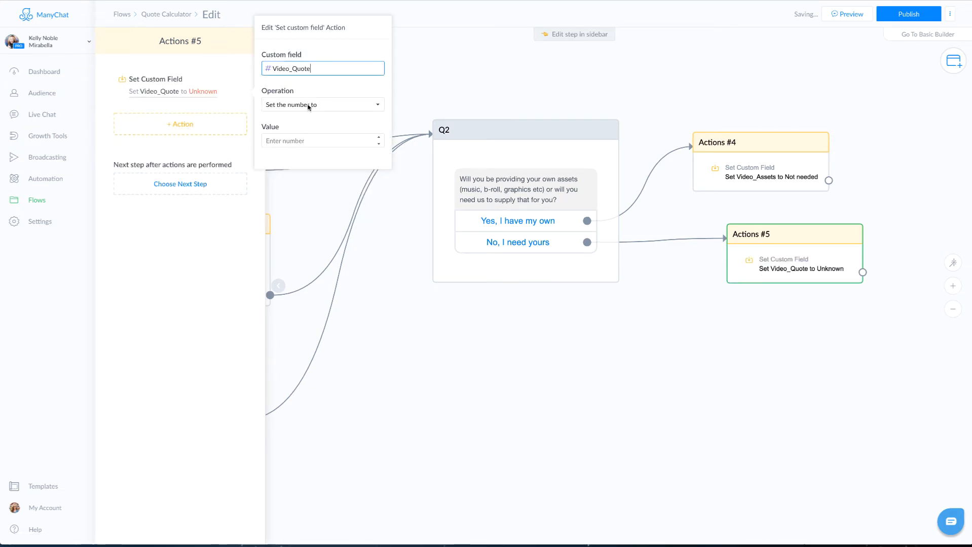
{"action": "left_click", "coordinate": [307, 106]}
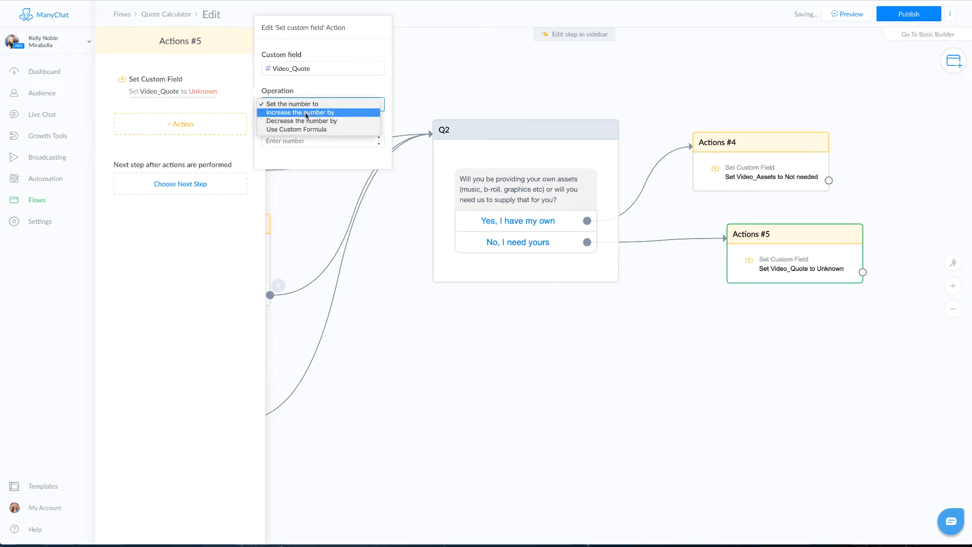
{"action": "left_click", "coordinate": [306, 112]}
{"action": "left_click", "coordinate": [294, 142]}
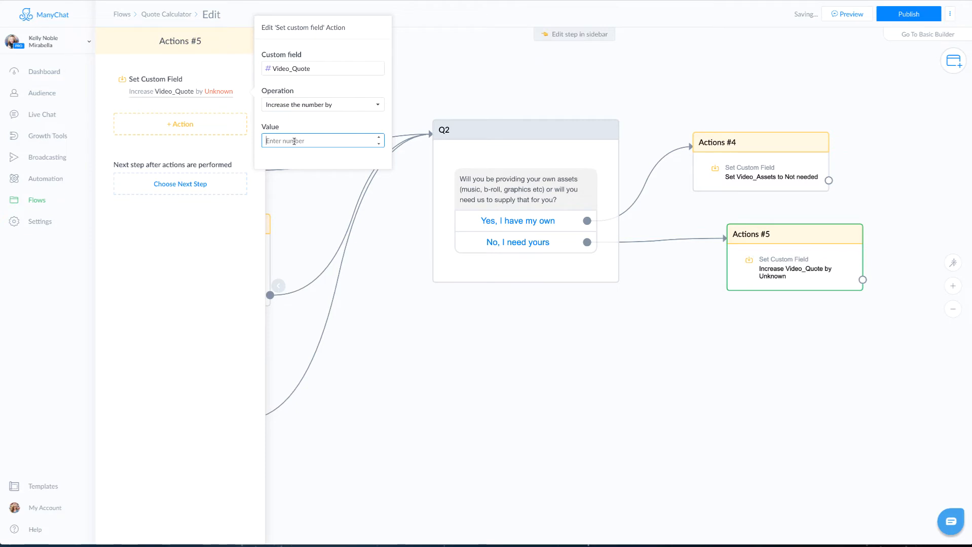
{"action": "type", "text": "100"}
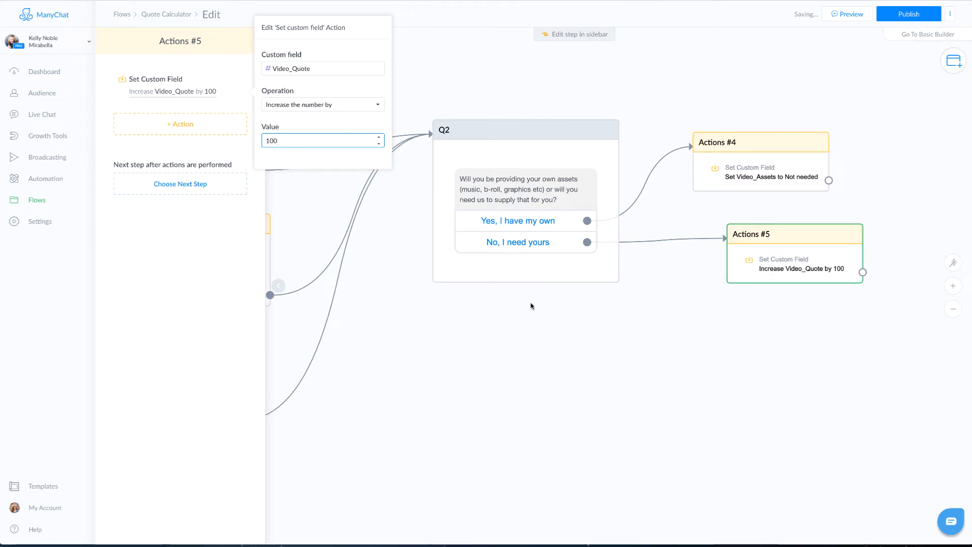
{"action": "left_click", "coordinate": [535, 315]}
Step: Add a second Set Custom Field action to Actions #5 that sets Video_Assets to "Need Assets"
{"action": "left_click", "coordinate": [195, 127]}
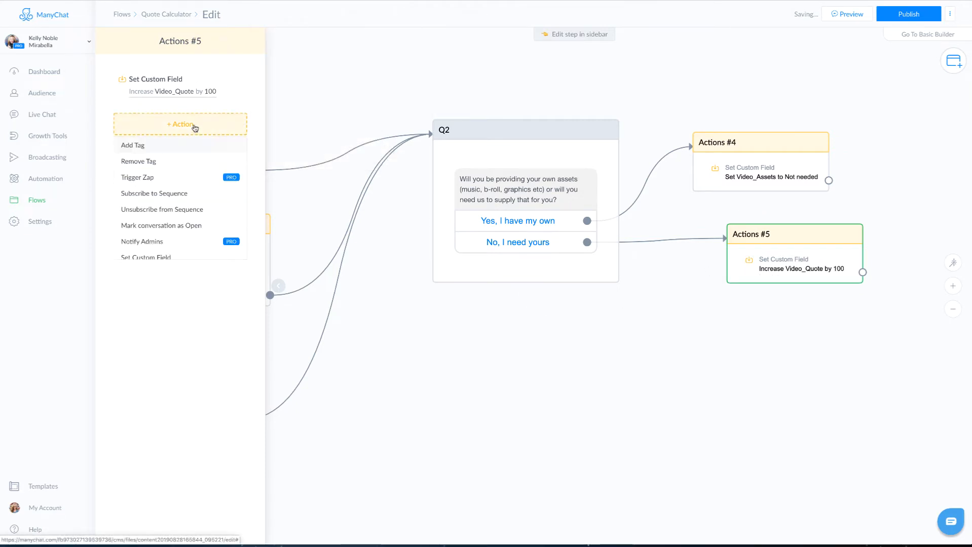
{"action": "left_click", "coordinate": [175, 257]}
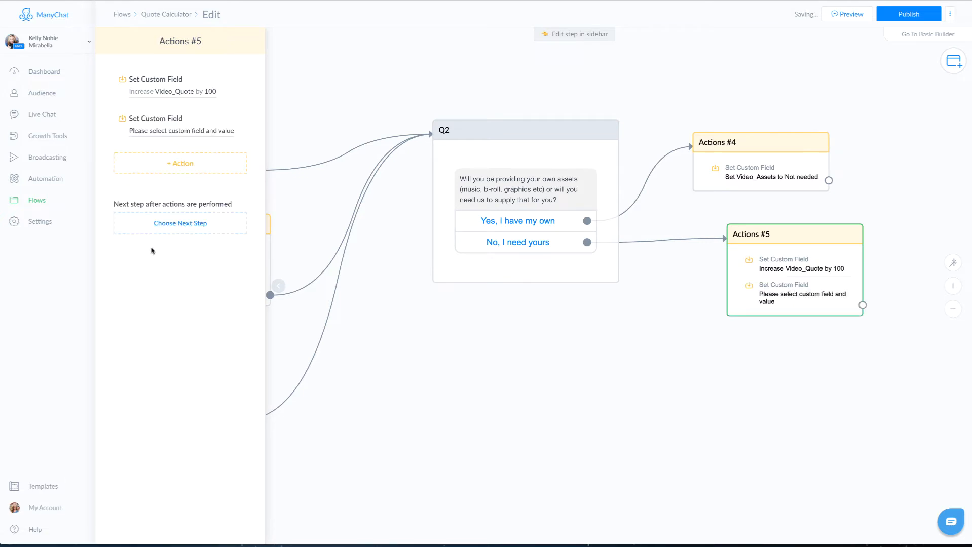
{"action": "left_click", "coordinate": [193, 134]}
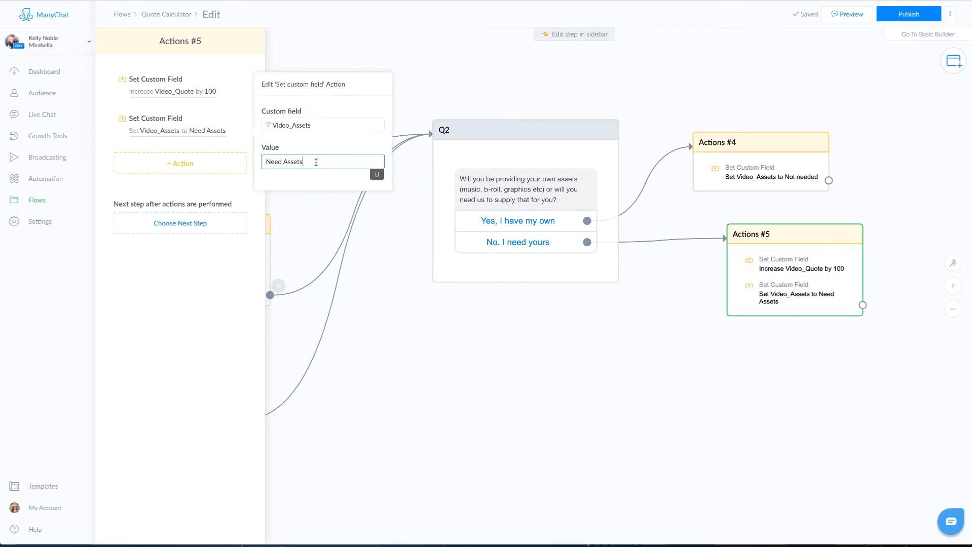
{"action": "left_click", "coordinate": [649, 400]}
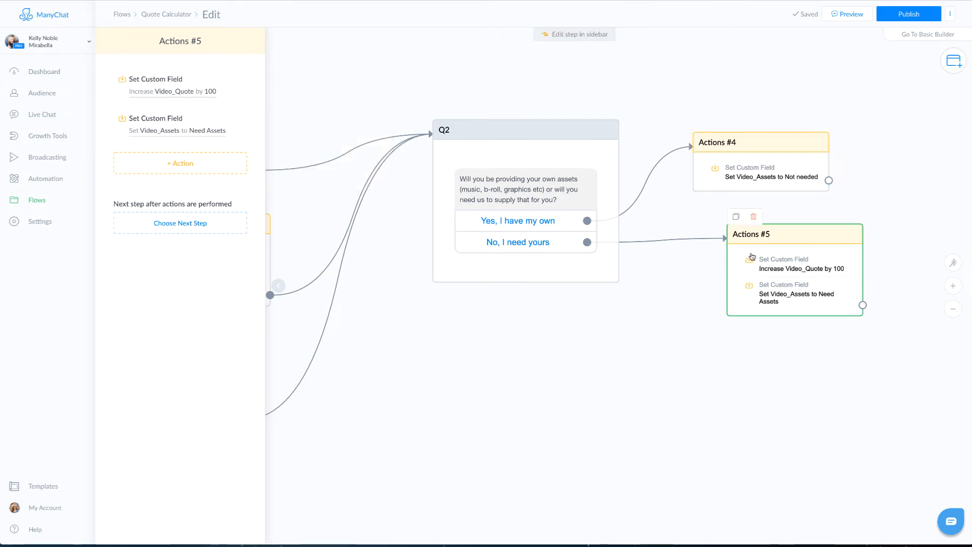
Step: Connect Actions #4 and #5 to a new message step Q3 asking "Would you like to include YouTube SEO: tags, title, description, and captions?"
{"action": "left_click_drag", "start_coordinate": [752, 257], "coordinate": [708, 255]}
{"action": "left_click_drag", "start_coordinate": [754, 369], "coordinate": [393, 340]}
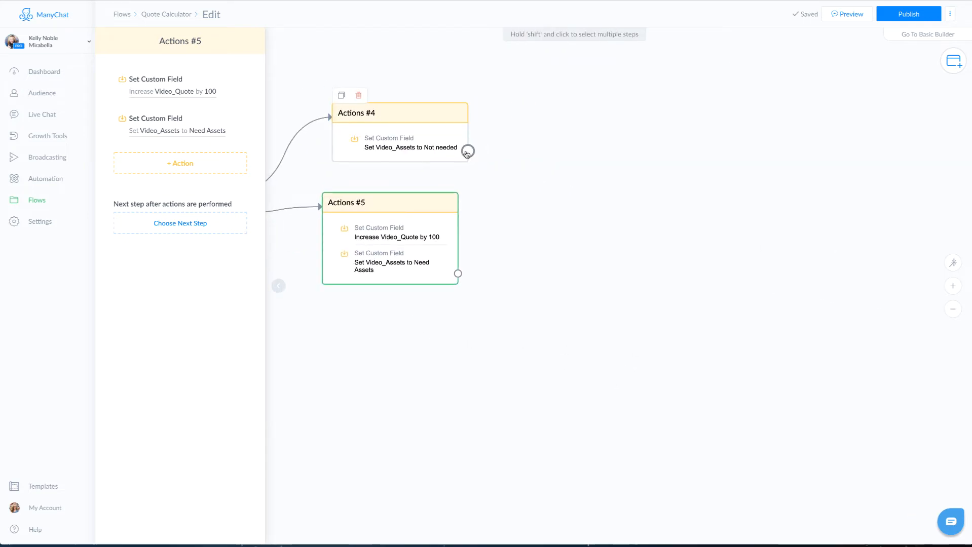
{"action": "left_click_drag", "start_coordinate": [468, 151], "coordinate": [588, 97]}
{"action": "left_click", "coordinate": [615, 98]}
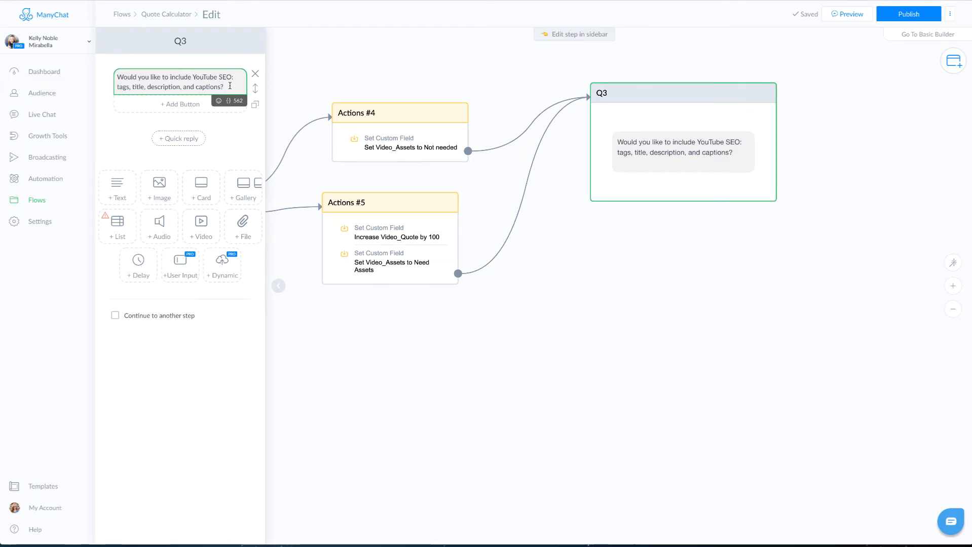
Step: Add two buttons titled "Yes Please" and "No thank" to the Q3 message
{"action": "left_click", "coordinate": [186, 104]}
{"action": "type", "text": "Yes Please"}
{"action": "left_click", "coordinate": [180, 122]}
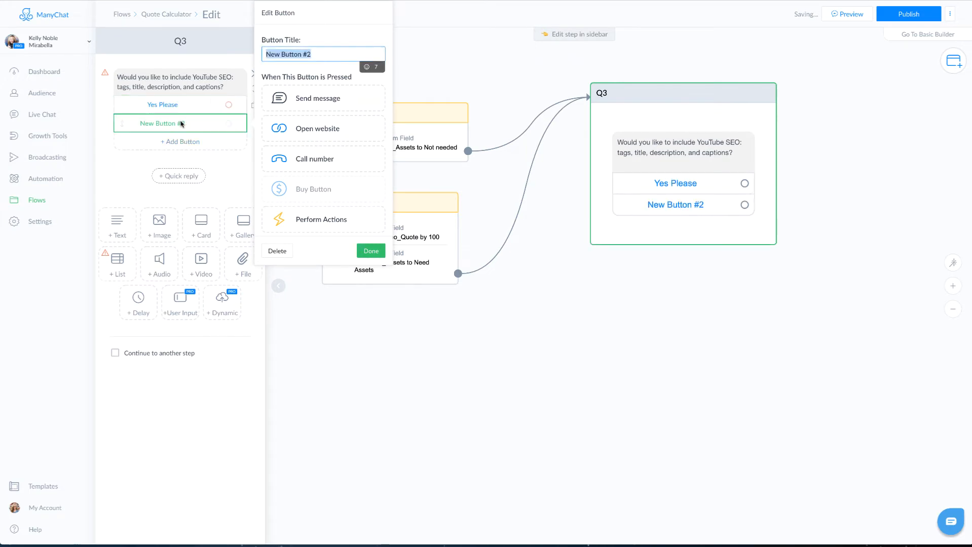
{"action": "type", "text": "No thank You"}
{"action": "key", "text": "BackSpace"}
{"action": "key", "text": "BackSpace"}
{"action": "key", "text": "BackSpace"}
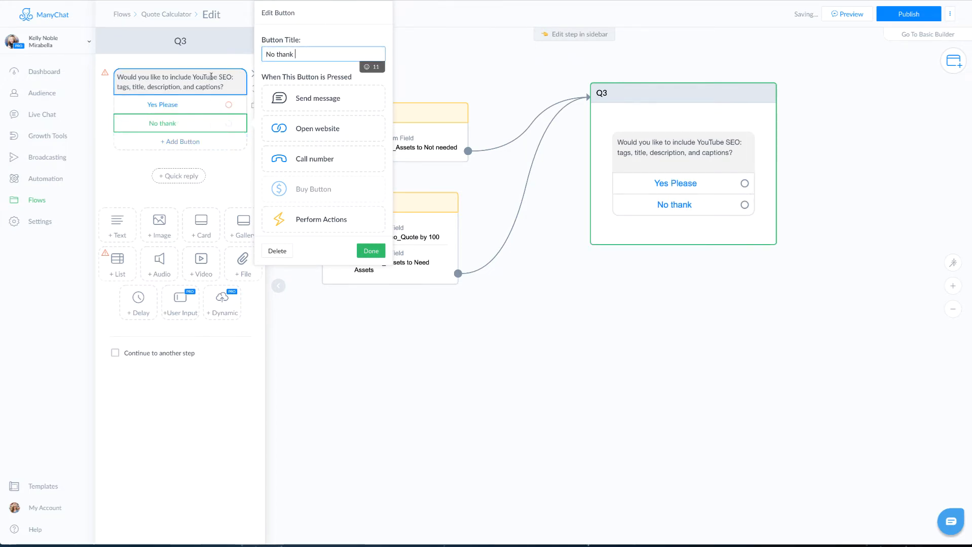
Step: Append the price lines "Yes = $100" and "No = 0" below the question in the Q3 message, after a blank line
{"action": "left_click", "coordinate": [233, 87]}
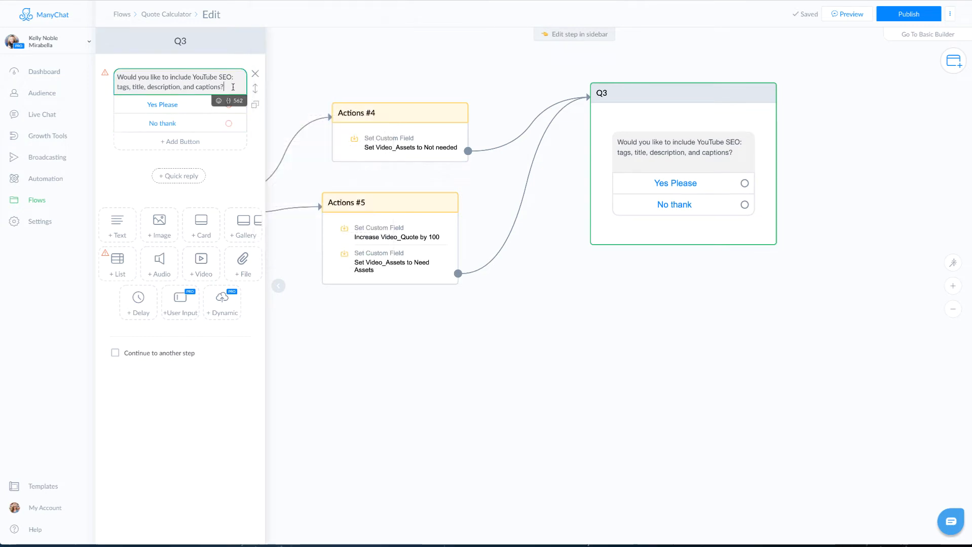
{"action": "key", "text": "Return"}
{"action": "key", "text": "Return"}
{"action": "type", "text": "Yes = "}
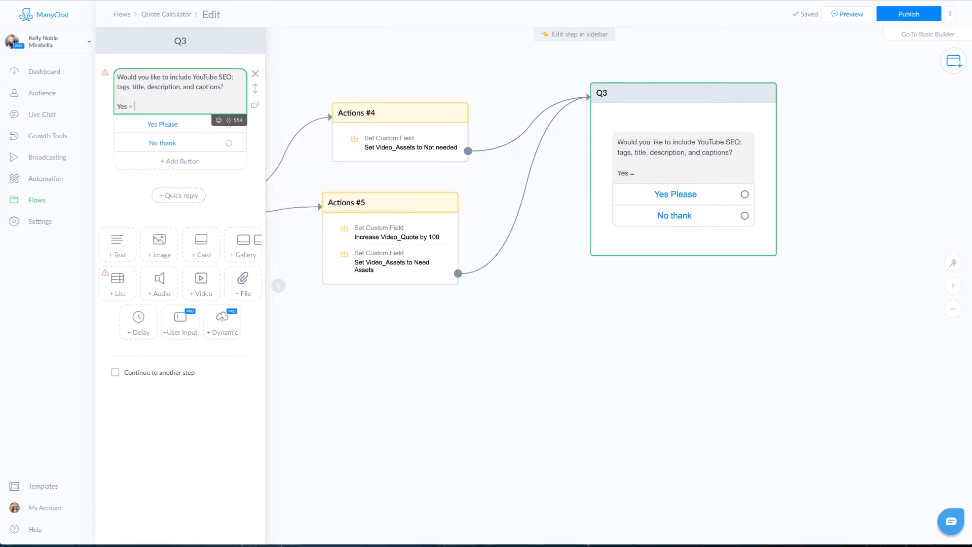
{"action": "type", "text": "$100"}
{"action": "key", "text": "Return"}
{"action": "type", "text": "No"}
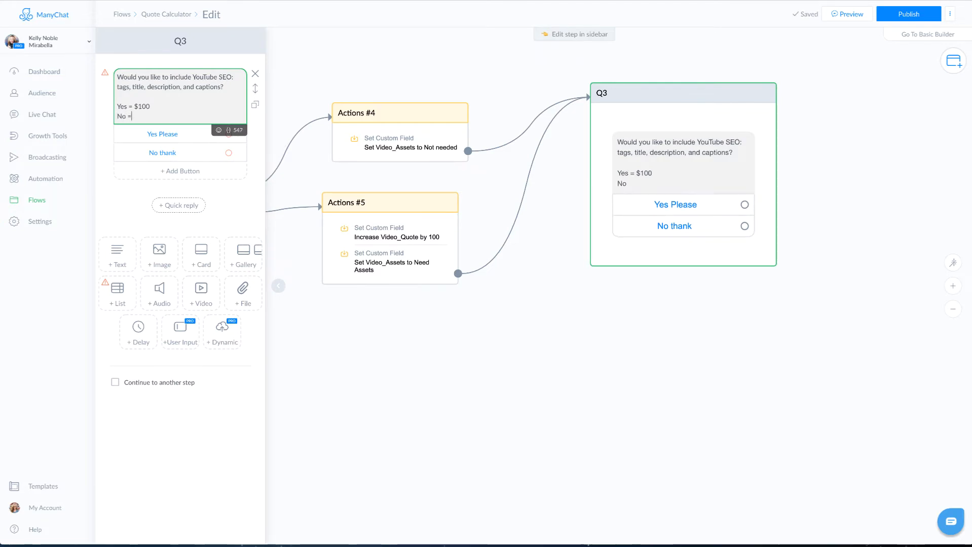
{"action": "type", "text": " = 0"}
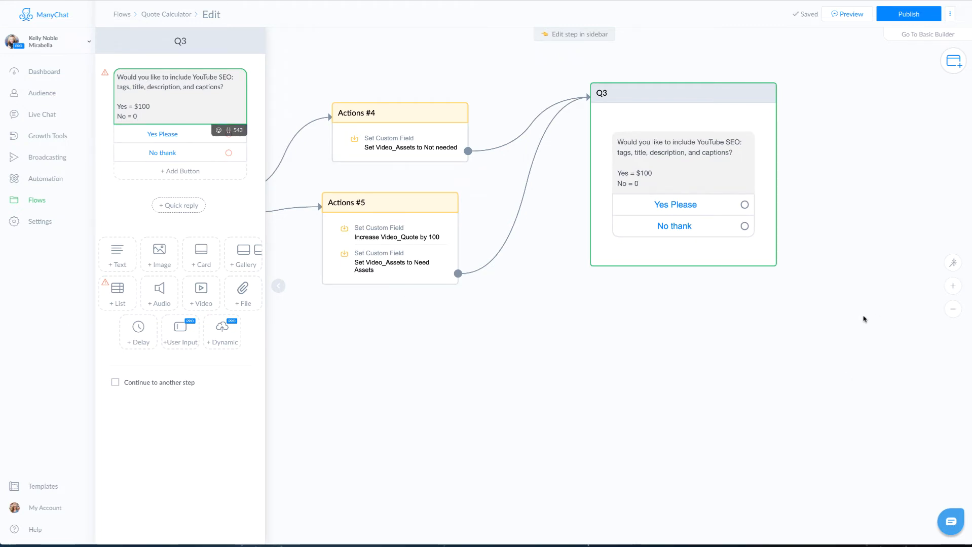
Step: Connect a new Actions step to Q3's "Yes Please" button and add a Set Custom Field action to it
{"action": "left_click_drag", "start_coordinate": [864, 319], "coordinate": [538, 271]}
{"action": "left_click_drag", "start_coordinate": [431, 176], "coordinate": [522, 111]}
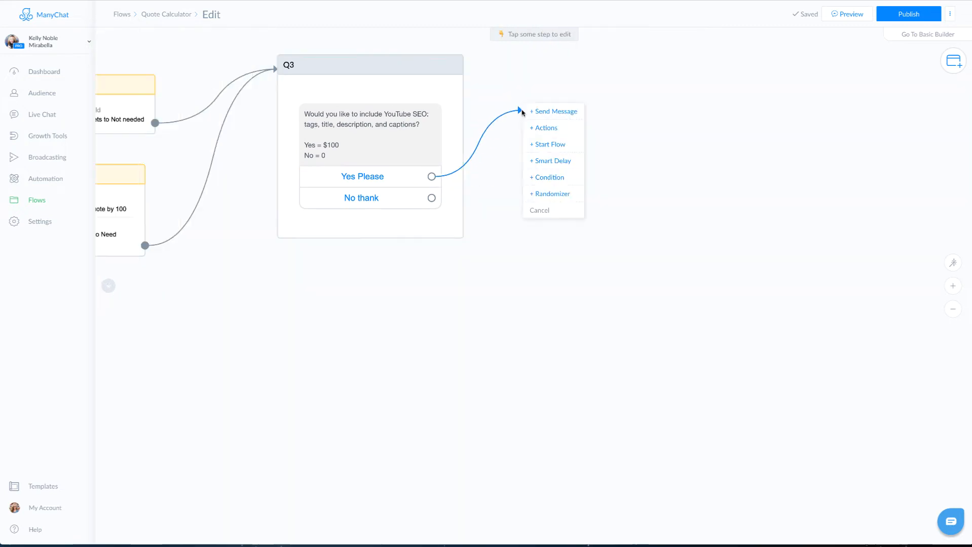
{"action": "left_click", "coordinate": [546, 128]}
{"action": "left_click", "coordinate": [180, 83]}
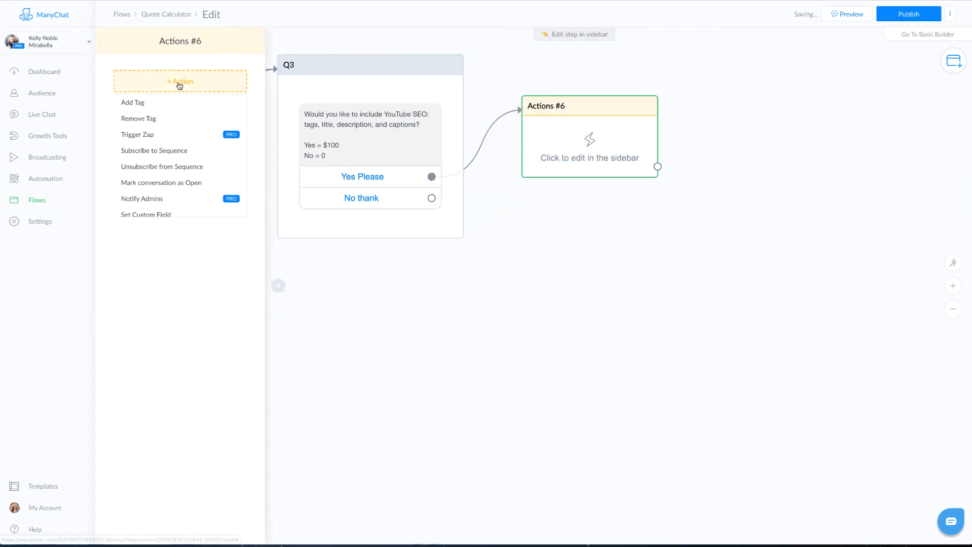
{"action": "left_click", "coordinate": [162, 214]}
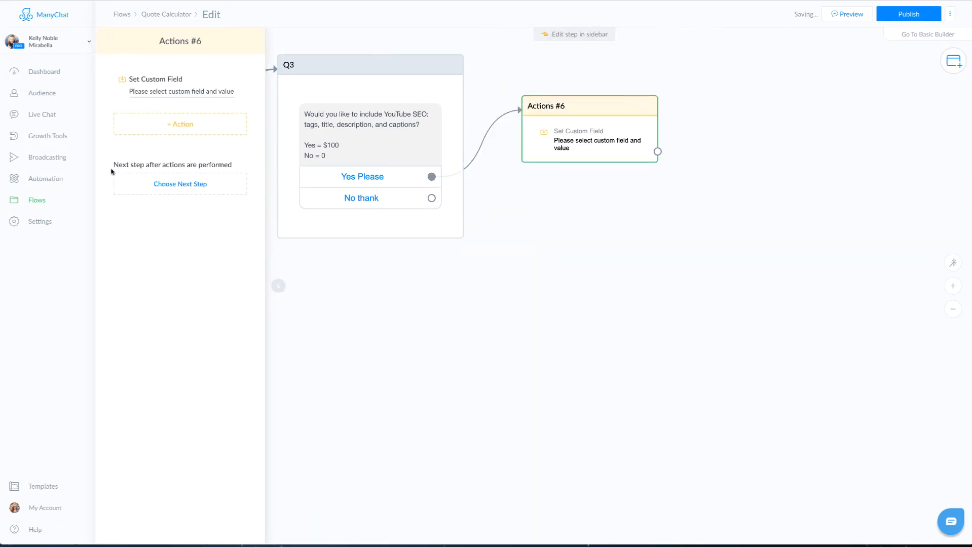
Step: Configure the Set Custom Field action in Actions #6 to increase Video_Quote by 100
{"action": "left_click", "coordinate": [183, 93]}
{"action": "left_click", "coordinate": [316, 84]}
{"action": "type", "text": "vide"}
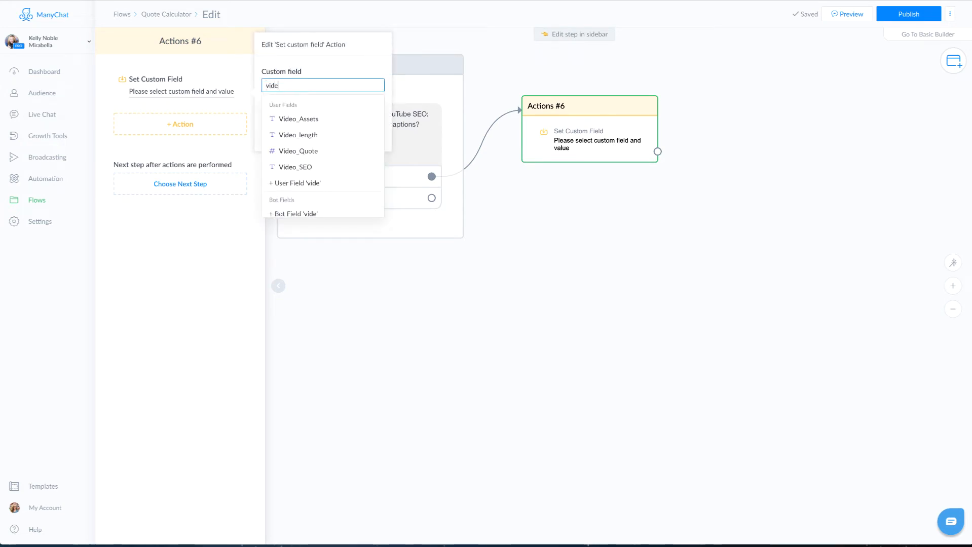
{"action": "left_click", "coordinate": [315, 151]}
{"action": "left_click", "coordinate": [294, 105]}
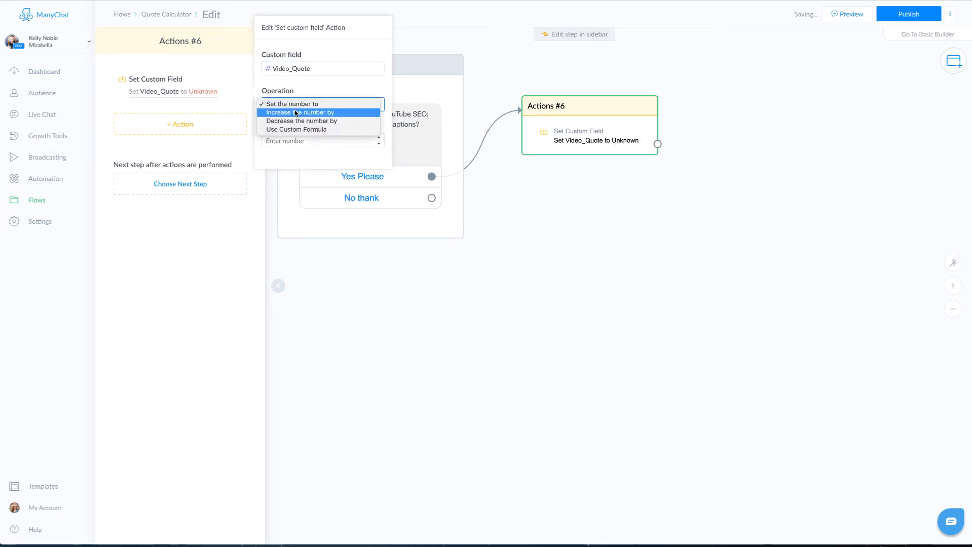
{"action": "left_click", "coordinate": [296, 112]}
{"action": "left_click", "coordinate": [304, 139]}
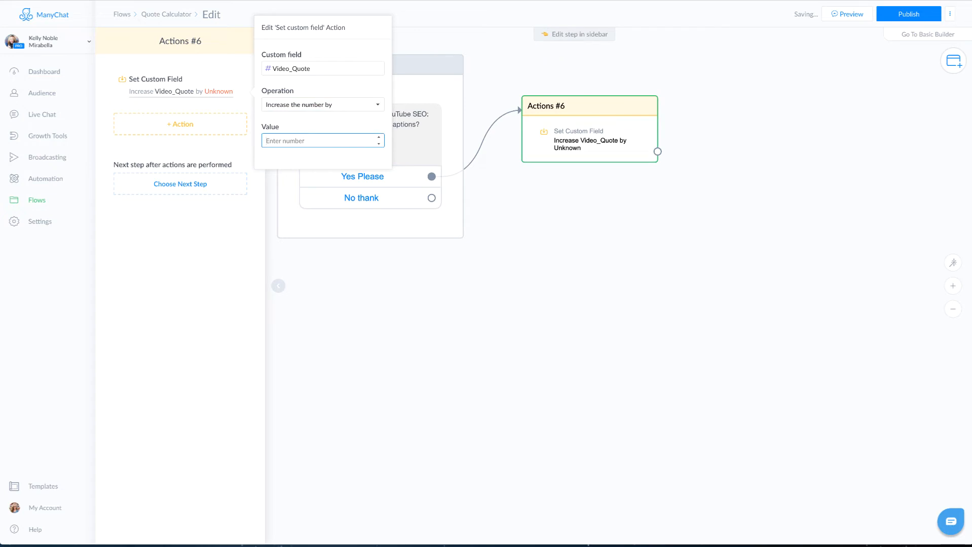
{"action": "type", "text": "100"}
{"action": "left_click", "coordinate": [145, 125]}
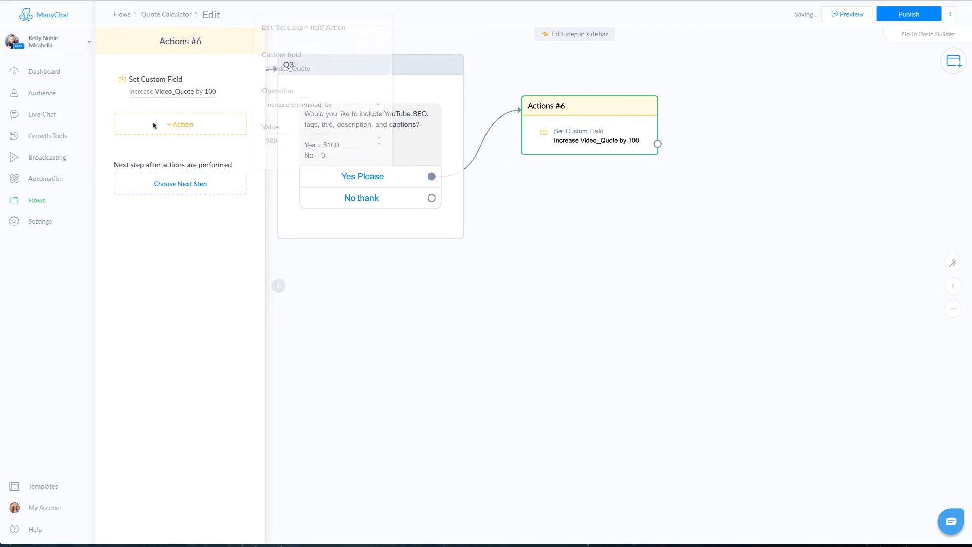
Step: Add a second Set Custom Field action to Actions #6 that sets Video_SEO to "Yes, SEO needed."
{"action": "left_click", "coordinate": [145, 124]}
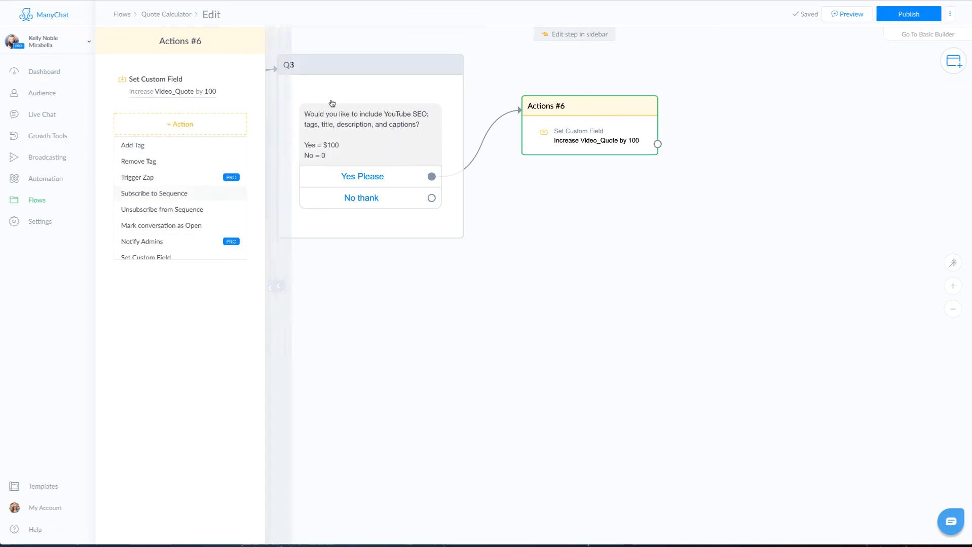
{"action": "left_click", "coordinate": [143, 258]}
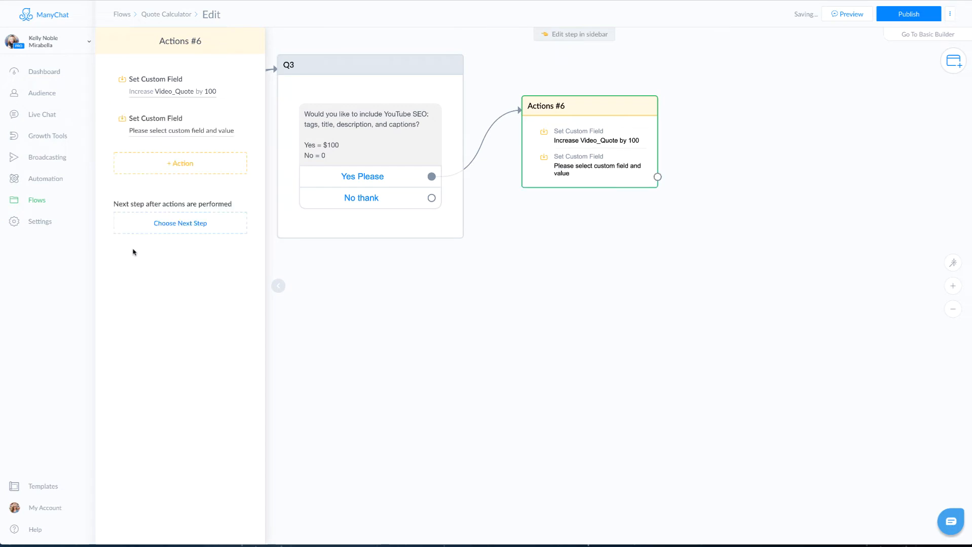
{"action": "left_click", "coordinate": [172, 132]}
{"action": "left_click", "coordinate": [287, 126]}
{"action": "type", "text": "vide"}
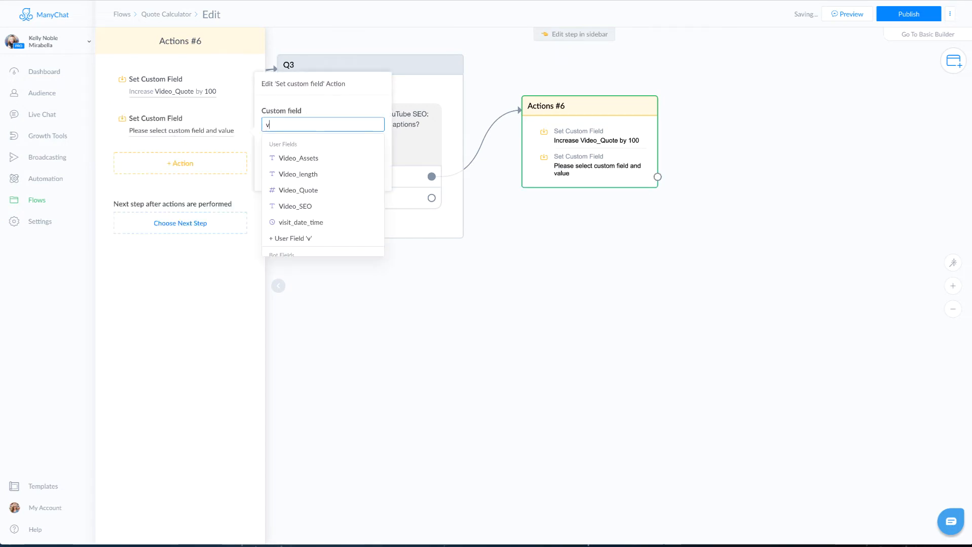
{"action": "left_click", "coordinate": [300, 205]}
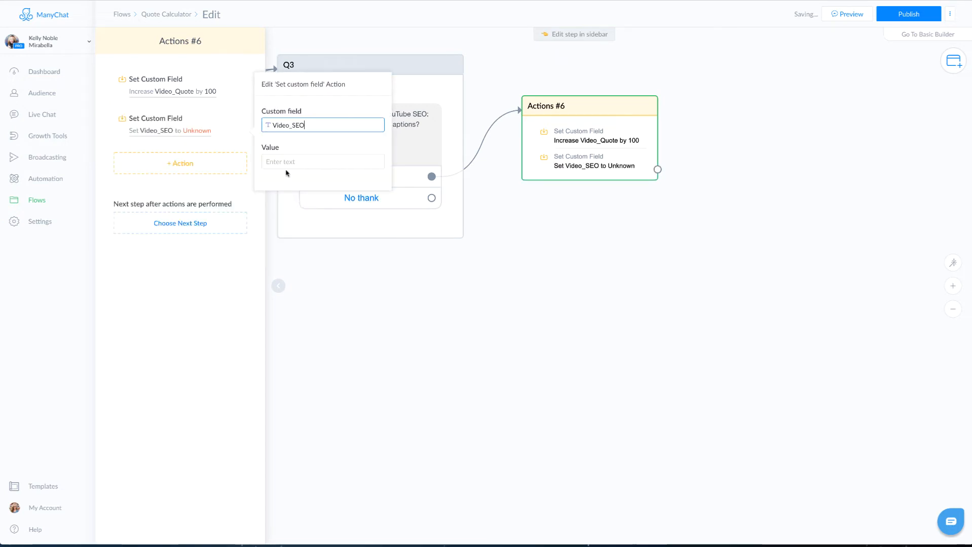
{"action": "left_click", "coordinate": [285, 161]}
{"action": "type", "text": "Yes"}
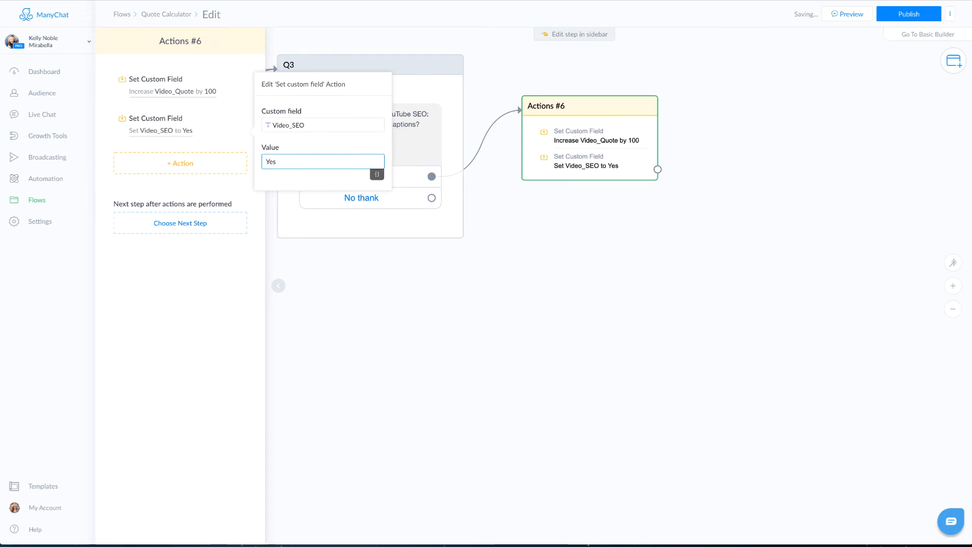
{"action": "type", "text": ", SEO needed."}
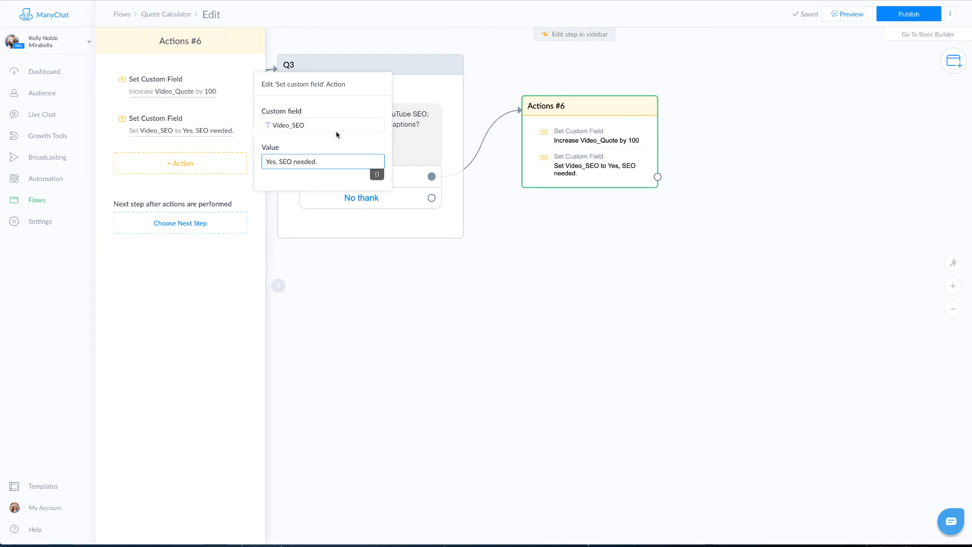
{"action": "left_click", "coordinate": [432, 201]}
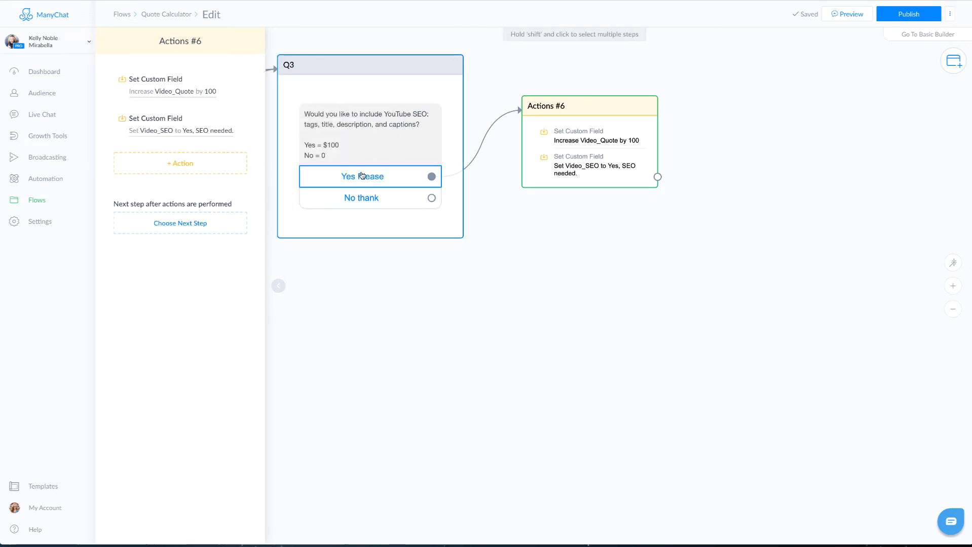
Step: Retitle Q3's second button "No thanks" and connect it to a new Actions step containing a Set Custom Field action
{"action": "left_click", "coordinate": [375, 199]}
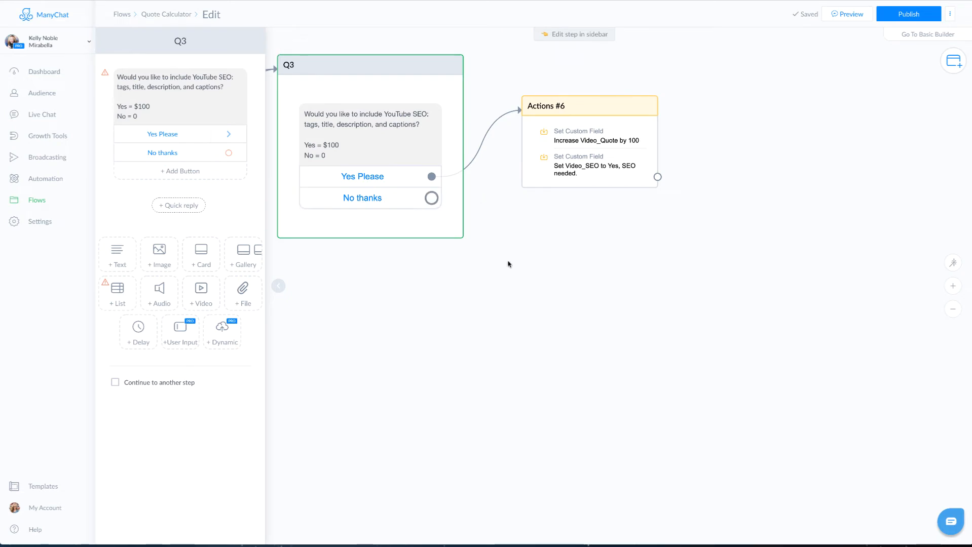
{"action": "left_click", "coordinate": [431, 198]}
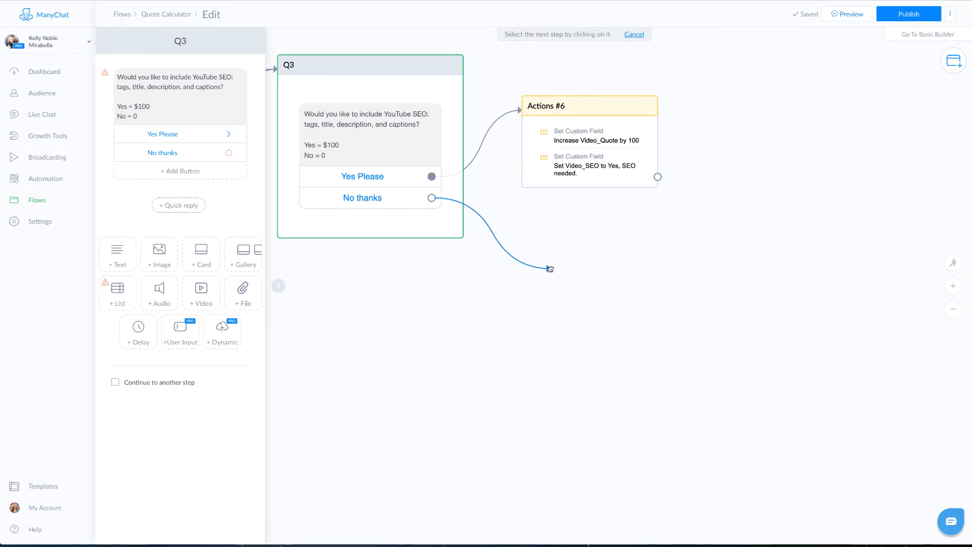
{"action": "left_click", "coordinate": [549, 268]}
{"action": "left_click", "coordinate": [575, 286]}
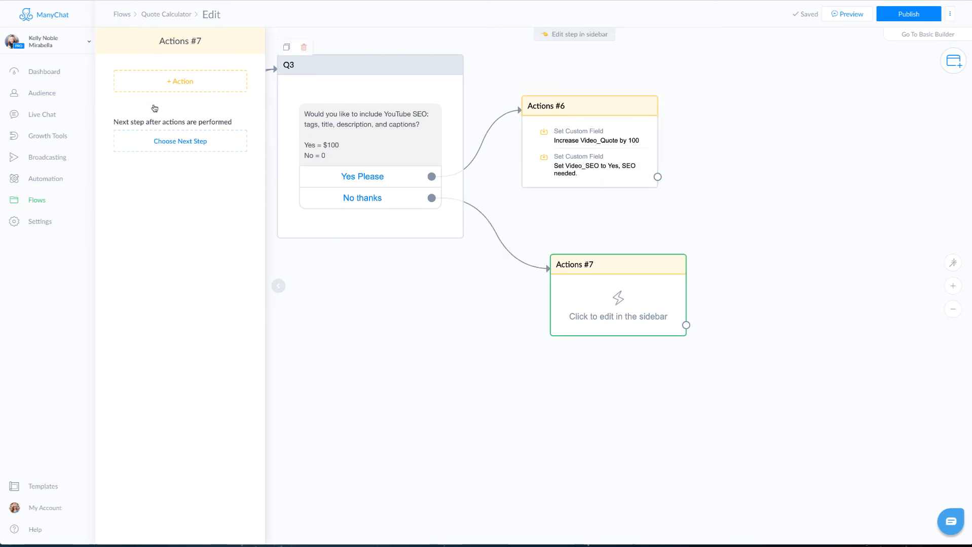
{"action": "left_click", "coordinate": [127, 81]}
{"action": "left_click", "coordinate": [171, 214]}
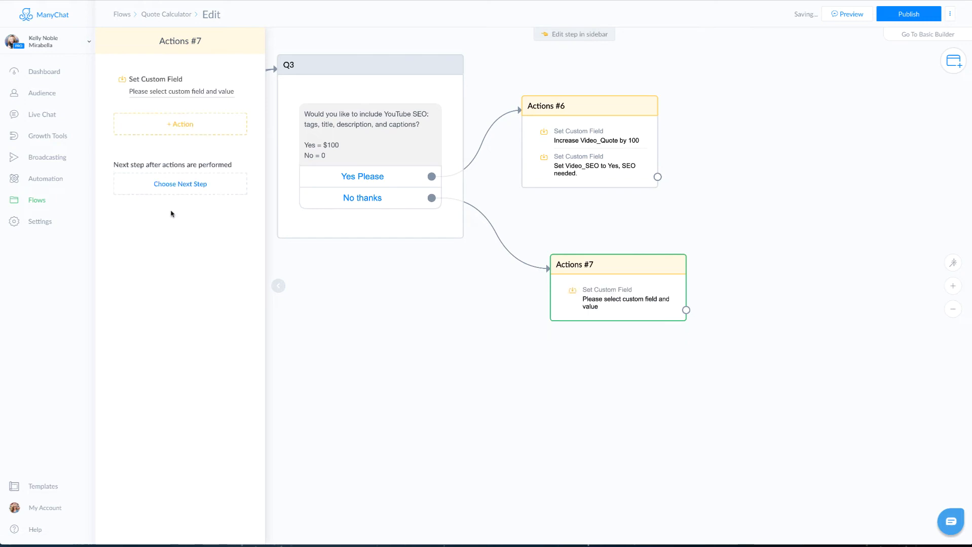
Step: Configure the custom field action in Actions #7 to set Video_SEO to "No SEO needed"
{"action": "left_click", "coordinate": [163, 96]}
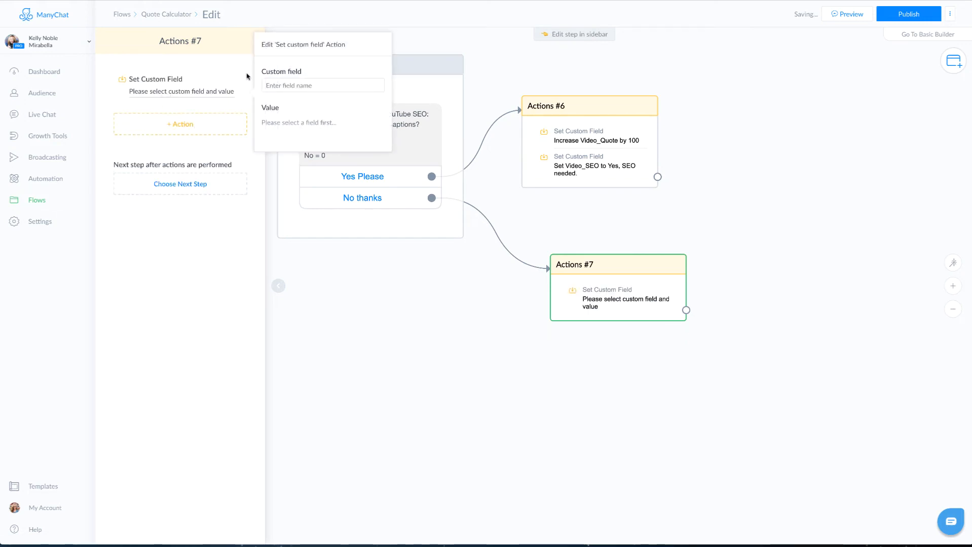
{"action": "left_click", "coordinate": [286, 86]}
{"action": "type", "text": "v"}
{"action": "left_click", "coordinate": [304, 169]}
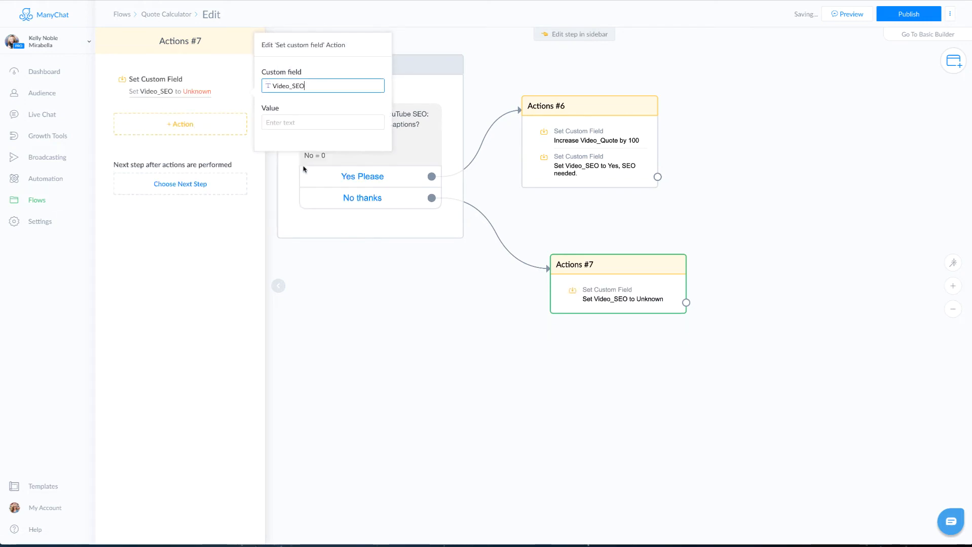
{"action": "left_click", "coordinate": [306, 122]}
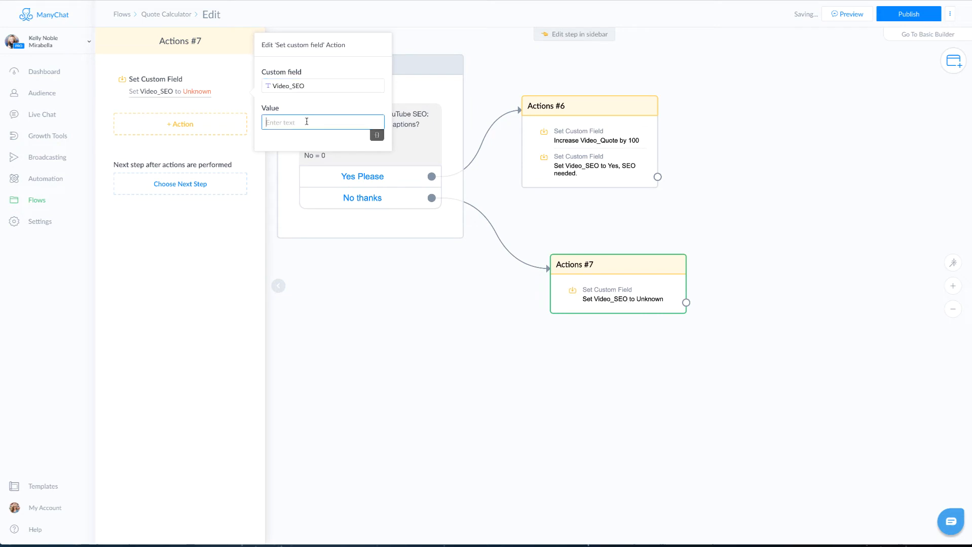
{"action": "type", "text": "No SEO needed"}
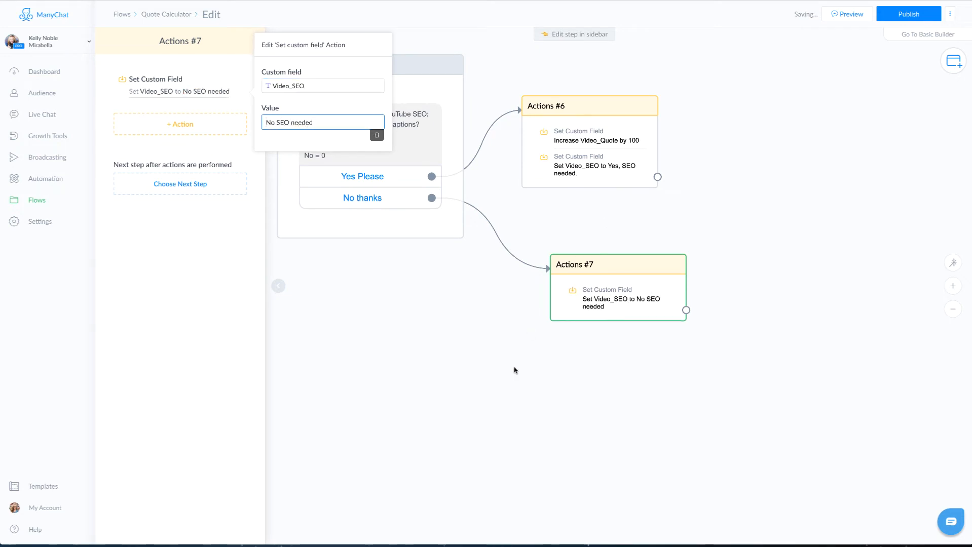
{"action": "left_click", "coordinate": [522, 232]}
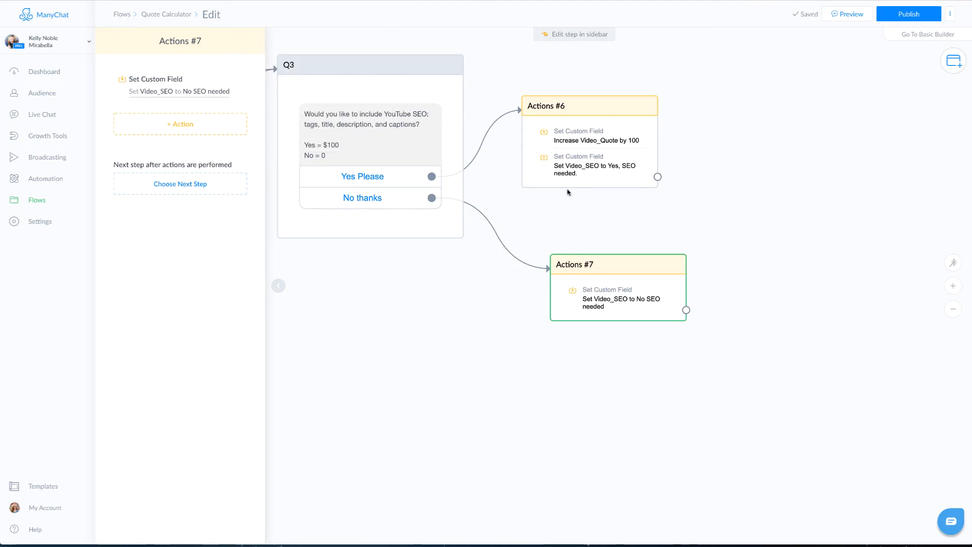
Step: Connect Actions #6 and Actions #7 to one new Send Message step and delete its empty text block
{"action": "left_click_drag", "start_coordinate": [658, 177], "coordinate": [744, 143]}
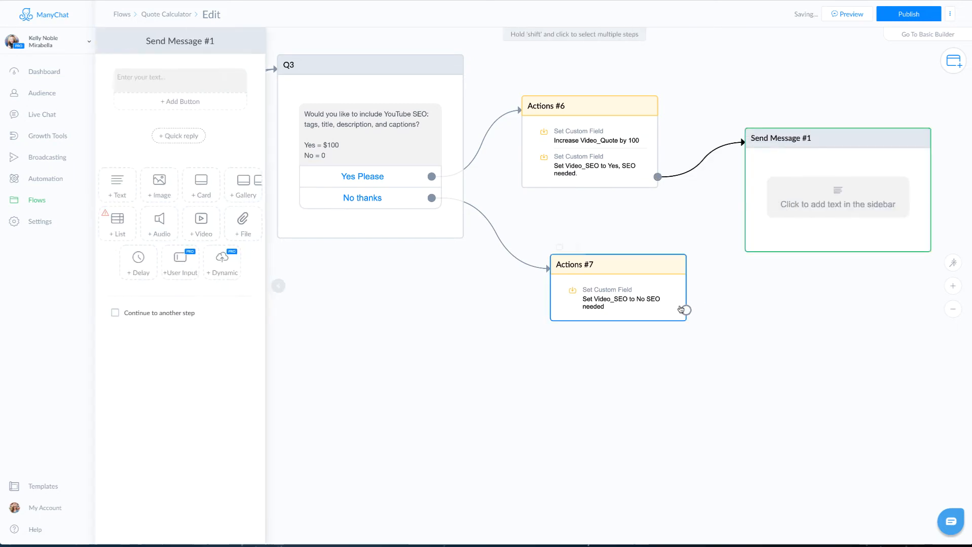
{"action": "left_click_drag", "start_coordinate": [686, 310], "coordinate": [744, 143]}
{"action": "left_click", "coordinate": [181, 80]}
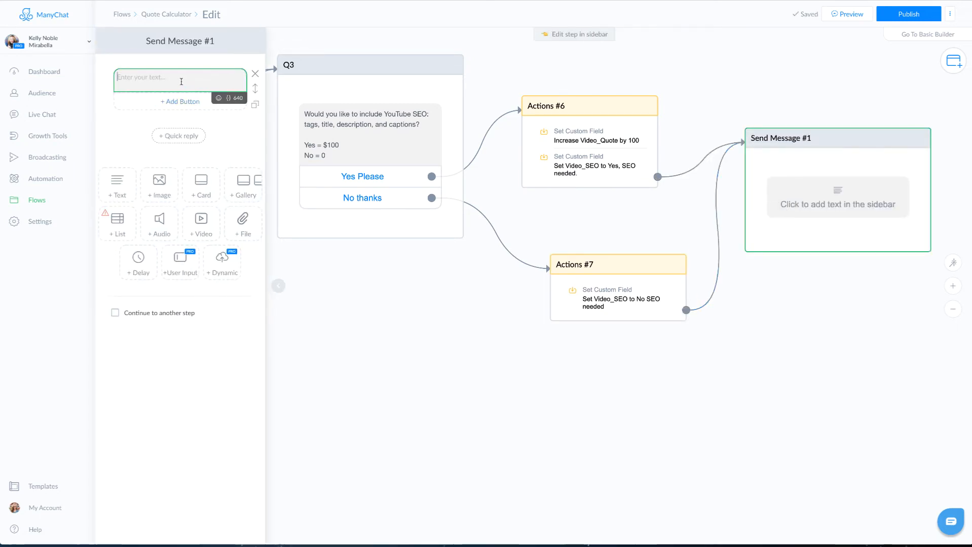
{"action": "left_click", "coordinate": [255, 76]}
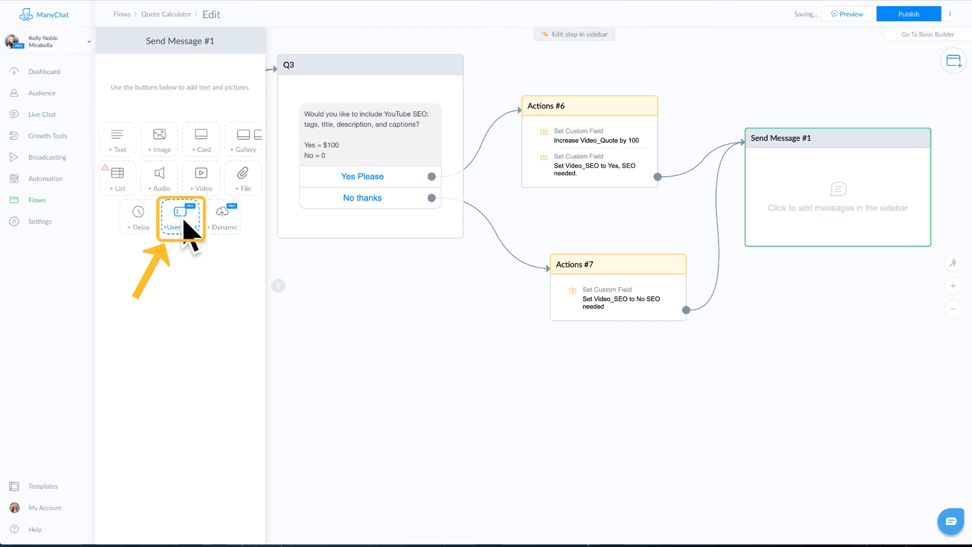
Step: Add a user input asking "Before I give you your instant quote, please confirm your email address below." with the Email reply type
{"action": "left_click", "coordinate": [181, 218]}
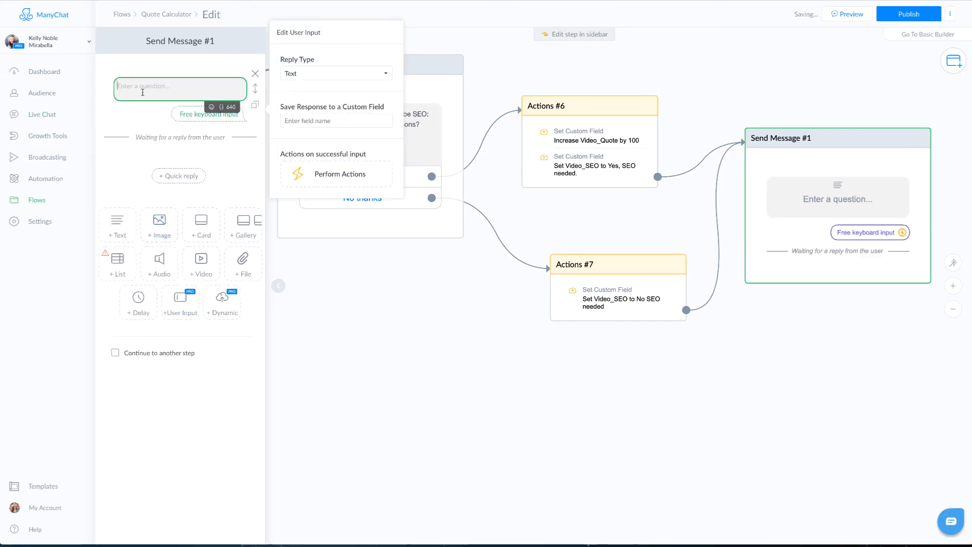
{"action": "type", "text": "Before I give you your instant quote, please confirm your email address below."}
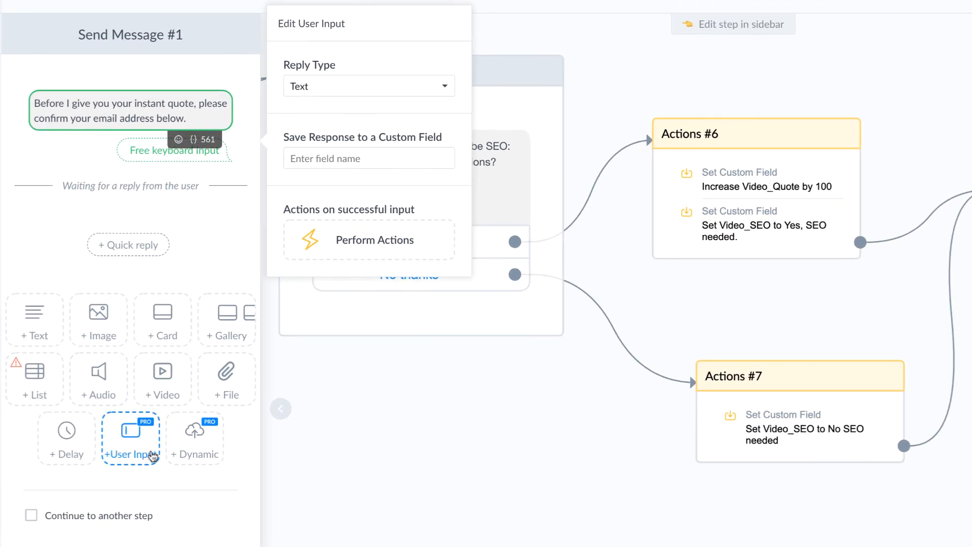
{"action": "left_click", "coordinate": [338, 92]}
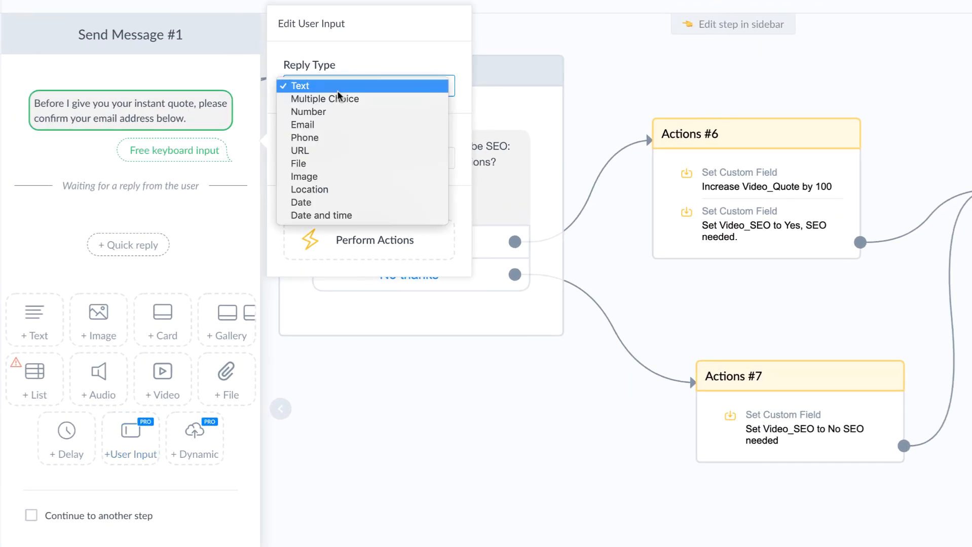
{"action": "left_click", "coordinate": [303, 124]}
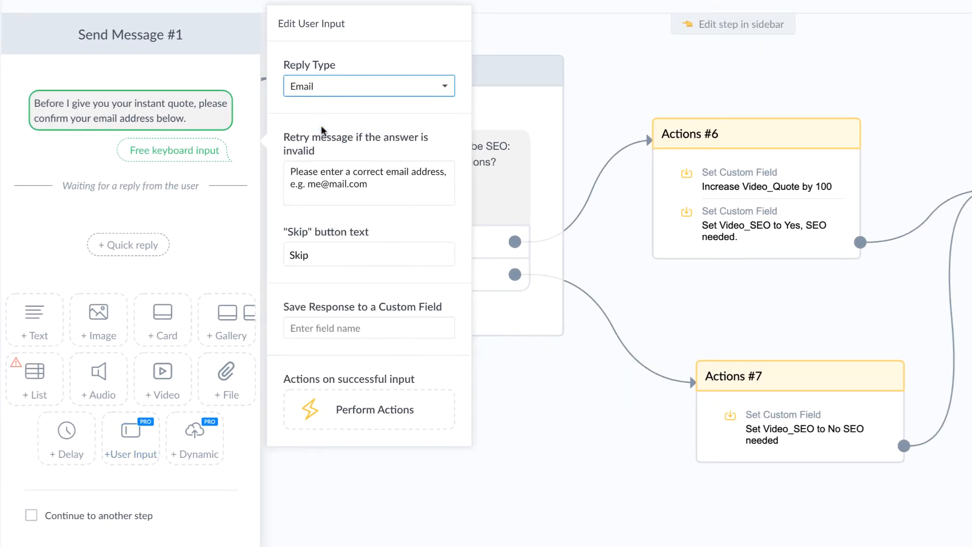
Step: Save the email reply to the Email_Address custom field and close the user input settings
{"action": "scroll", "coordinate": [330, 202], "scroll_direction": "down", "scroll_amount": 1}
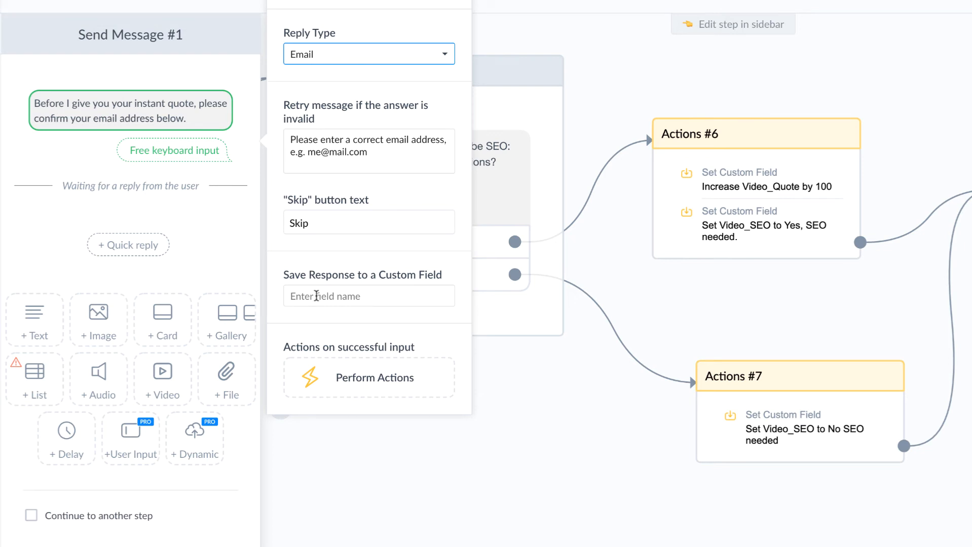
{"action": "left_click", "coordinate": [317, 296]}
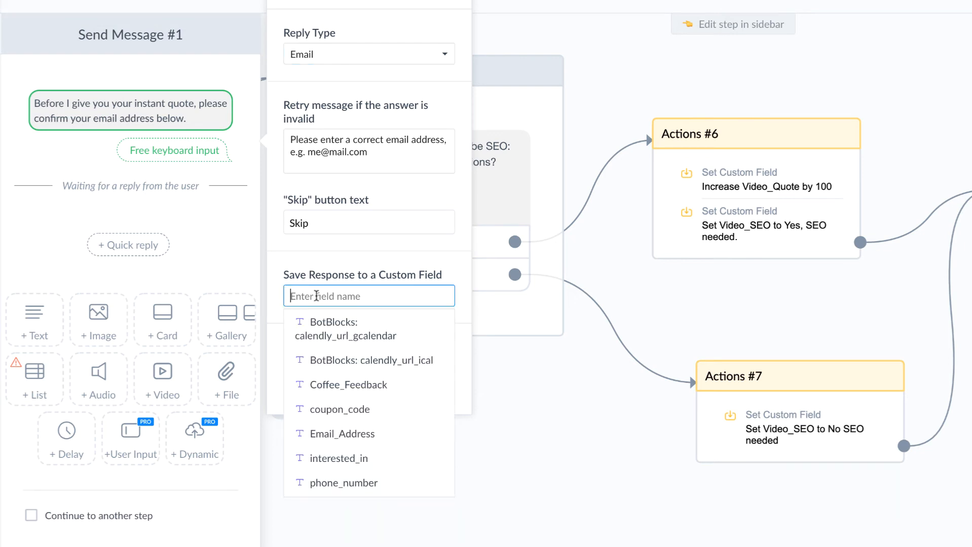
{"action": "type", "text": "A"}
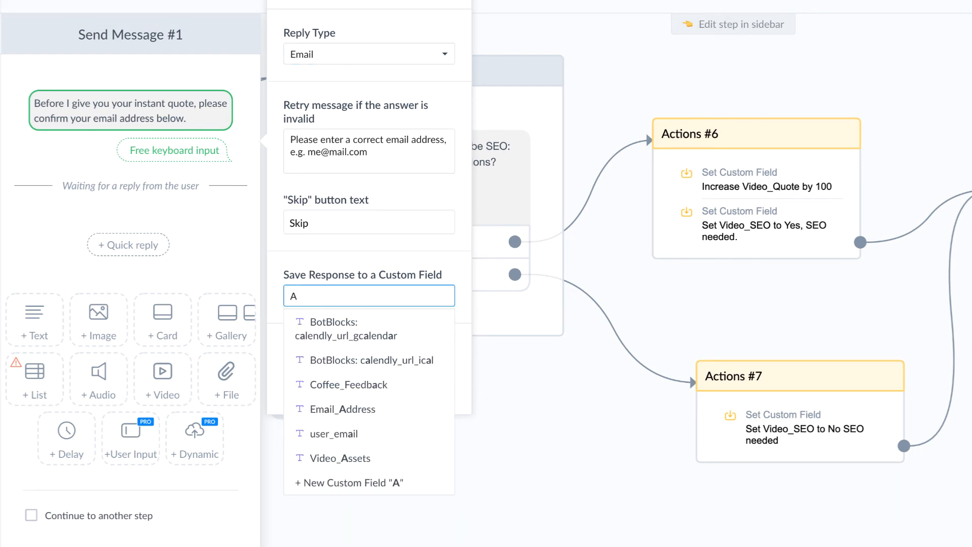
{"action": "key", "text": "BackSpace"}
{"action": "type", "text": "Em"}
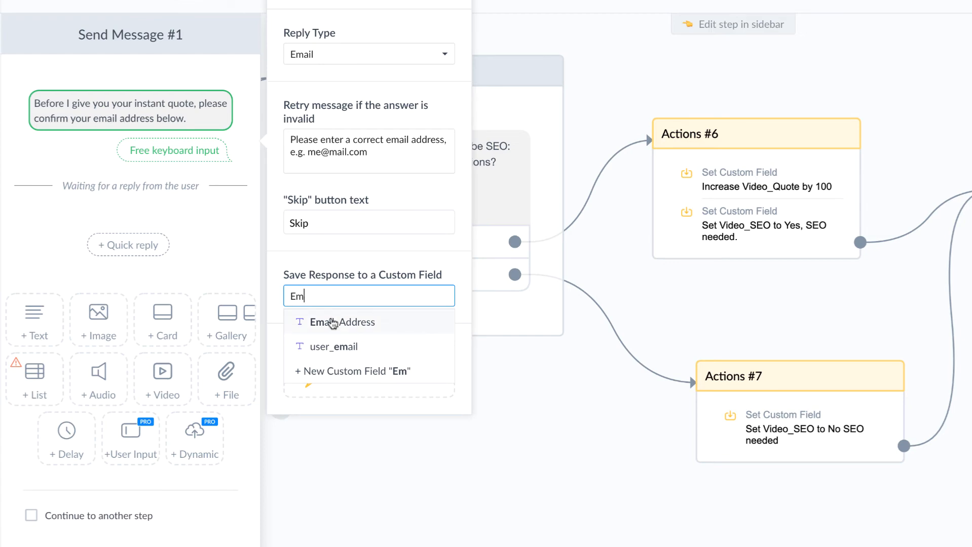
{"action": "left_click", "coordinate": [322, 322]}
{"action": "left_click", "coordinate": [514, 467]}
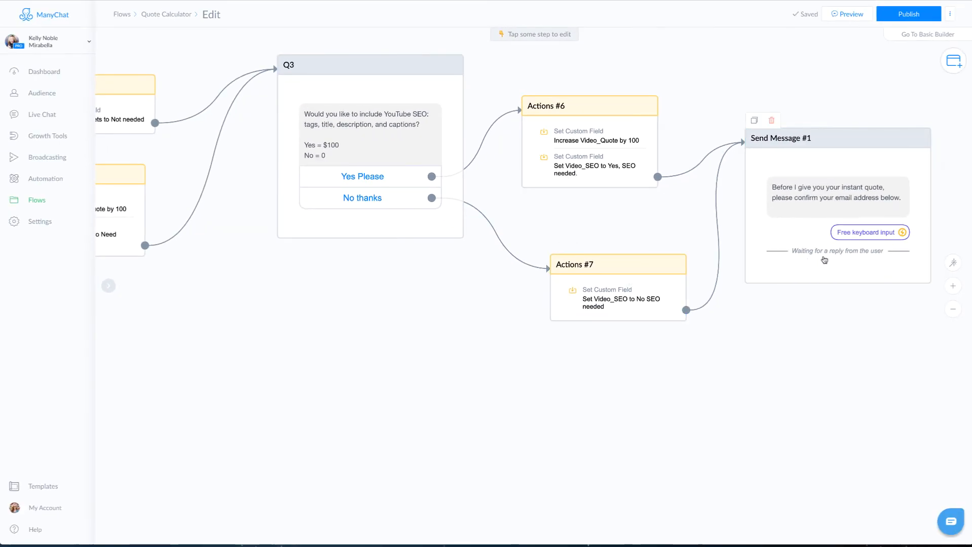
Step: Make Send Message #1 continue automatically to another step and connect it to a new Send Message step
{"action": "left_click", "coordinate": [827, 260]}
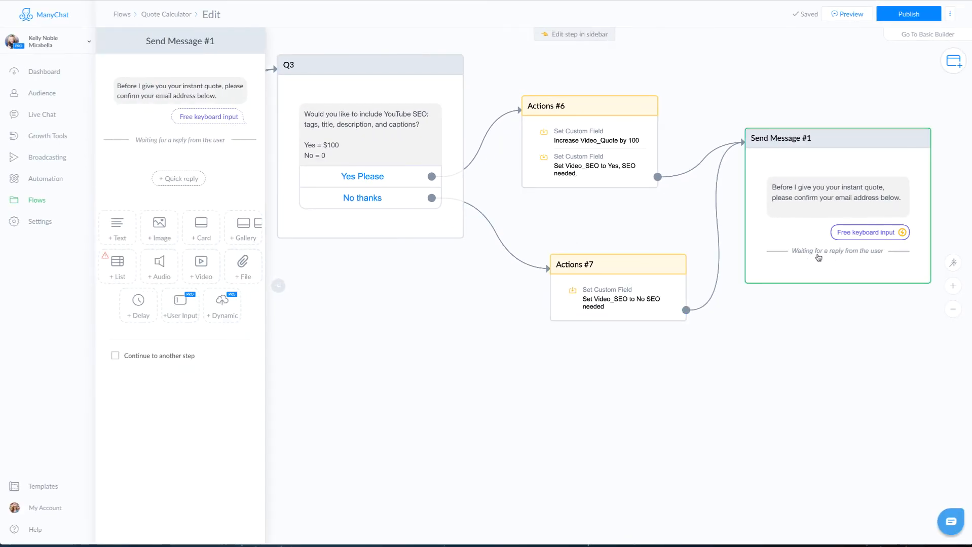
{"action": "left_click", "coordinate": [115, 356]}
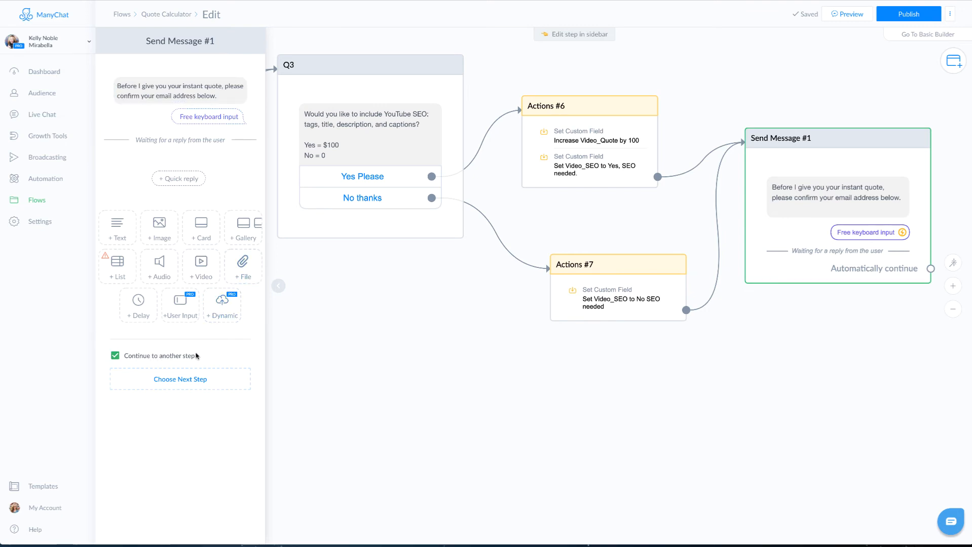
{"action": "left_click_drag", "start_coordinate": [959, 238], "coordinate": [539, 191]}
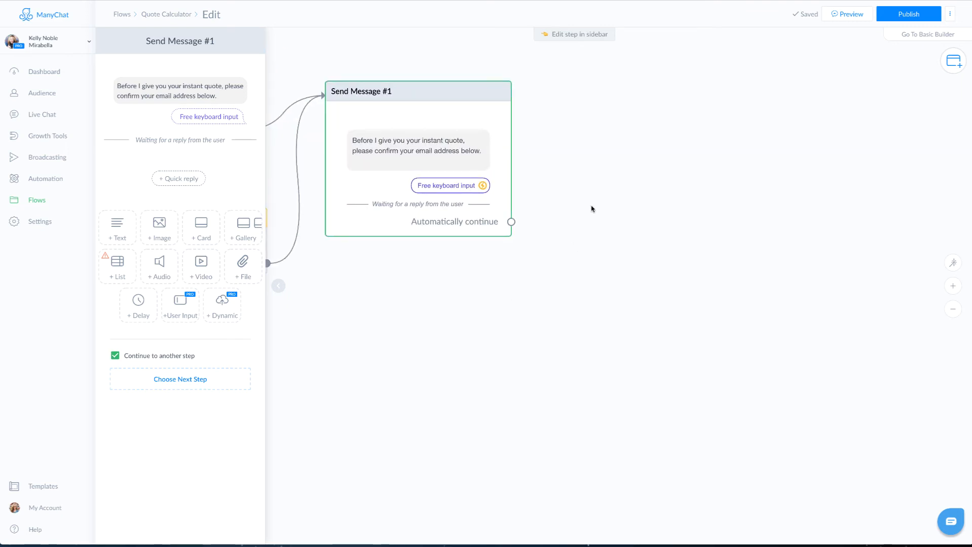
{"action": "left_click", "coordinate": [512, 221]}
{"action": "left_click", "coordinate": [684, 127]}
{"action": "left_click", "coordinate": [725, 127]}
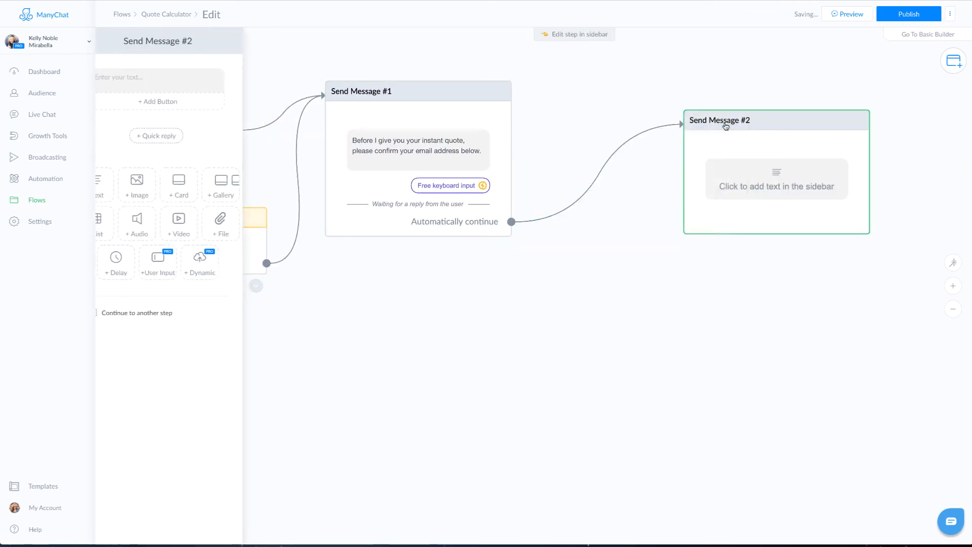
Step: Rename the new message step "Quote" and start its text with "Here is what you are ordering:"
{"action": "left_click", "coordinate": [169, 44]}
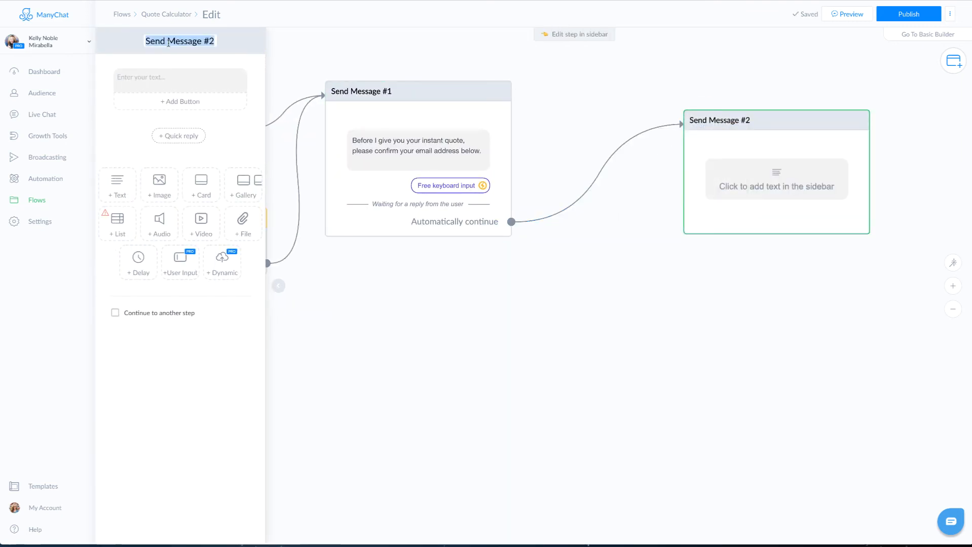
{"action": "type", "text": "Quote"}
{"action": "left_click", "coordinate": [161, 70]}
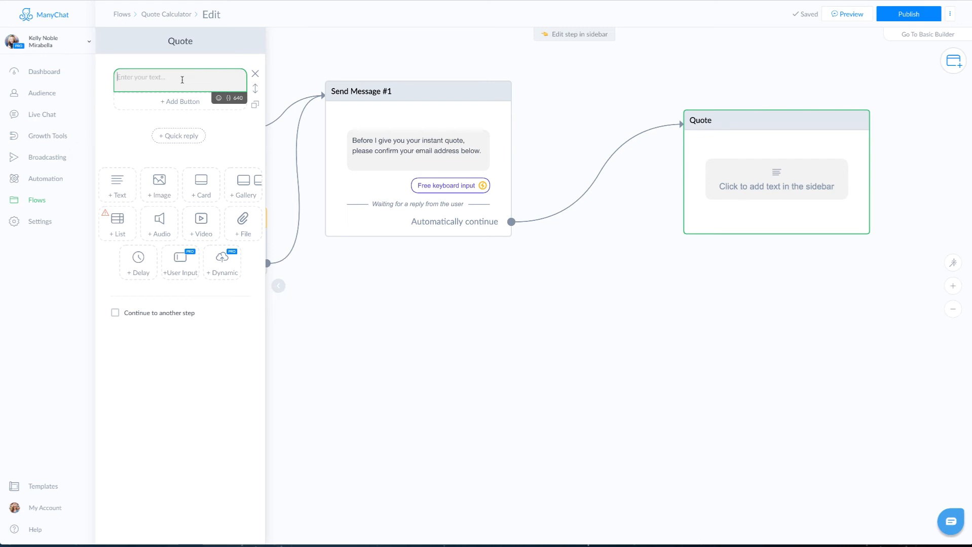
{"action": "type", "text": "Here is what you are ordering:"}
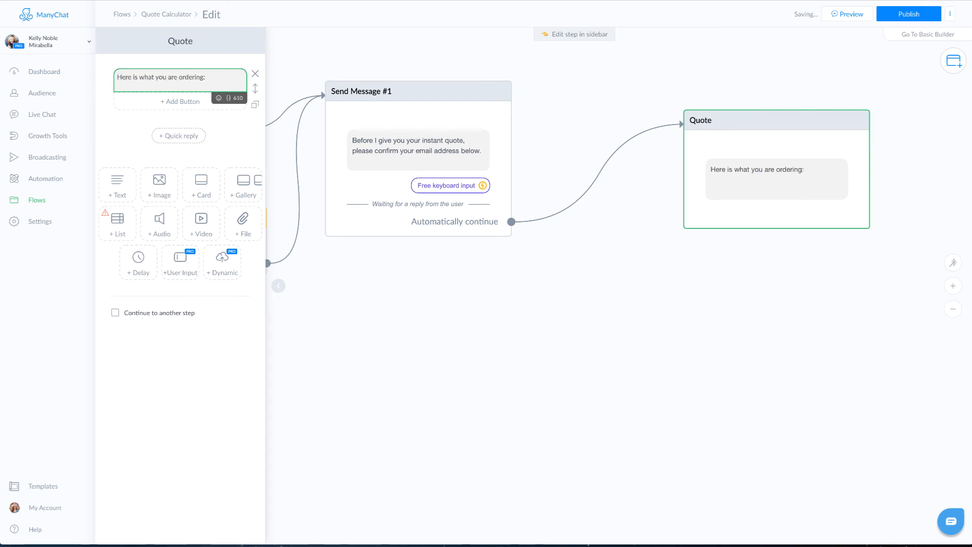
Step: Add a "Video Length:" line to the Quote message followed by the Video_length custom field
{"action": "key", "text": "Return"}
{"action": "type", "text": "Video Length:"}
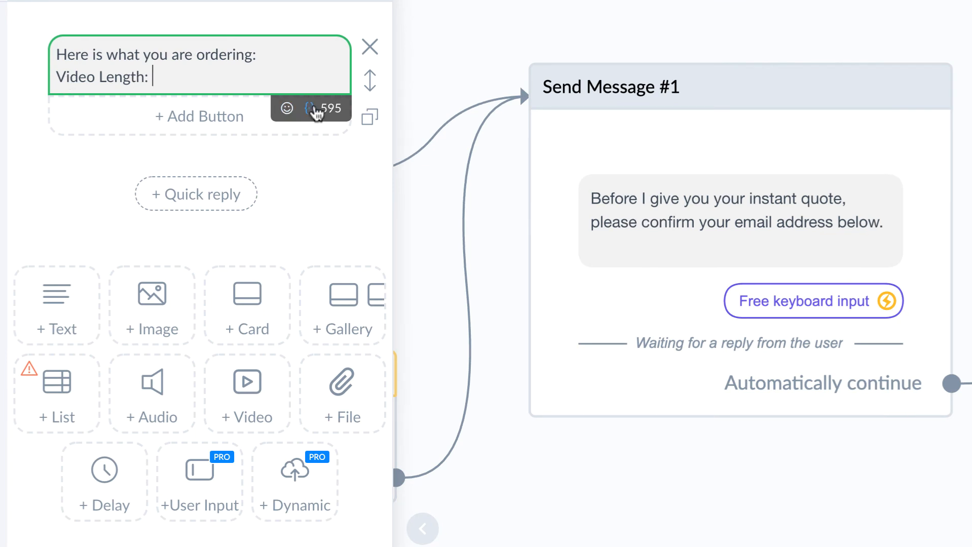
{"action": "left_click", "coordinate": [311, 109]}
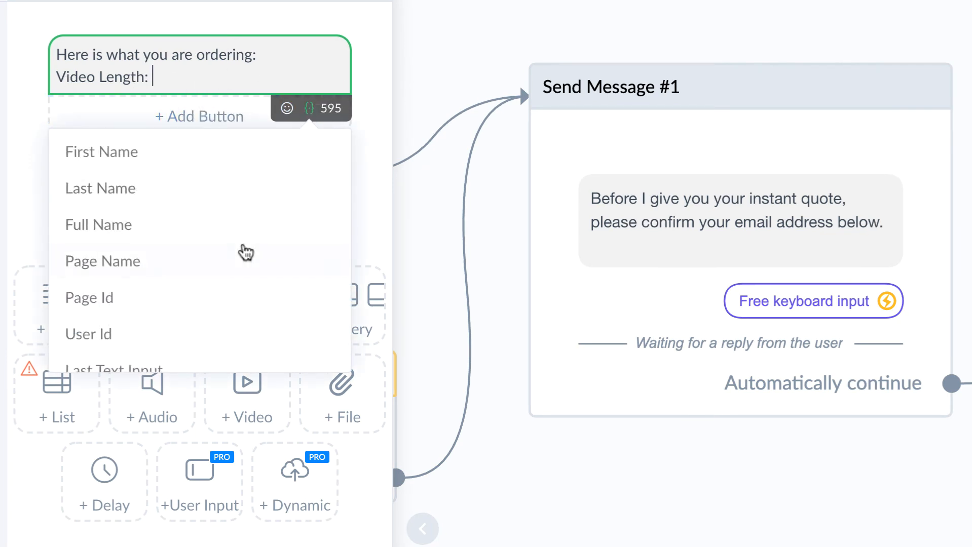
{"action": "scroll", "coordinate": [246, 249], "scroll_direction": "down", "scroll_amount": 10}
{"action": "scroll", "coordinate": [249, 251], "scroll_direction": "down", "scroll_amount": 3}
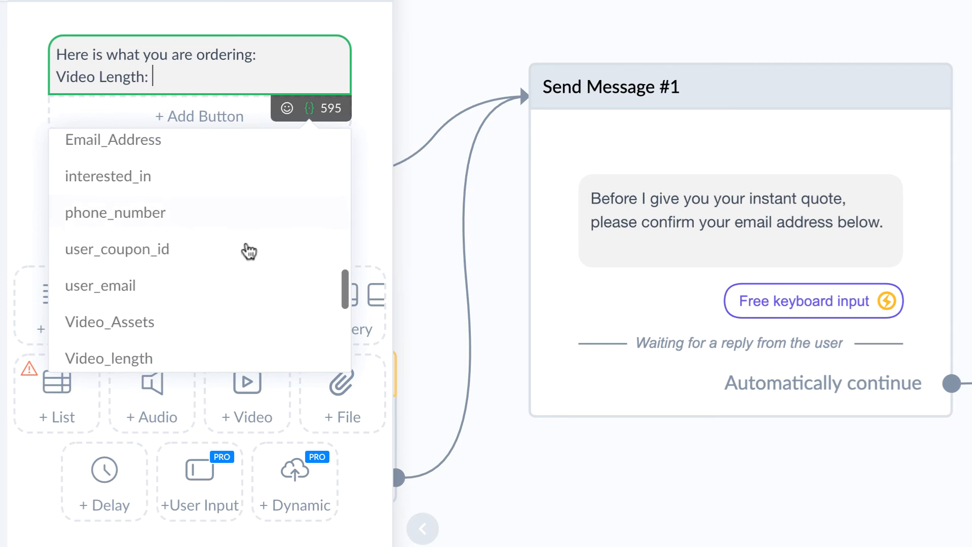
{"action": "left_click", "coordinate": [249, 356]}
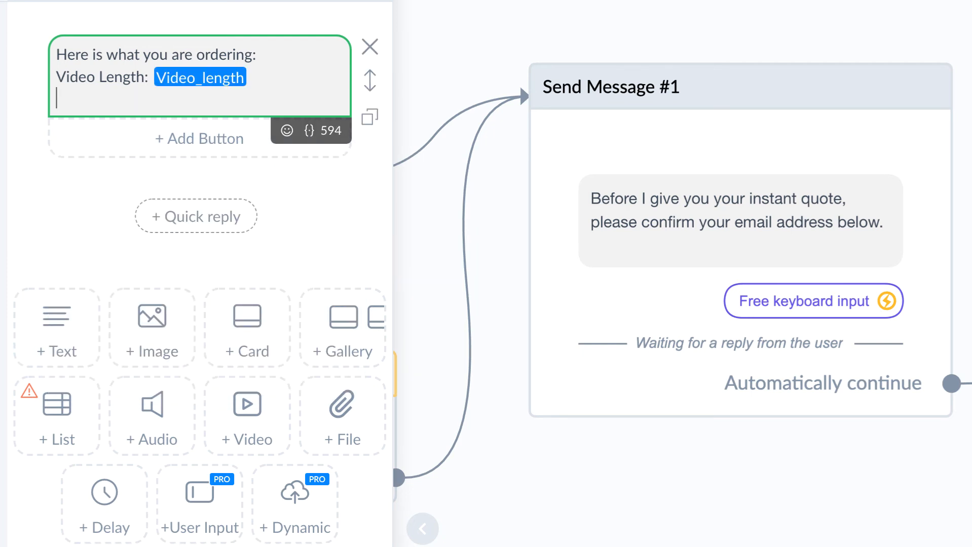
Step: Add an "Assets:" line with the Video_Assets field and a "YouTube SEO:" line with the Video_SEO field to the Quote message
{"action": "type", "text": "As"}
{"action": "type", "text": "sets:"}
{"action": "key", "text": "Return"}
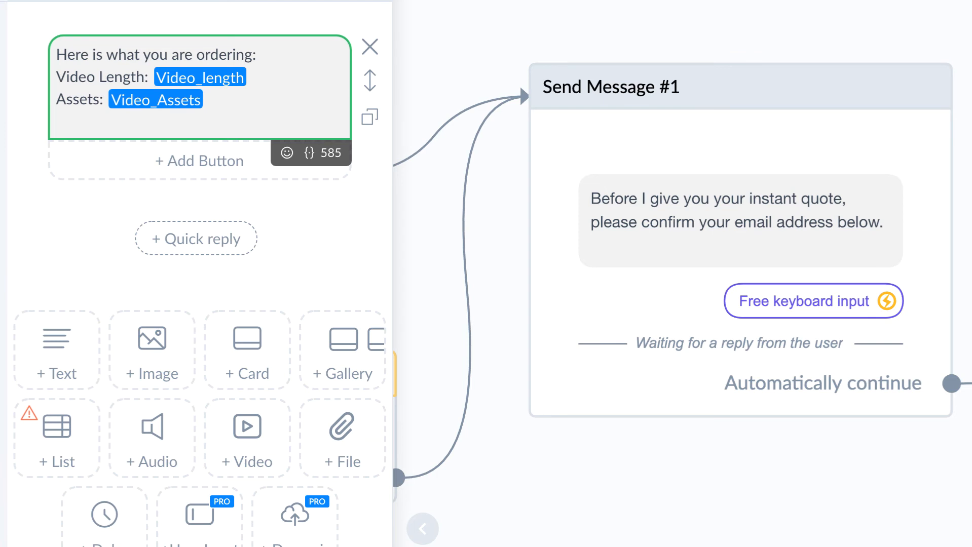
{"action": "type", "text": "You"}
{"action": "type", "text": "Tube SEO: Video_SEO"}
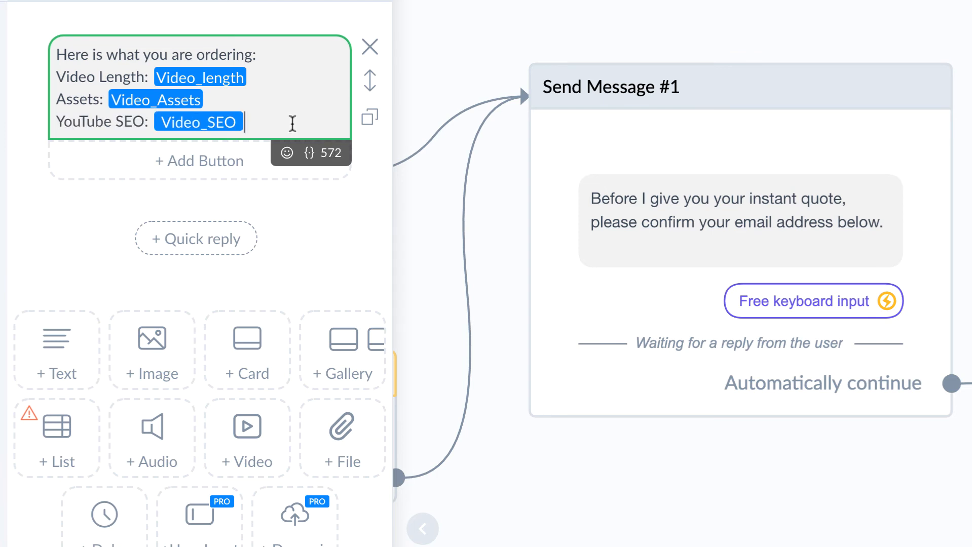
{"action": "key", "text": "Return"}
{"action": "key", "text": "Return"}
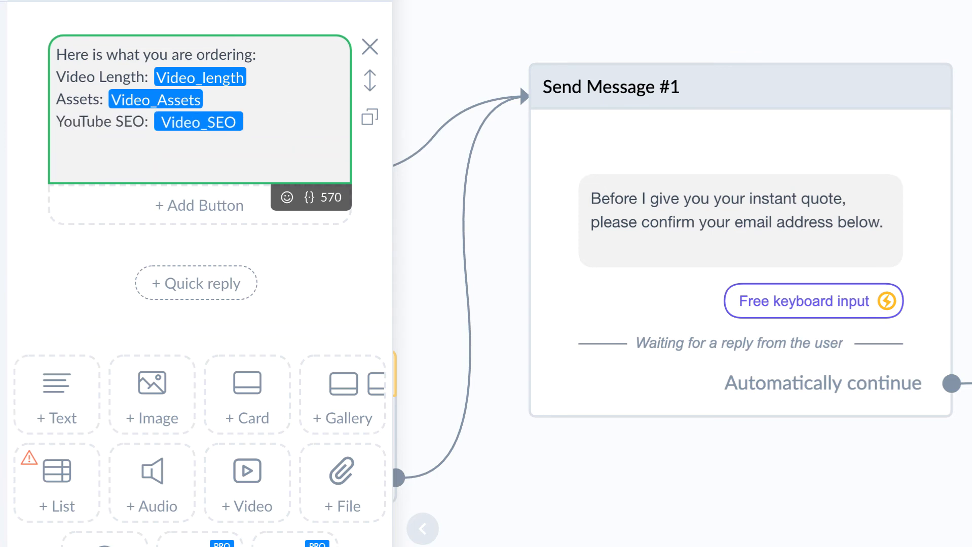
Step: Below a blank line in the Quote message, add "Project Estimate:" followed by the Video_Quote custom field
{"action": "type", "text": "Cos"}
{"action": "key", "text": "BackSpace"}
{"action": "key", "text": "BackSpace"}
{"action": "key", "text": "BackSpace"}
{"action": "type", "text": "Project Estimate:"}
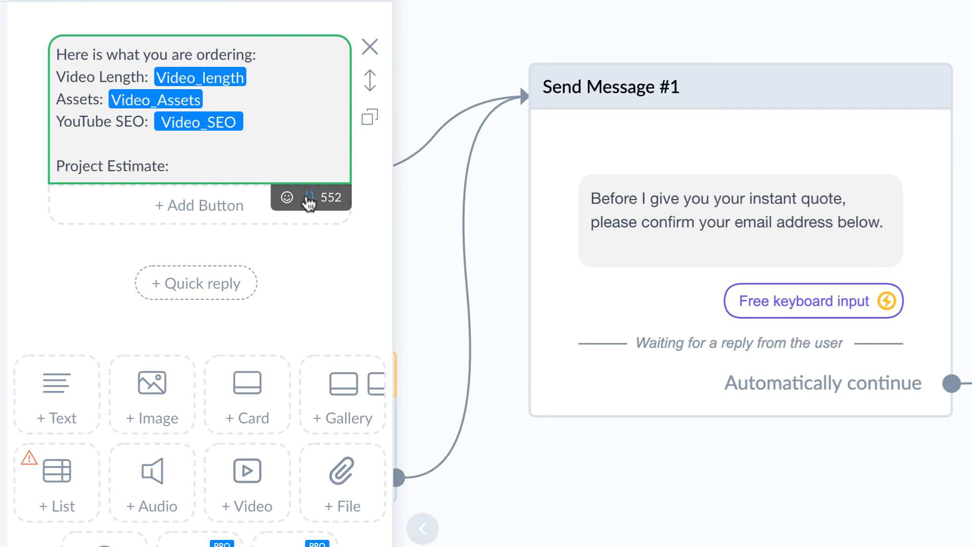
{"action": "left_click", "coordinate": [309, 197]}
{"action": "scroll", "coordinate": [241, 305], "scroll_direction": "down", "scroll_amount": 10}
{"action": "scroll", "coordinate": [239, 308], "scroll_direction": "up", "scroll_amount": 3}
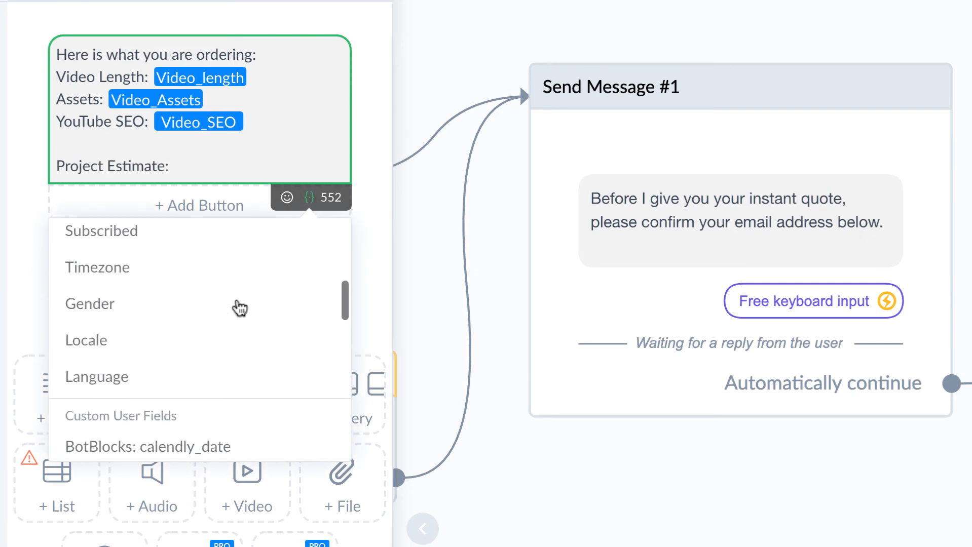
{"action": "scroll", "coordinate": [240, 308], "scroll_direction": "down", "scroll_amount": 10}
{"action": "scroll", "coordinate": [236, 306], "scroll_direction": "up", "scroll_amount": 1}
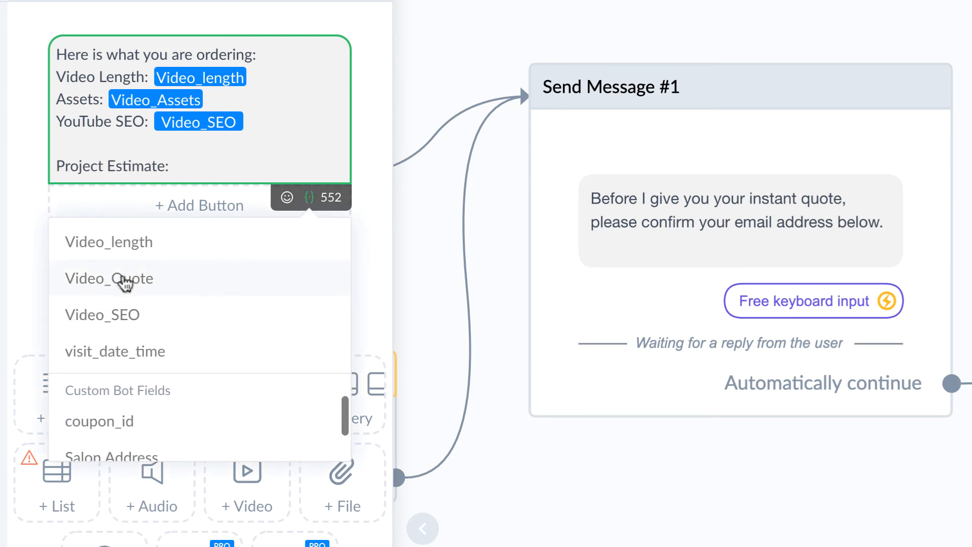
{"action": "left_click", "coordinate": [159, 282]}
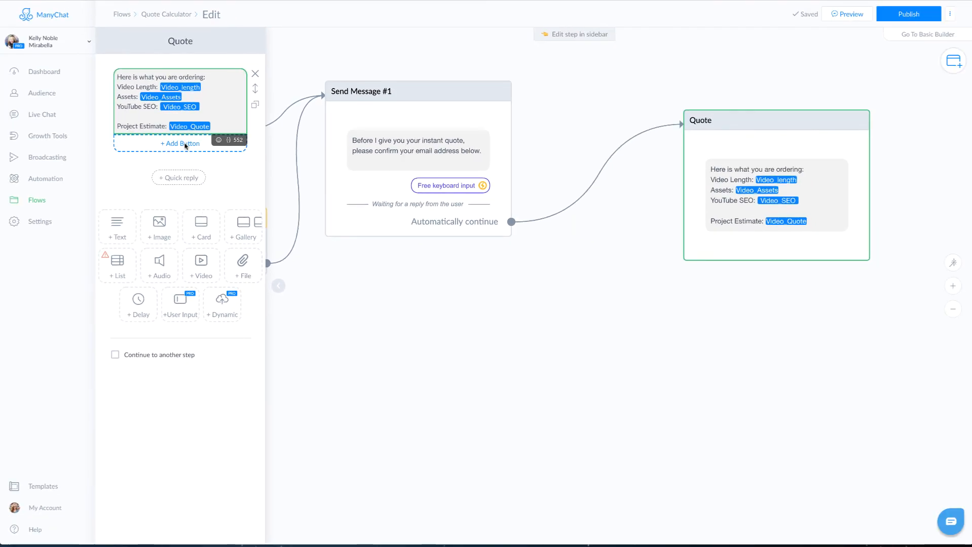
Step: Add a button titled "Recalculate" to the Quote message
{"action": "left_click", "coordinate": [185, 144]}
{"action": "type", "text": "Reca"}
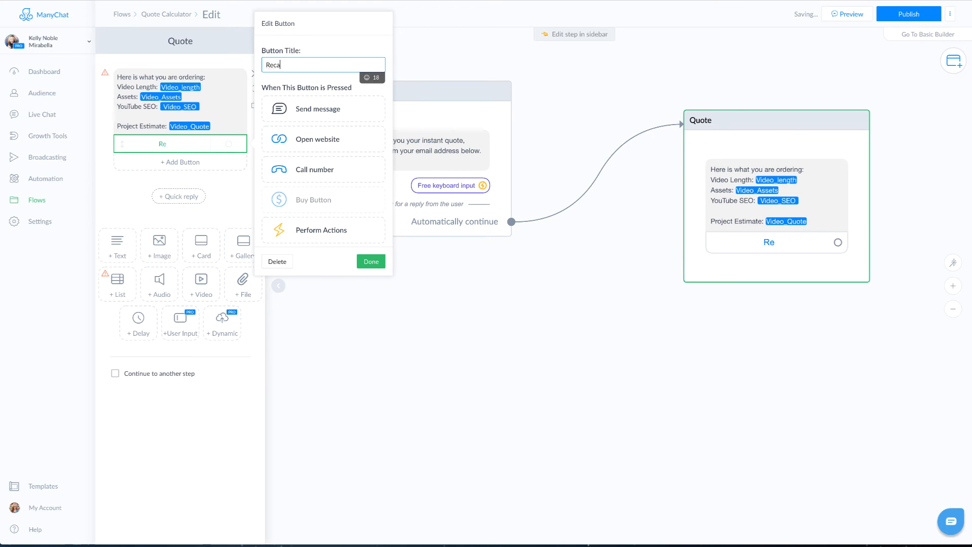
{"action": "type", "text": "luy"}
{"action": "key", "text": "BackSpace"}
{"action": "key", "text": "BackSpace"}
{"action": "type", "text": "lculate"}
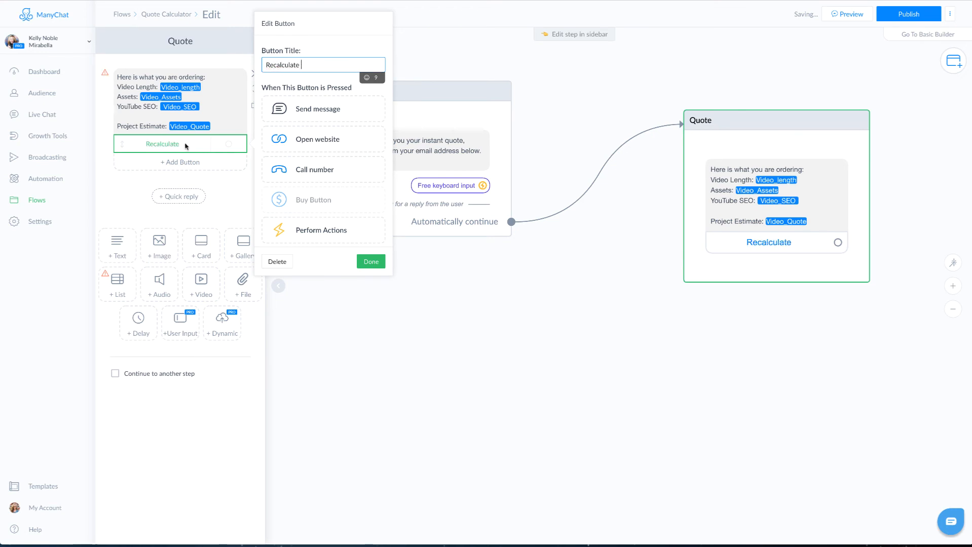
{"action": "left_click", "coordinate": [672, 203]}
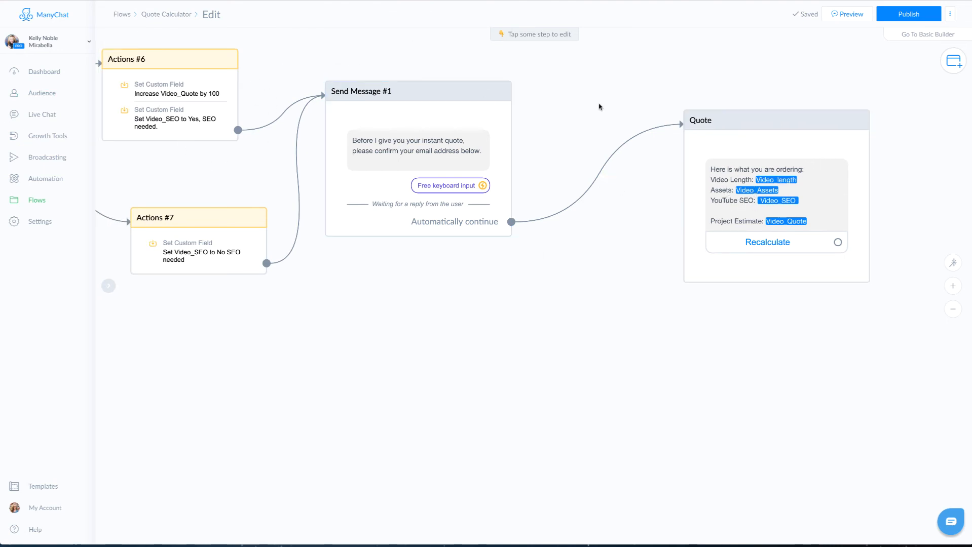
Step: Connect the Quote message's Recalculate button to the starting Send Message step so the flow can run again
{"action": "scroll", "coordinate": [662, 334], "scroll_direction": "down", "scroll_amount": 5}
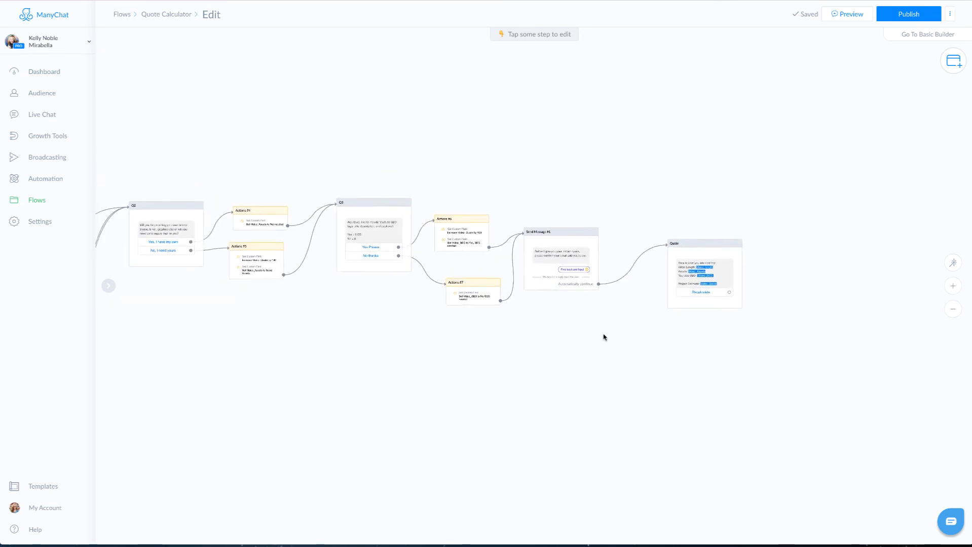
{"action": "left_click_drag", "start_coordinate": [604, 337], "coordinate": [729, 284]}
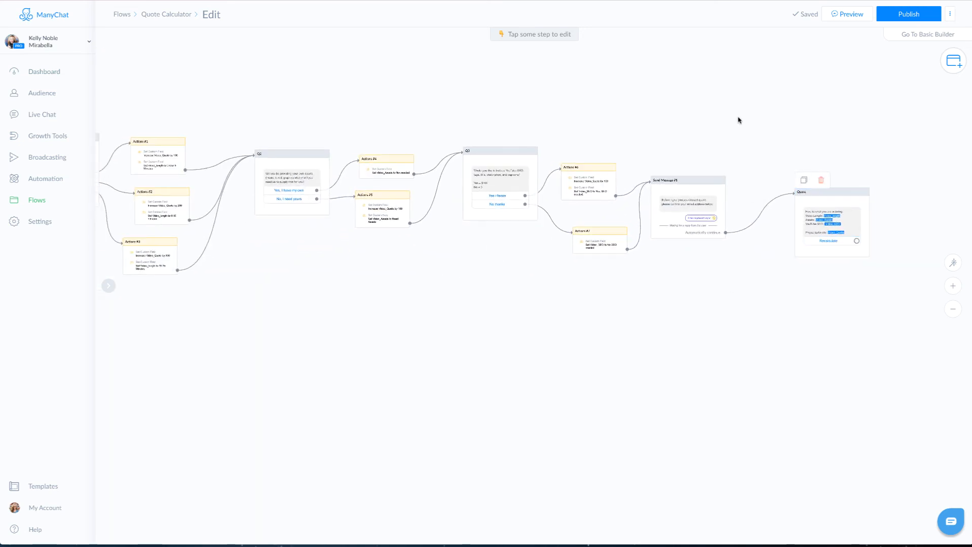
{"action": "left_click_drag", "start_coordinate": [562, 365], "coordinate": [593, 343]}
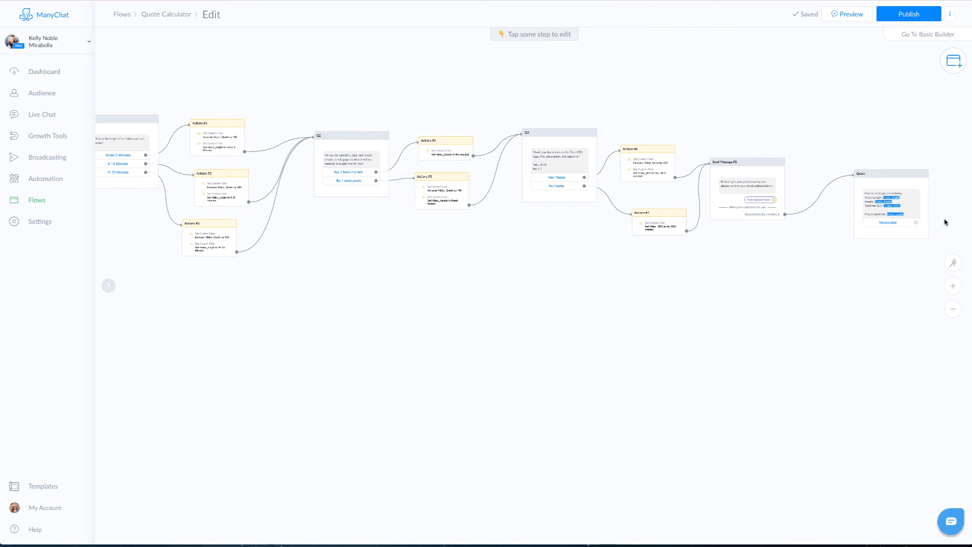
{"action": "left_click", "coordinate": [916, 223]}
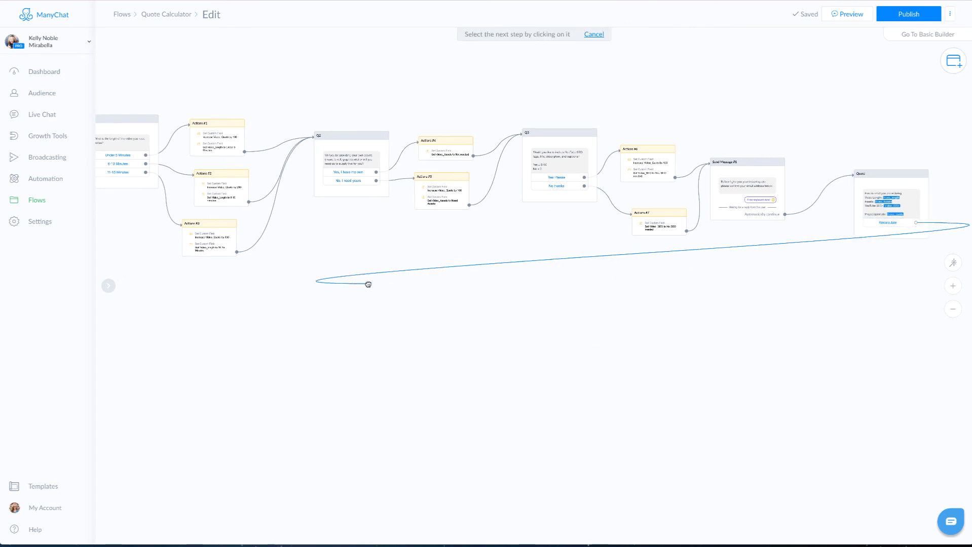
{"action": "left_click_drag", "start_coordinate": [369, 282], "coordinate": [601, 300]}
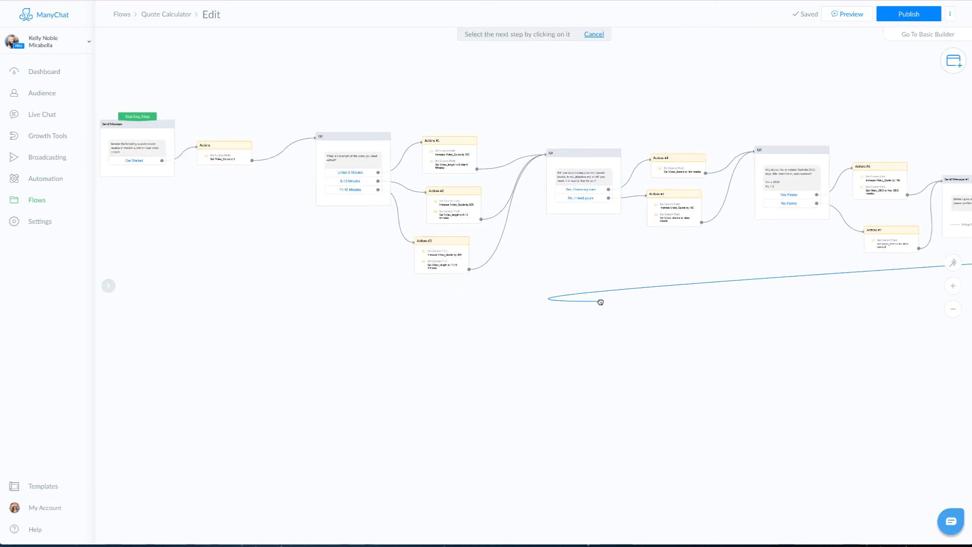
{"action": "left_click", "coordinate": [125, 138]}
Step: Review the flow from the action that resets Video_Quote through the three questions to the email request
{"action": "scroll", "coordinate": [220, 210], "scroll_direction": "up", "scroll_amount": 5}
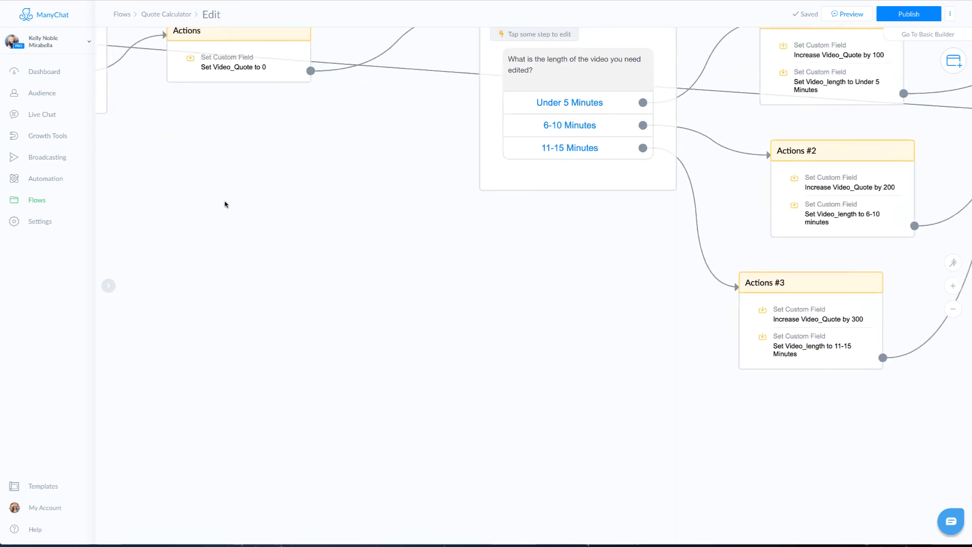
{"action": "left_click_drag", "start_coordinate": [218, 177], "coordinate": [369, 386]}
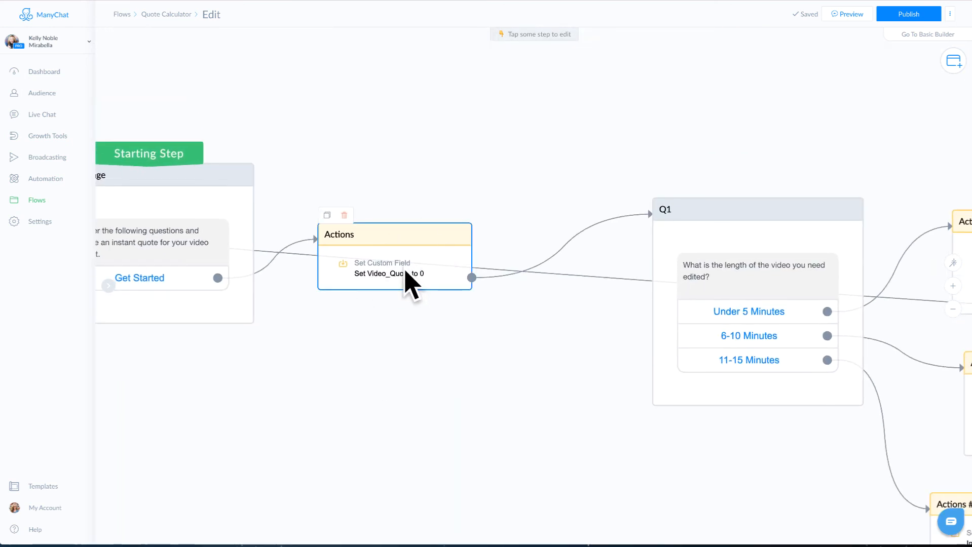
{"action": "left_click_drag", "start_coordinate": [540, 416], "coordinate": [215, 122]}
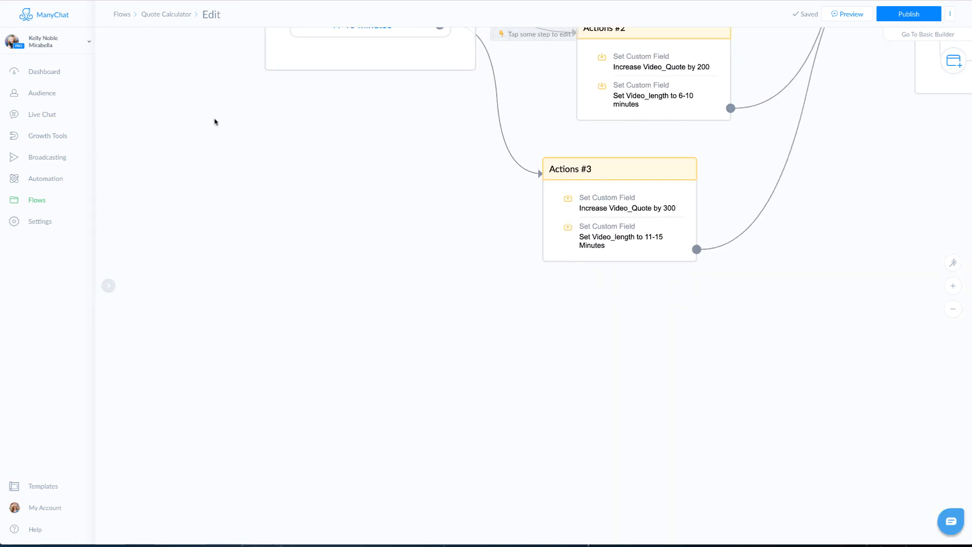
{"action": "left_click_drag", "start_coordinate": [787, 269], "coordinate": [287, 307]}
{"action": "left_click_drag", "start_coordinate": [636, 188], "coordinate": [434, 344]}
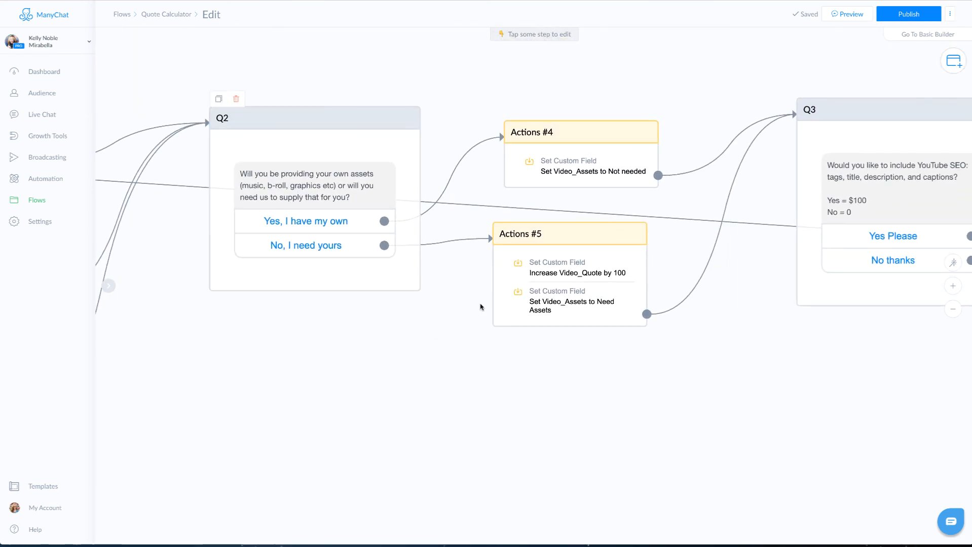
{"action": "left_click_drag", "start_coordinate": [833, 393], "coordinate": [314, 337]}
{"action": "left_click_drag", "start_coordinate": [824, 327], "coordinate": [496, 417]}
{"action": "mouse_move", "coordinate": [518, 225]}
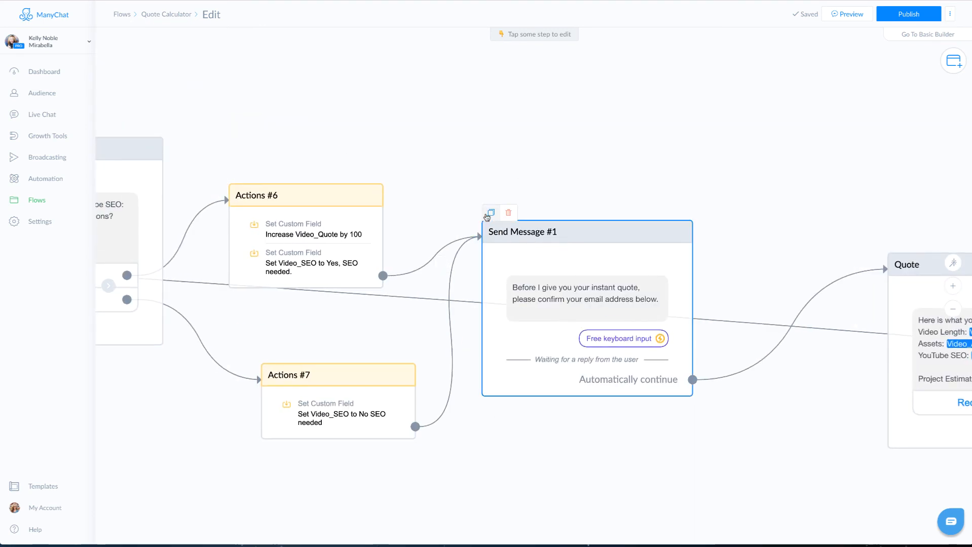
Step: Add a Condition after Actions #6 that checks Email_Address has any value, and place it above Send Message #1
{"action": "left_click_drag", "start_coordinate": [384, 276], "coordinate": [463, 161]}
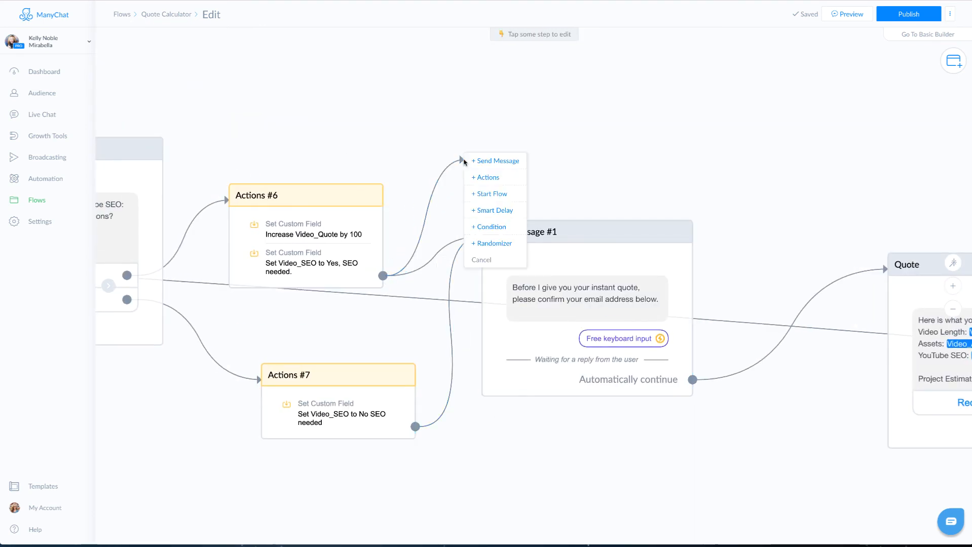
{"action": "left_click", "coordinate": [492, 228]}
{"action": "left_click", "coordinate": [191, 105]}
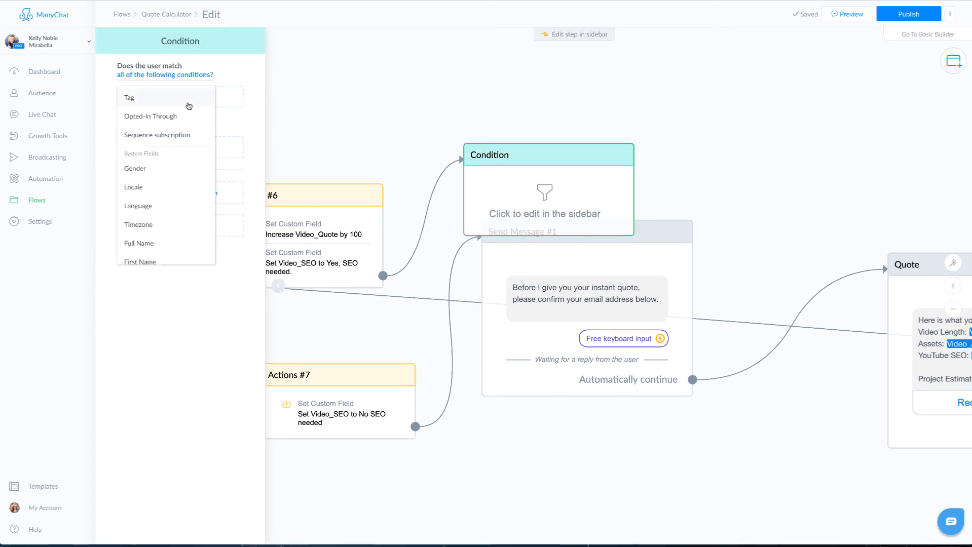
{"action": "scroll", "coordinate": [166, 103], "scroll_direction": "down", "scroll_amount": 5}
{"action": "left_click", "coordinate": [154, 125]}
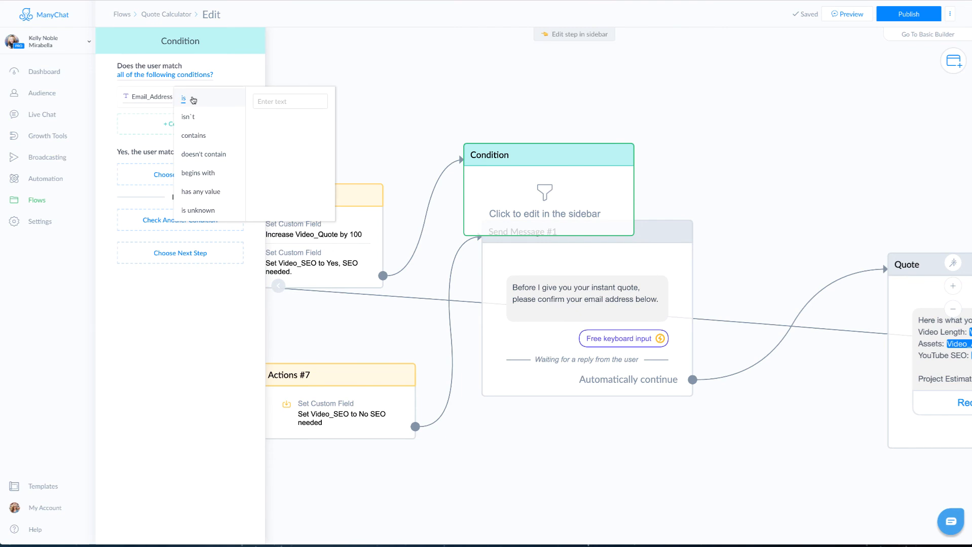
{"action": "left_click", "coordinate": [198, 193]}
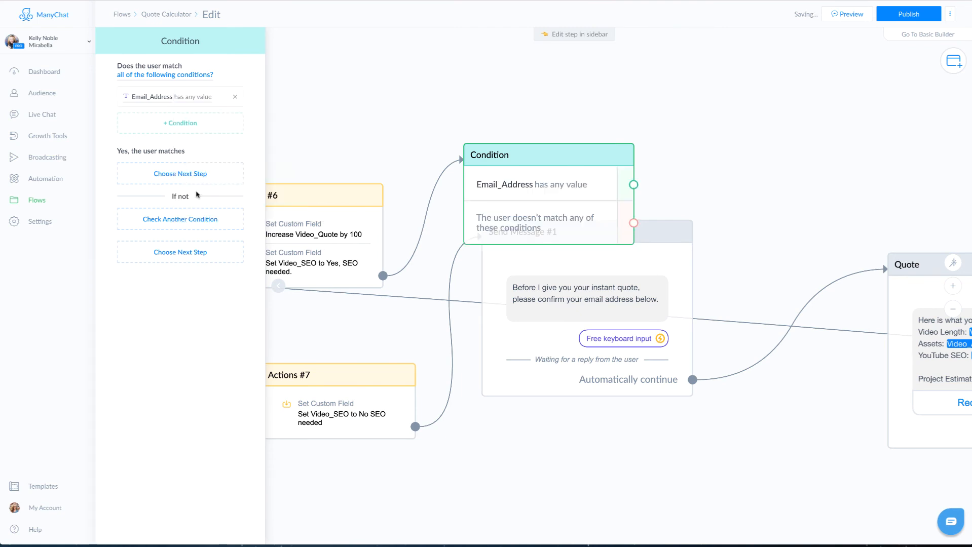
{"action": "left_click_drag", "start_coordinate": [537, 181], "coordinate": [462, 81]}
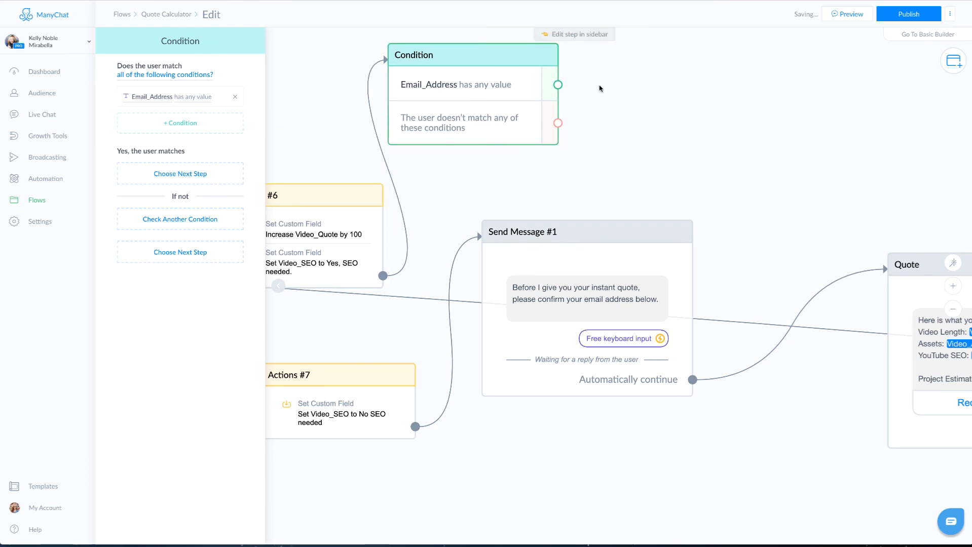
Step: Route the condition's match to Quote and its non-match to Send Message #1, with Actions #7 also feeding into the condition
{"action": "left_click_drag", "start_coordinate": [558, 85], "coordinate": [902, 314]}
{"action": "left_click_drag", "start_coordinate": [557, 123], "coordinate": [430, 416]}
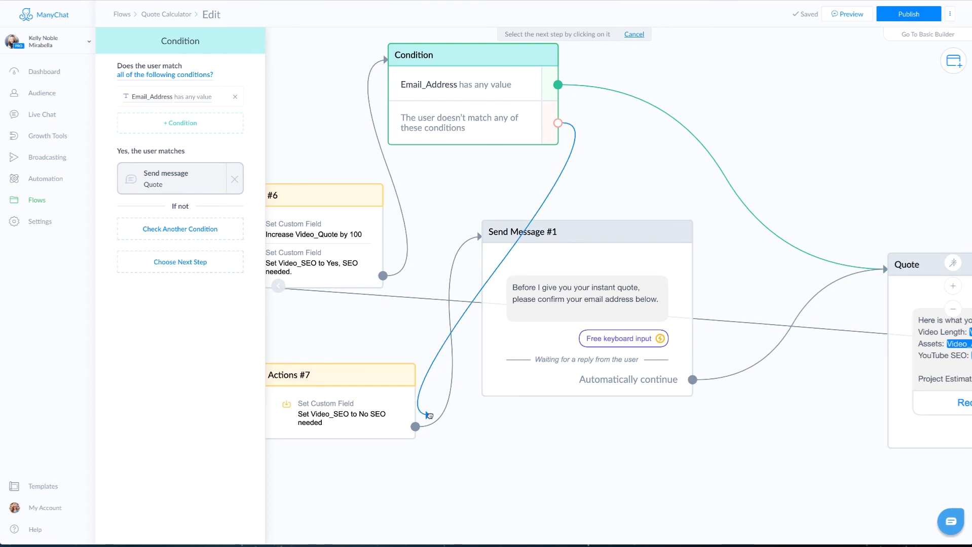
{"action": "left_click", "coordinate": [551, 319]}
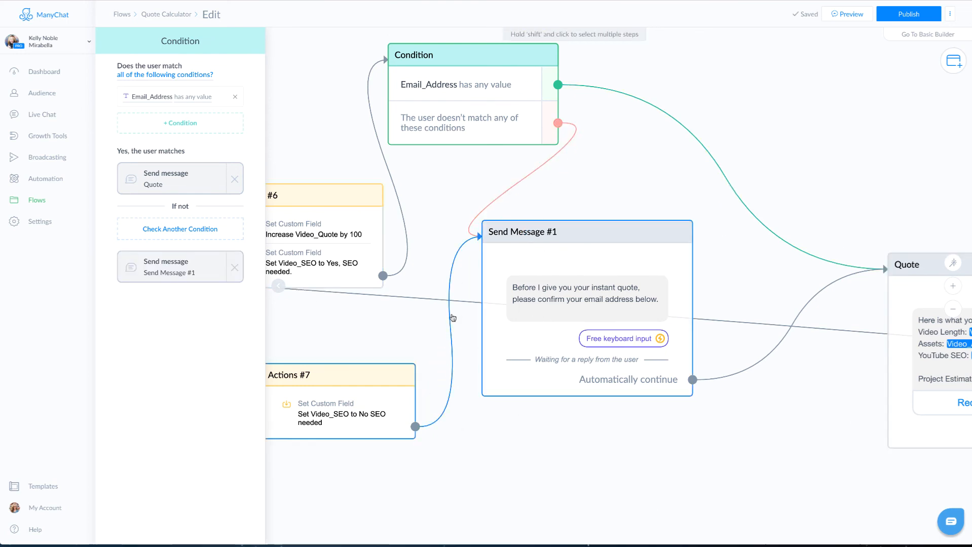
{"action": "left_click_drag", "start_coordinate": [421, 430], "coordinate": [442, 119]}
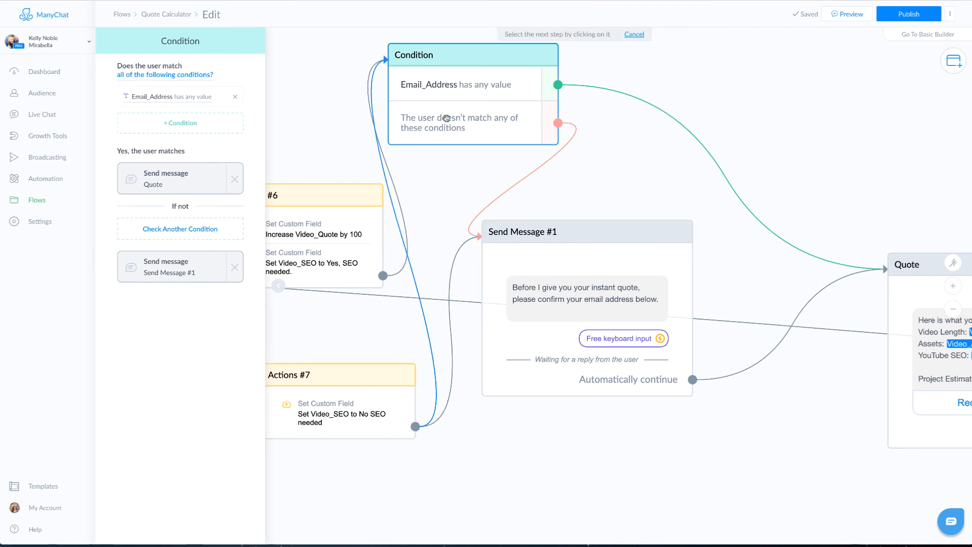
Step: Add two more buttons to the Quote message, titled "Set Appointment" and "Set Up Call"
{"action": "left_click_drag", "start_coordinate": [811, 504], "coordinate": [425, 379]}
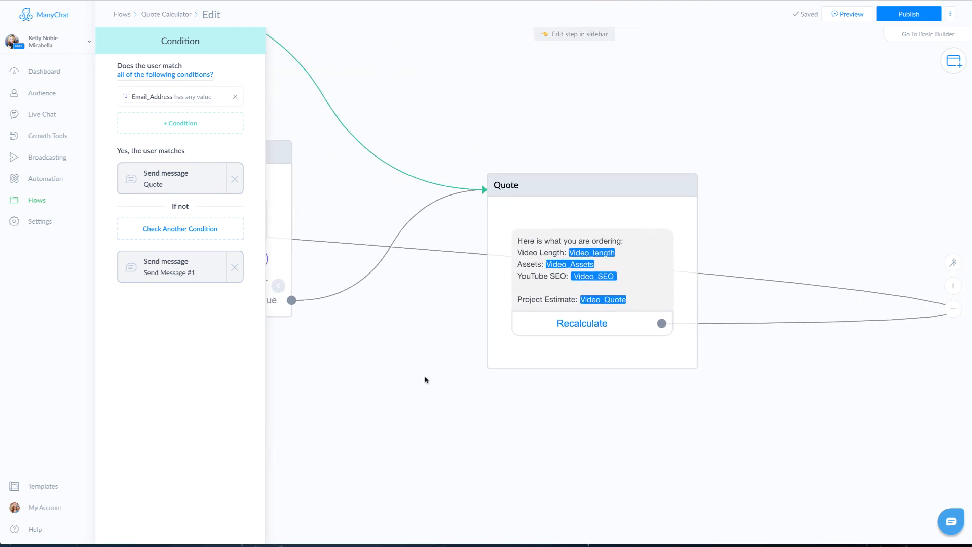
{"action": "left_click", "coordinate": [649, 285]}
{"action": "left_click", "coordinate": [175, 161]}
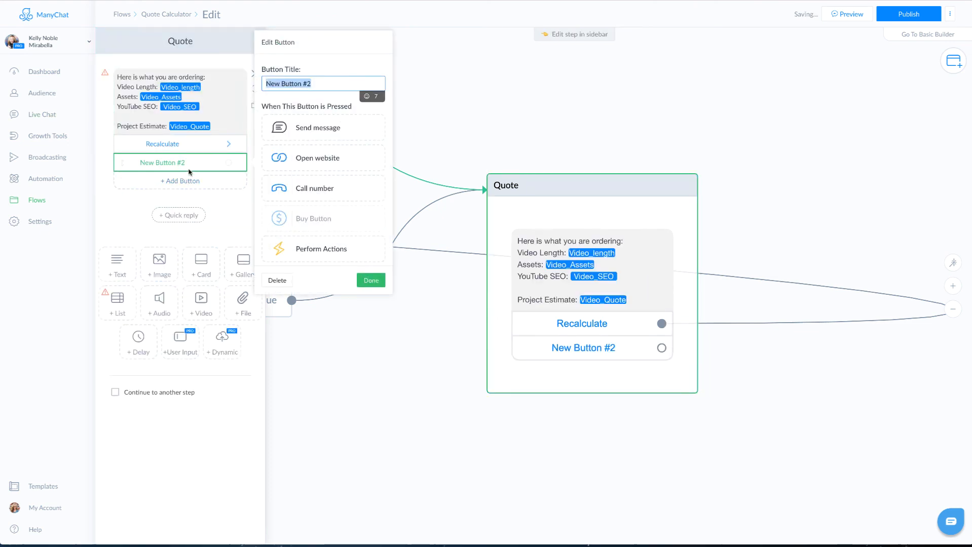
{"action": "type", "text": "Set appoi"}
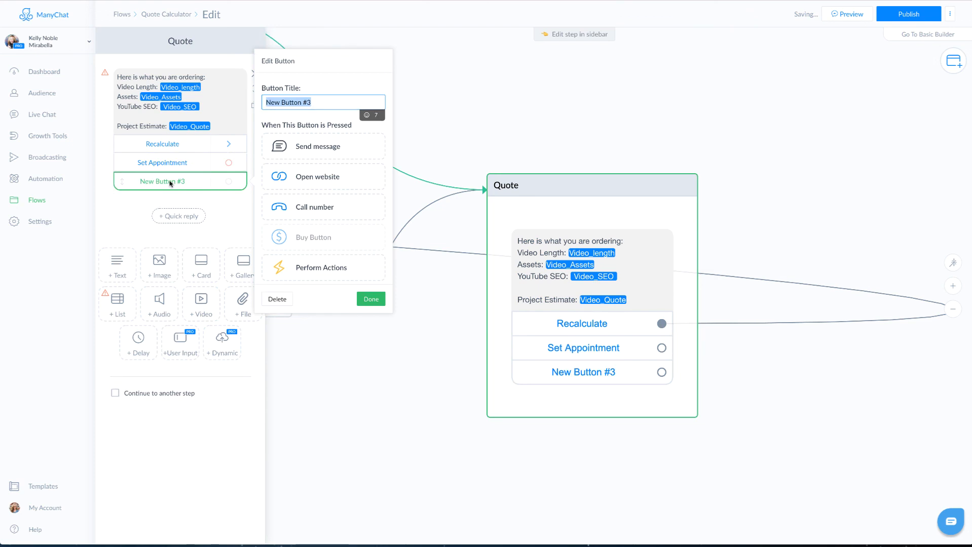
{"action": "type", "text": "Set Up Call"}
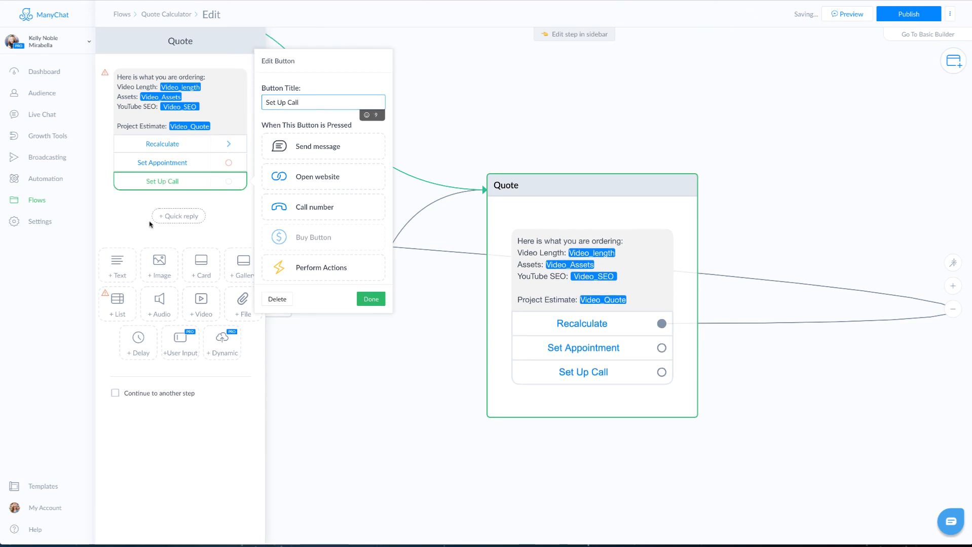
{"action": "left_click", "coordinate": [145, 218]}
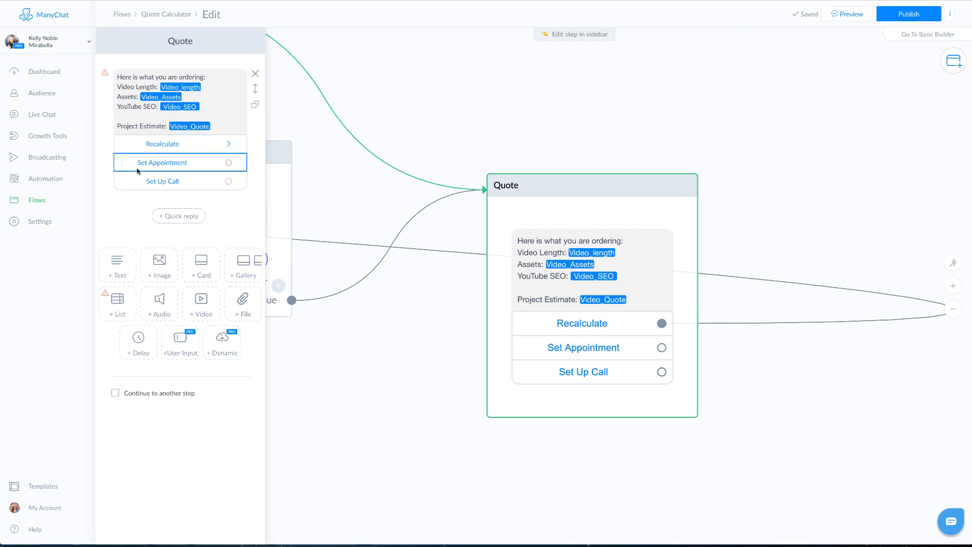
Step: Look over the whole flow between the starting step and the Quote message, checking the questions, actions and connections
{"action": "scroll", "coordinate": [498, 140], "scroll_direction": "down", "scroll_amount": 10}
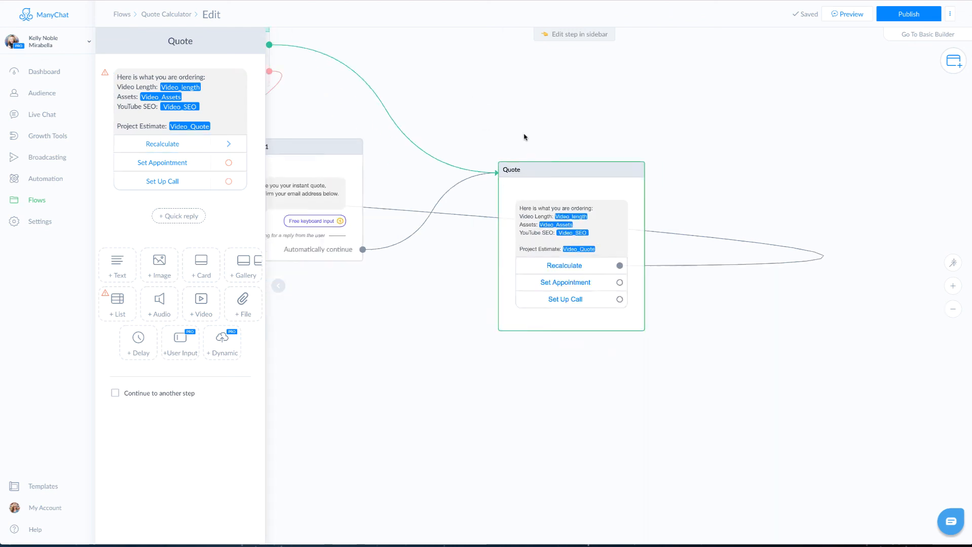
{"action": "scroll", "coordinate": [675, 408], "scroll_direction": "down", "scroll_amount": 1}
{"action": "left_click_drag", "start_coordinate": [605, 403], "coordinate": [685, 273]}
{"action": "left_click_drag", "start_coordinate": [411, 328], "coordinate": [623, 399]}
{"action": "scroll", "coordinate": [425, 267], "scroll_direction": "up", "scroll_amount": 10}
{"action": "left_click_drag", "start_coordinate": [551, 240], "coordinate": [360, 276]}
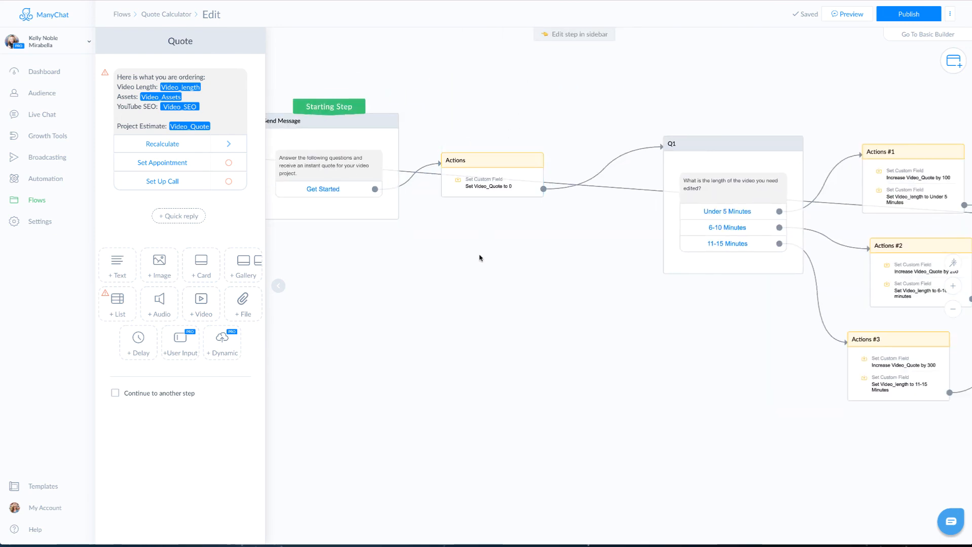
{"action": "left_click_drag", "start_coordinate": [772, 343], "coordinate": [414, 267]}
{"action": "left_click", "coordinate": [348, 131]}
{"action": "left_click", "coordinate": [543, 94]}
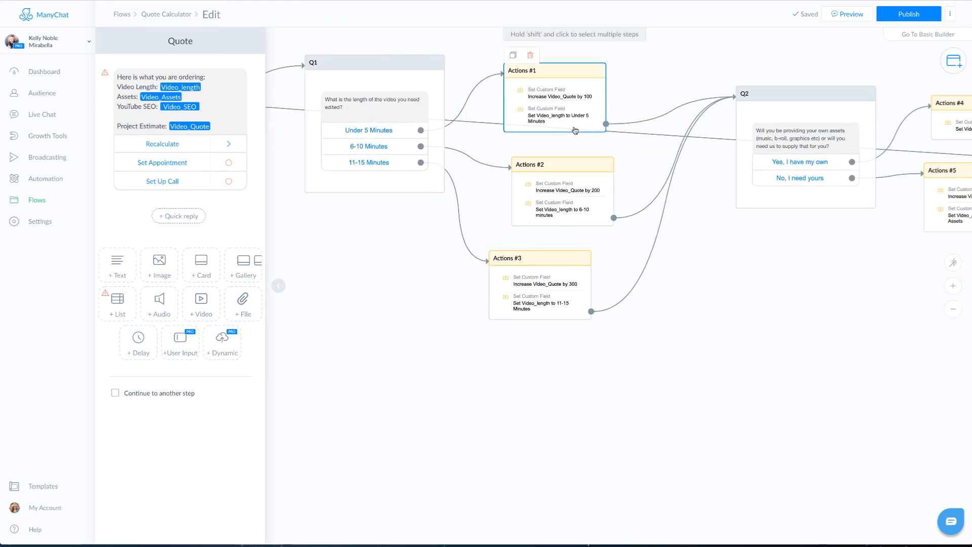
{"action": "left_click_drag", "start_coordinate": [848, 319], "coordinate": [160, 265]}
{"action": "left_click_drag", "start_coordinate": [686, 285], "coordinate": [189, 294]}
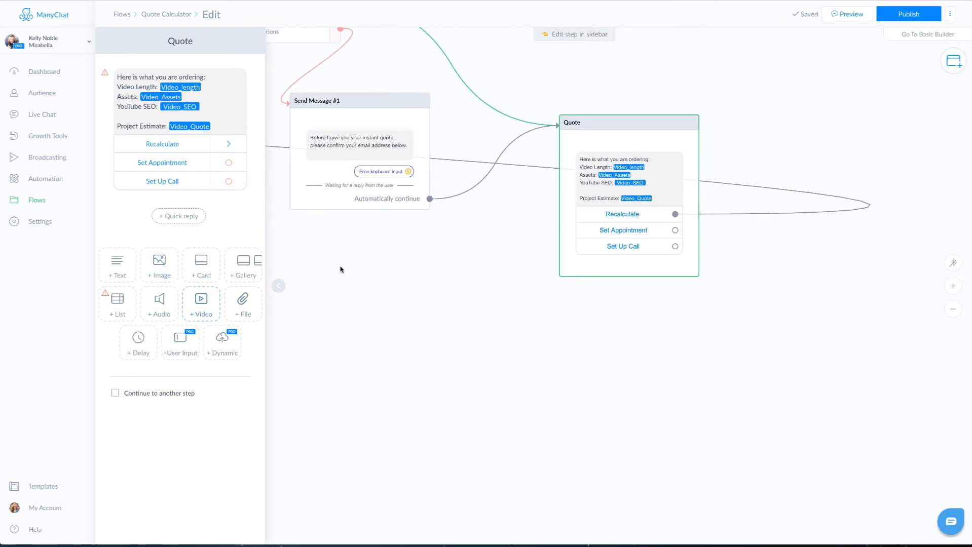
{"action": "left_click_drag", "start_coordinate": [425, 245], "coordinate": [812, 180]}
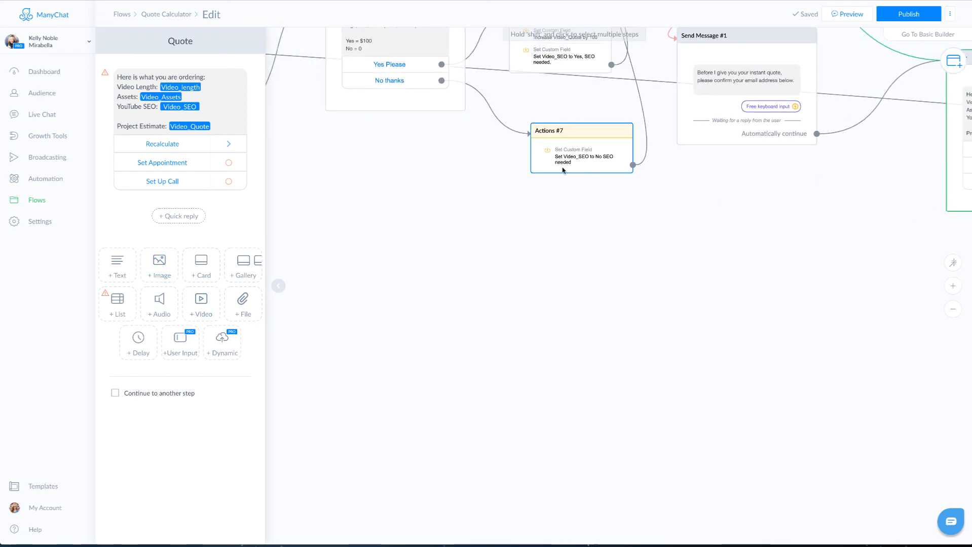
{"action": "left_click_drag", "start_coordinate": [478, 187], "coordinate": [850, 288]}
{"action": "left_click_drag", "start_coordinate": [399, 269], "coordinate": [723, 271]}
{"action": "left_click", "coordinate": [450, 186]}
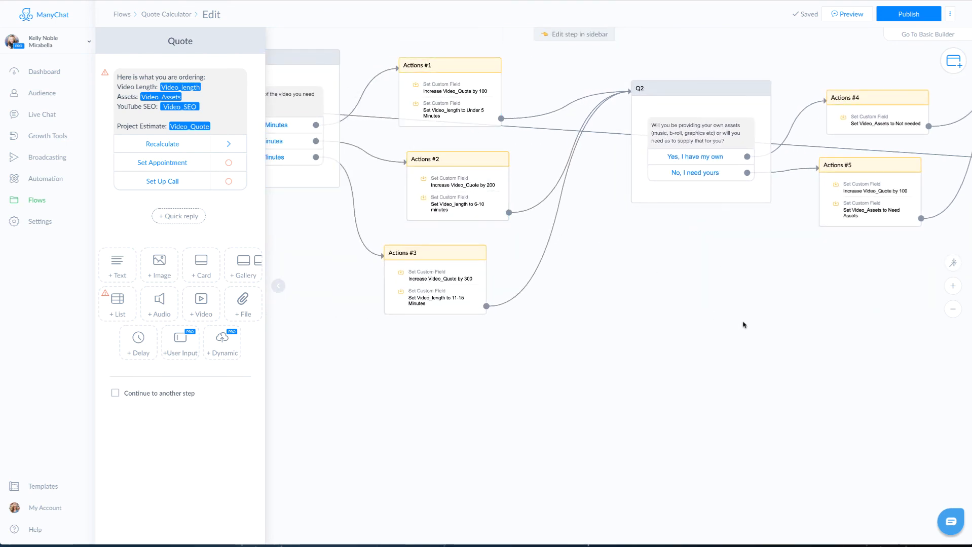
Step: Publish the Quote Calculator flow
{"action": "scroll", "coordinate": [367, 262], "scroll_direction": "right", "scroll_amount": 2}
{"action": "scroll", "coordinate": [588, 318], "scroll_direction": "down", "scroll_amount": 4}
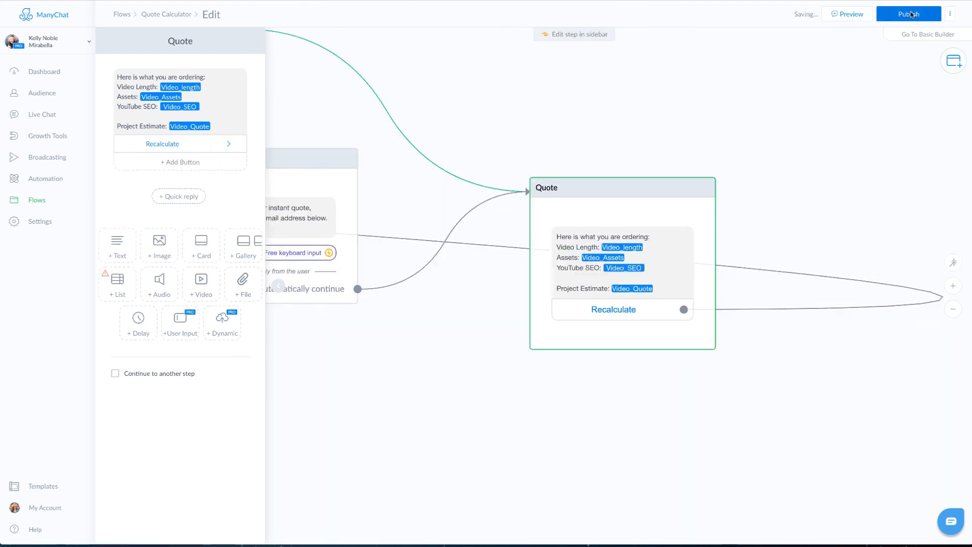
{"action": "left_click", "coordinate": [911, 14]}
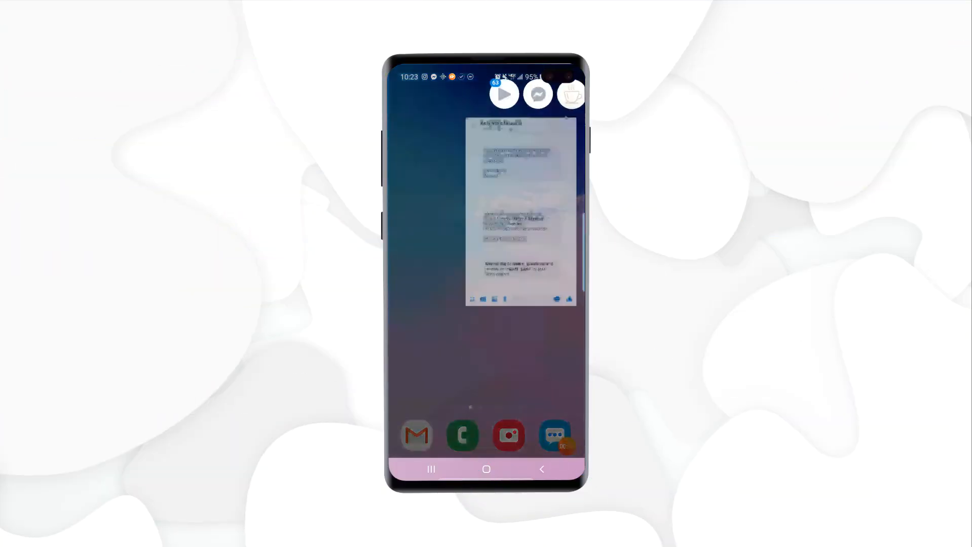
Step: Test the chatbot in Messenger on the phone, answering Under 5 Minutes, Yes, I have my own, and No thanks
{"action": "left_click", "coordinate": [529, 419]}
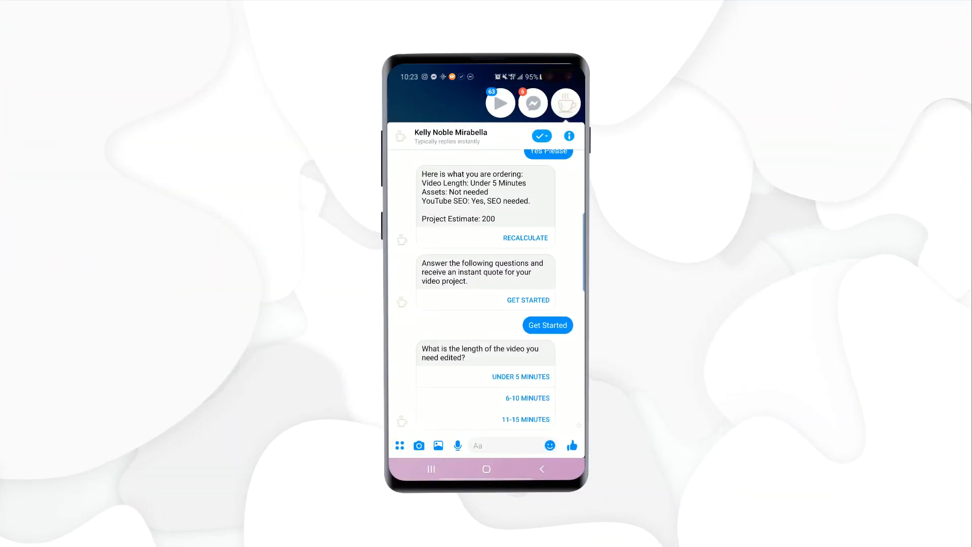
{"action": "left_click", "coordinate": [521, 376]}
{"action": "left_click", "coordinate": [517, 398]}
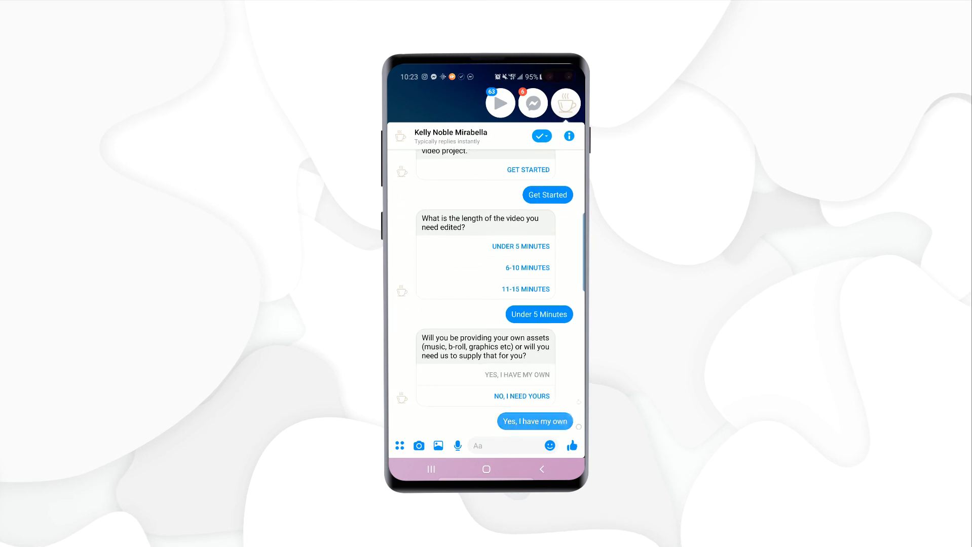
{"action": "left_click", "coordinate": [531, 420]}
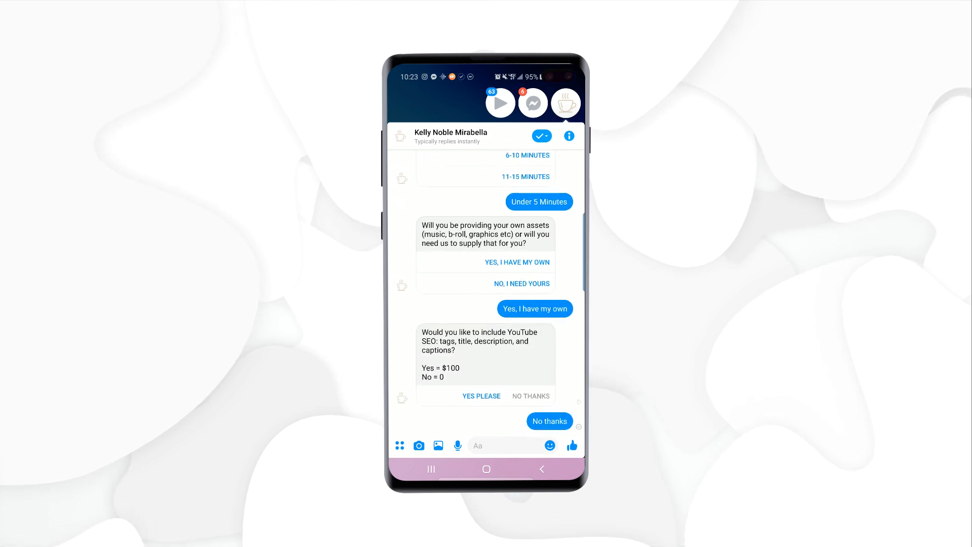
Step: Recalculate the quote in the Messenger chat, answering 6-10 Minutes, No, I need yours, and Yes Please
{"action": "left_click", "coordinate": [525, 420]}
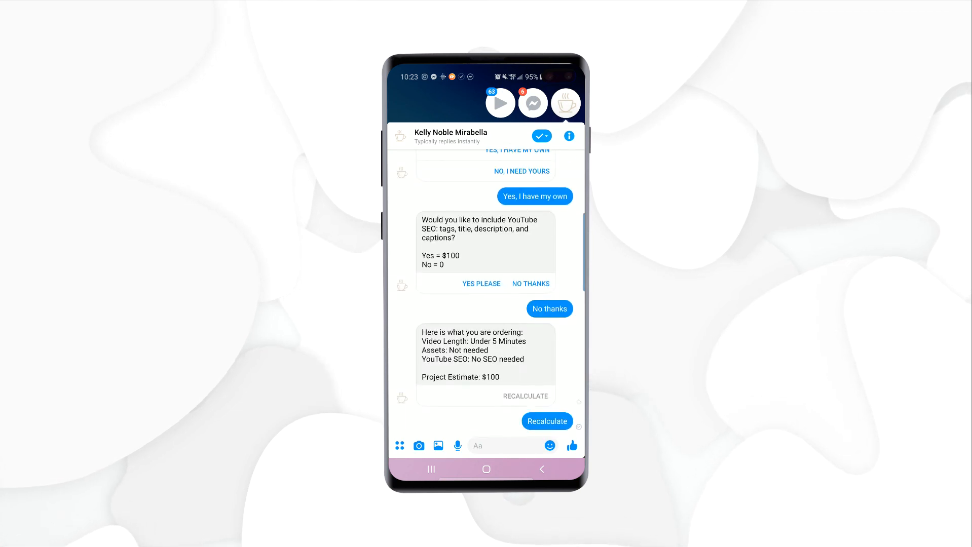
{"action": "left_click", "coordinate": [529, 418]}
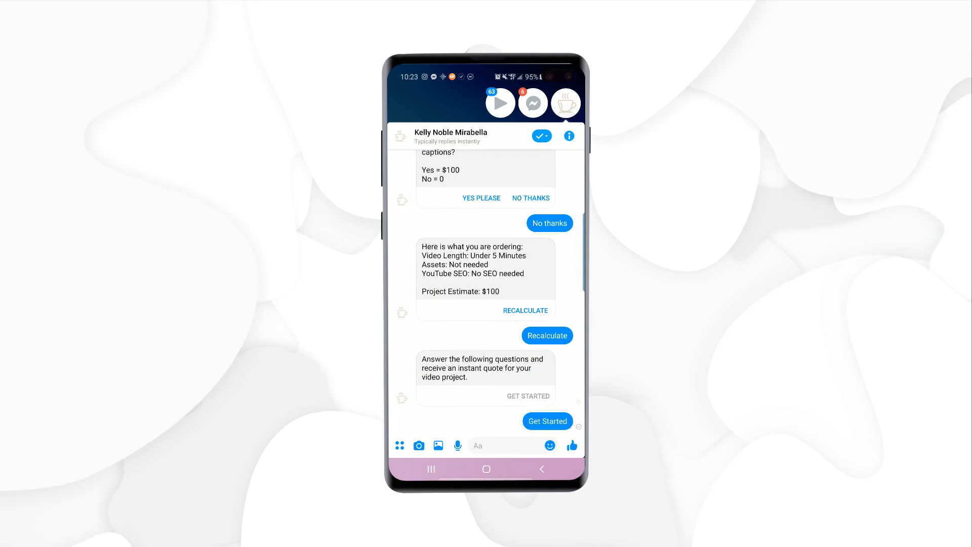
{"action": "left_click", "coordinate": [528, 398]}
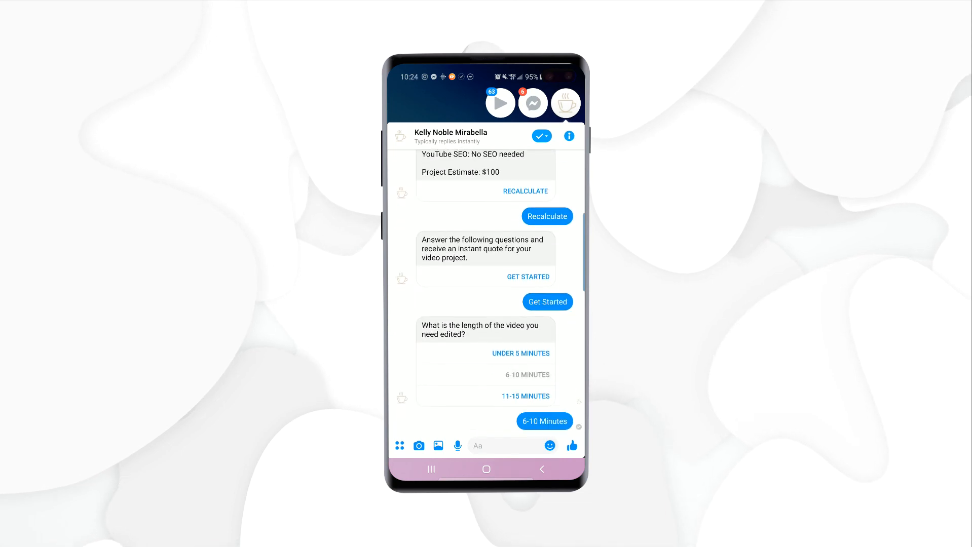
{"action": "left_click", "coordinate": [522, 420]}
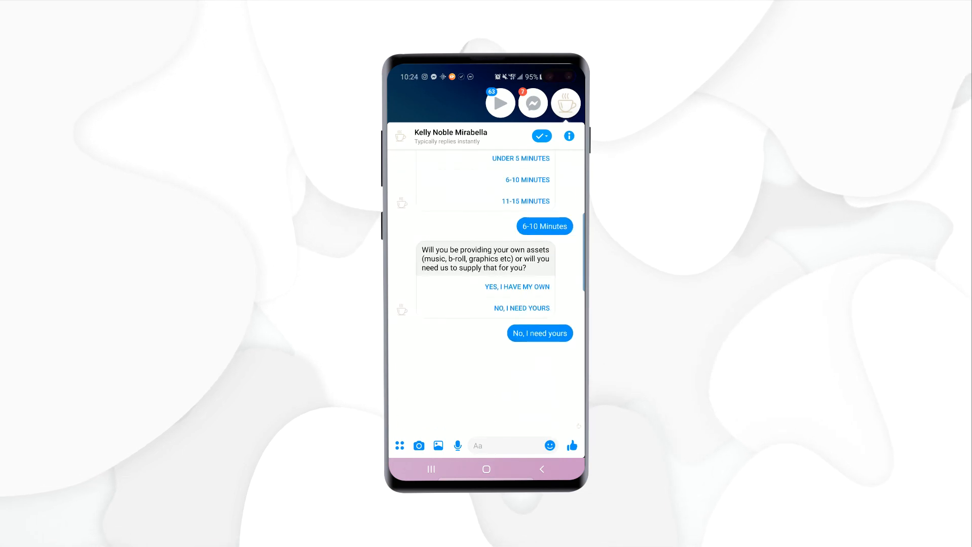
{"action": "left_click", "coordinate": [482, 419]}
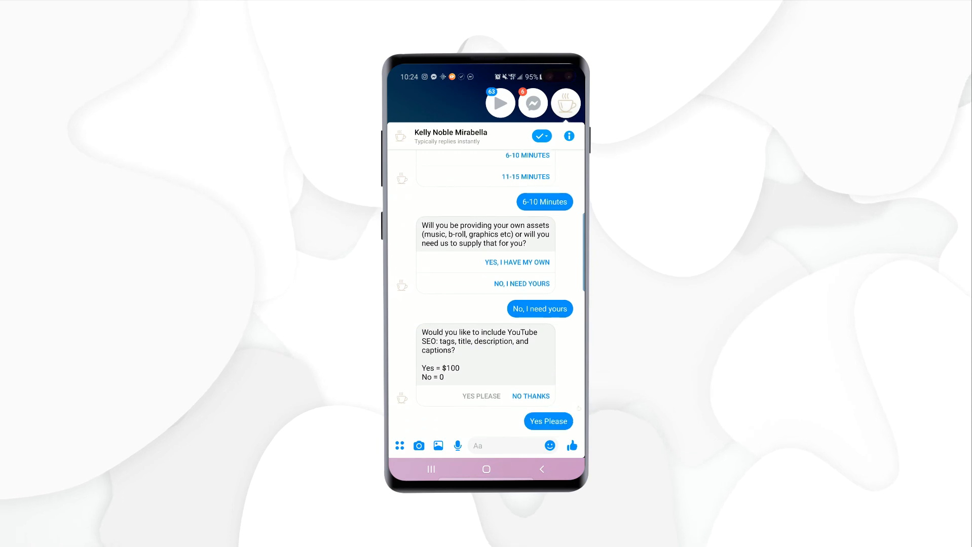